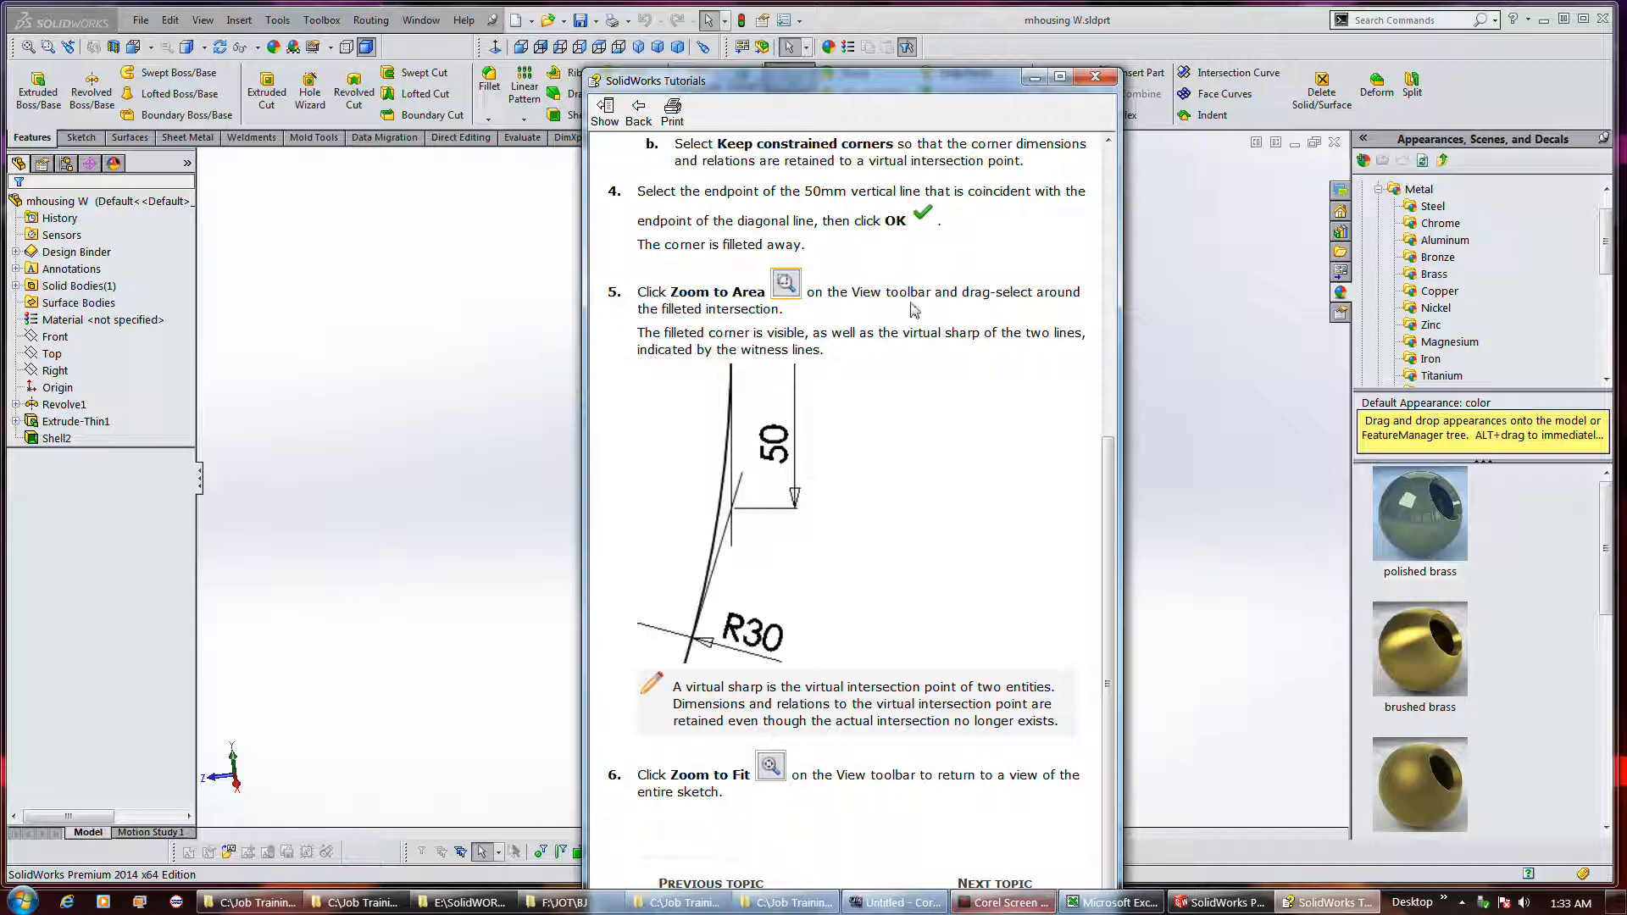
Open the revolve's base sketch for editing and examine the virtual sharp at the R30 filleted corner.
{"action": "left_click_drag", "start_coordinate": [909, 90], "coordinate": [1294, 118]}
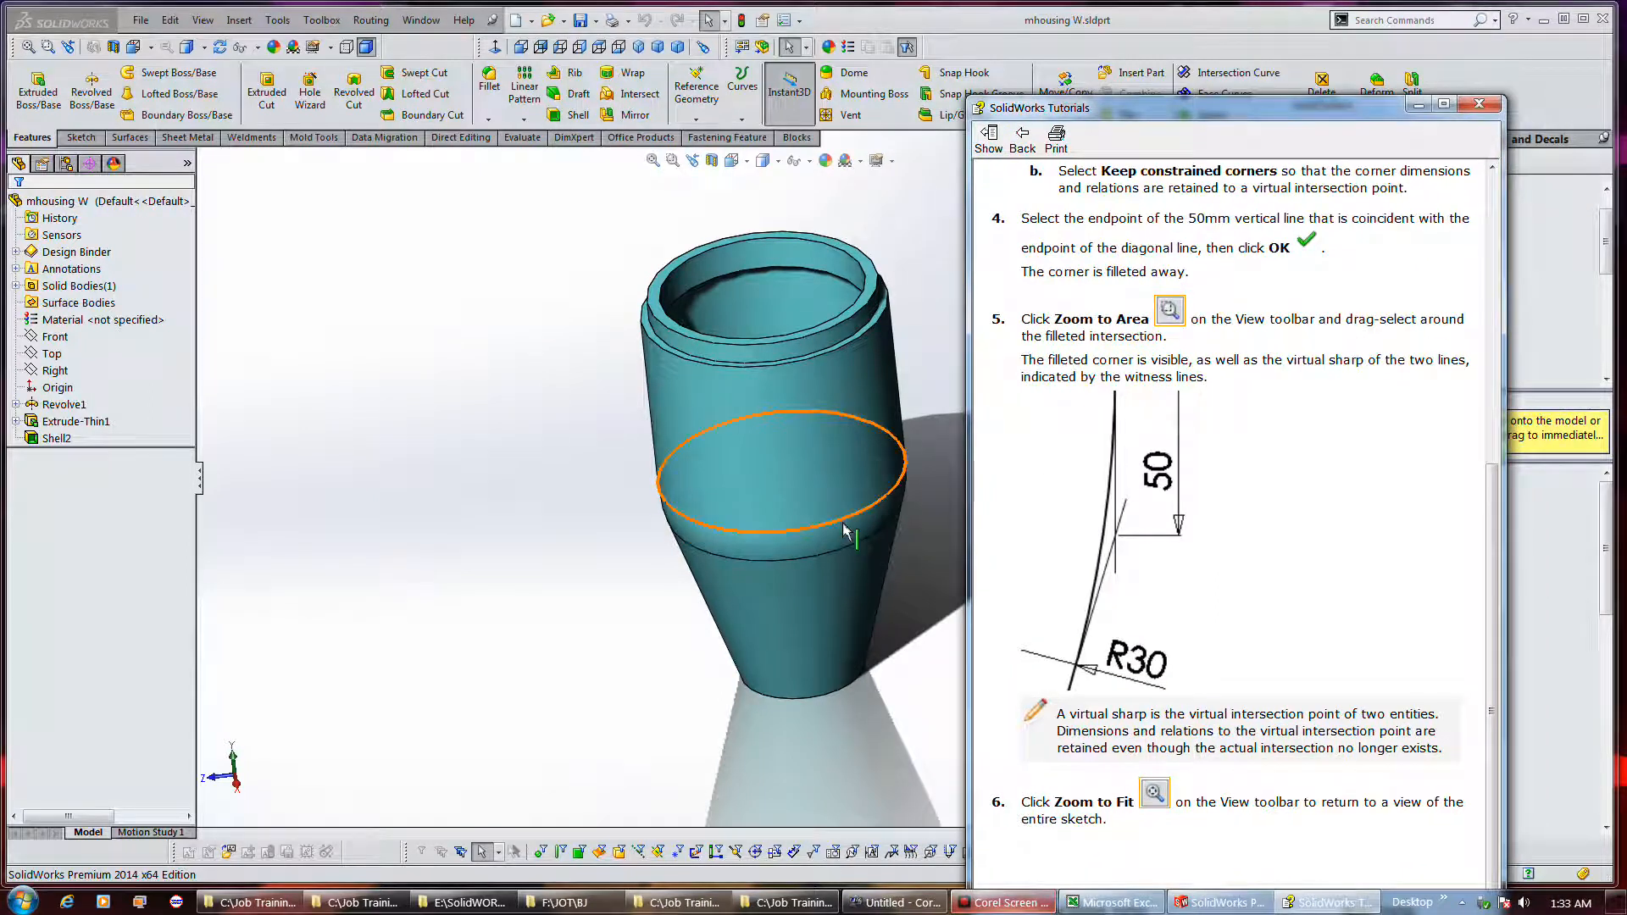
{"action": "left_click", "coordinate": [52, 438]}
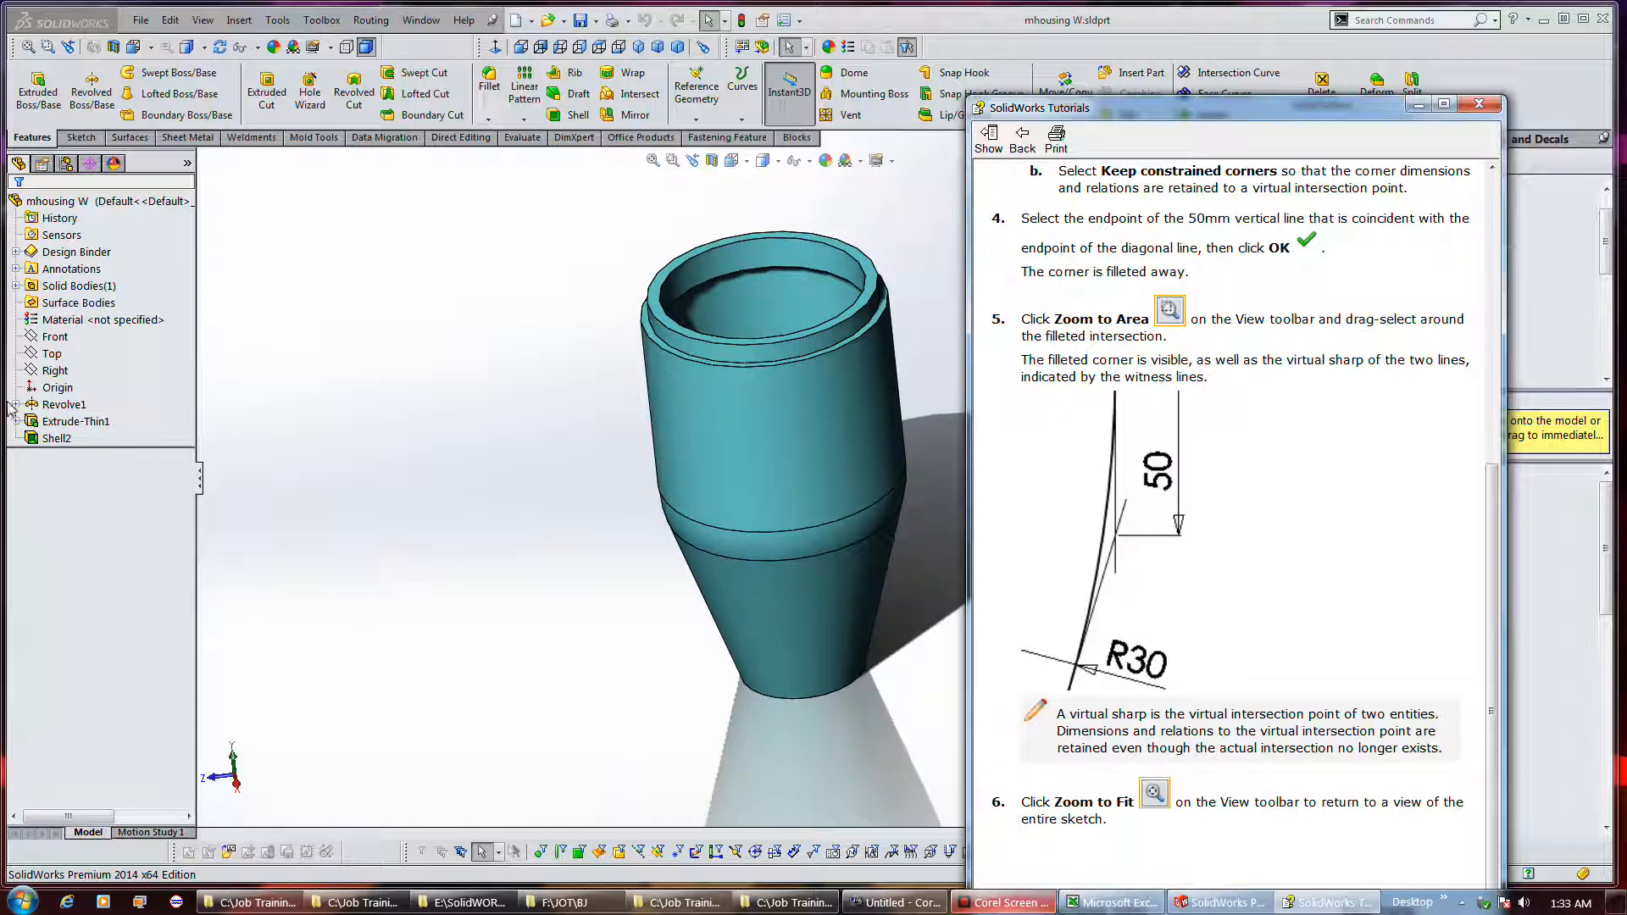
{"action": "left_click", "coordinate": [15, 405]}
{"action": "left_click", "coordinate": [75, 421]}
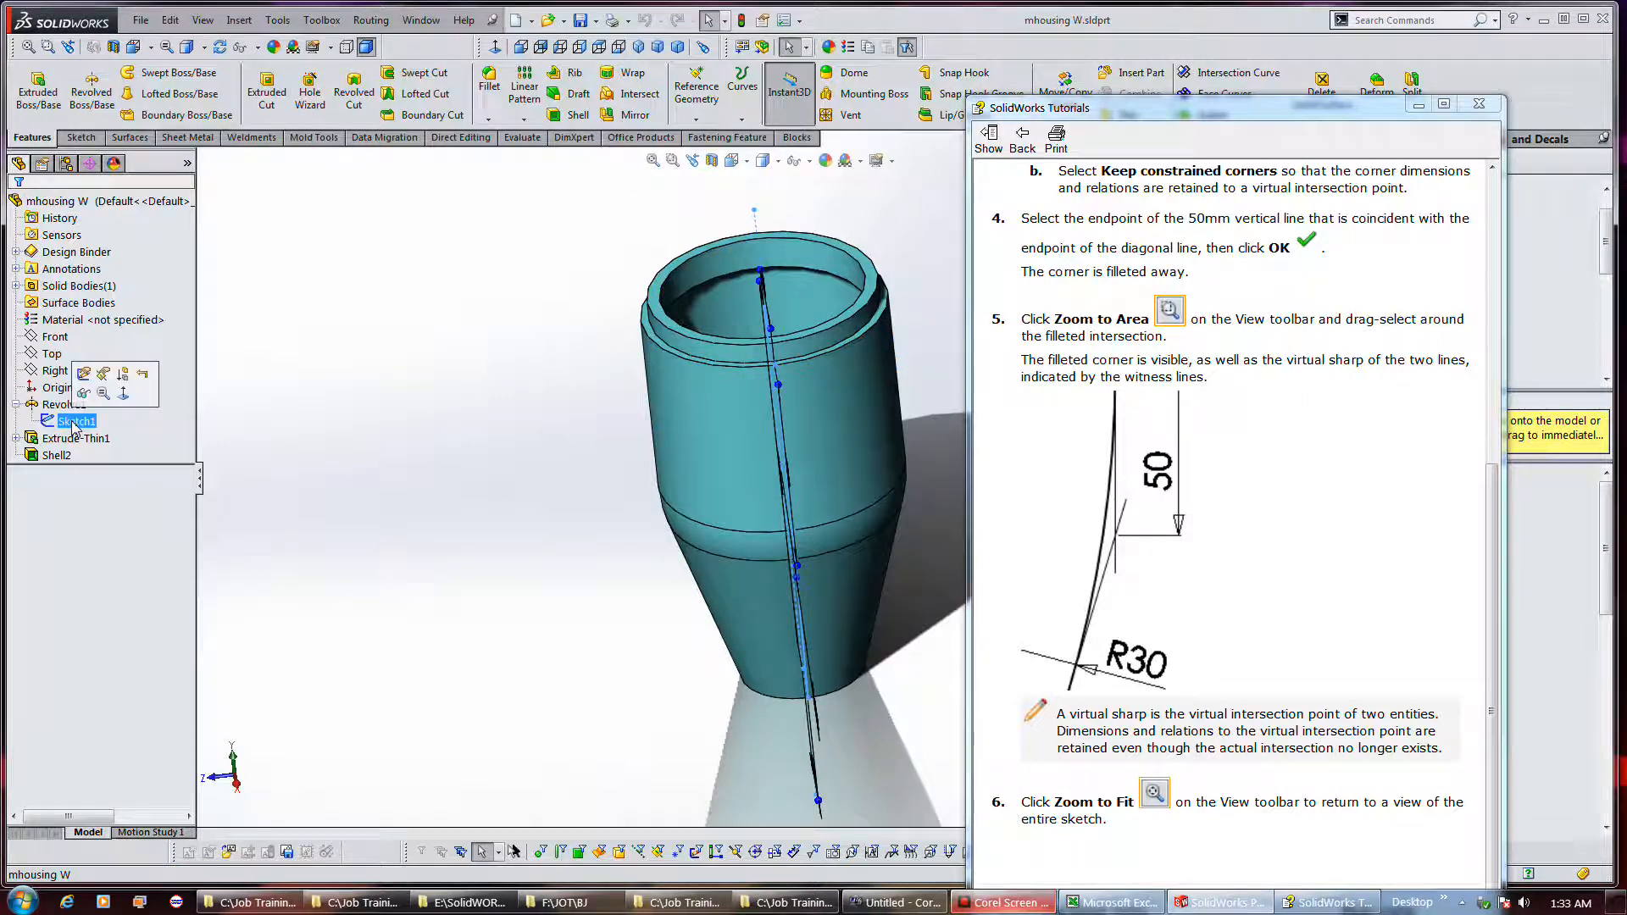
{"action": "left_click", "coordinate": [82, 377]}
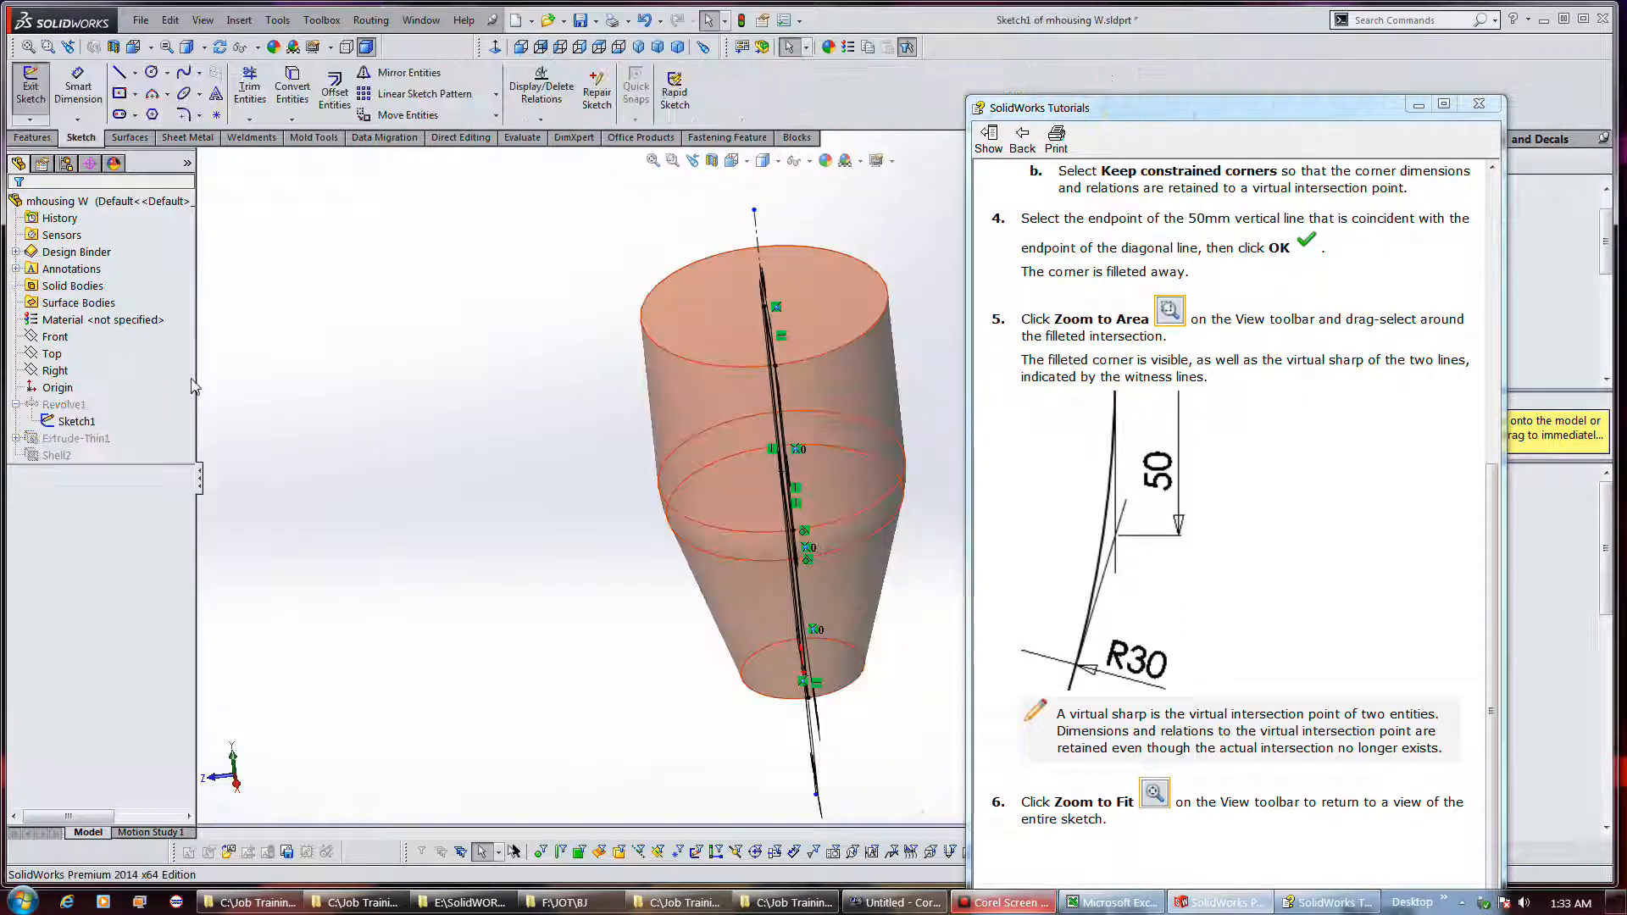
{"action": "mouse_move", "coordinate": [471, 492]}
{"action": "middle_mouse_down"}
{"action": "mouse_move", "coordinate": [722, 517]}
{"action": "mouse_move", "coordinate": [681, 517]}
{"action": "middle_mouse_up"}
{"action": "scroll", "coordinate": [757, 429], "scroll_direction": "down", "scroll_amount": 6}
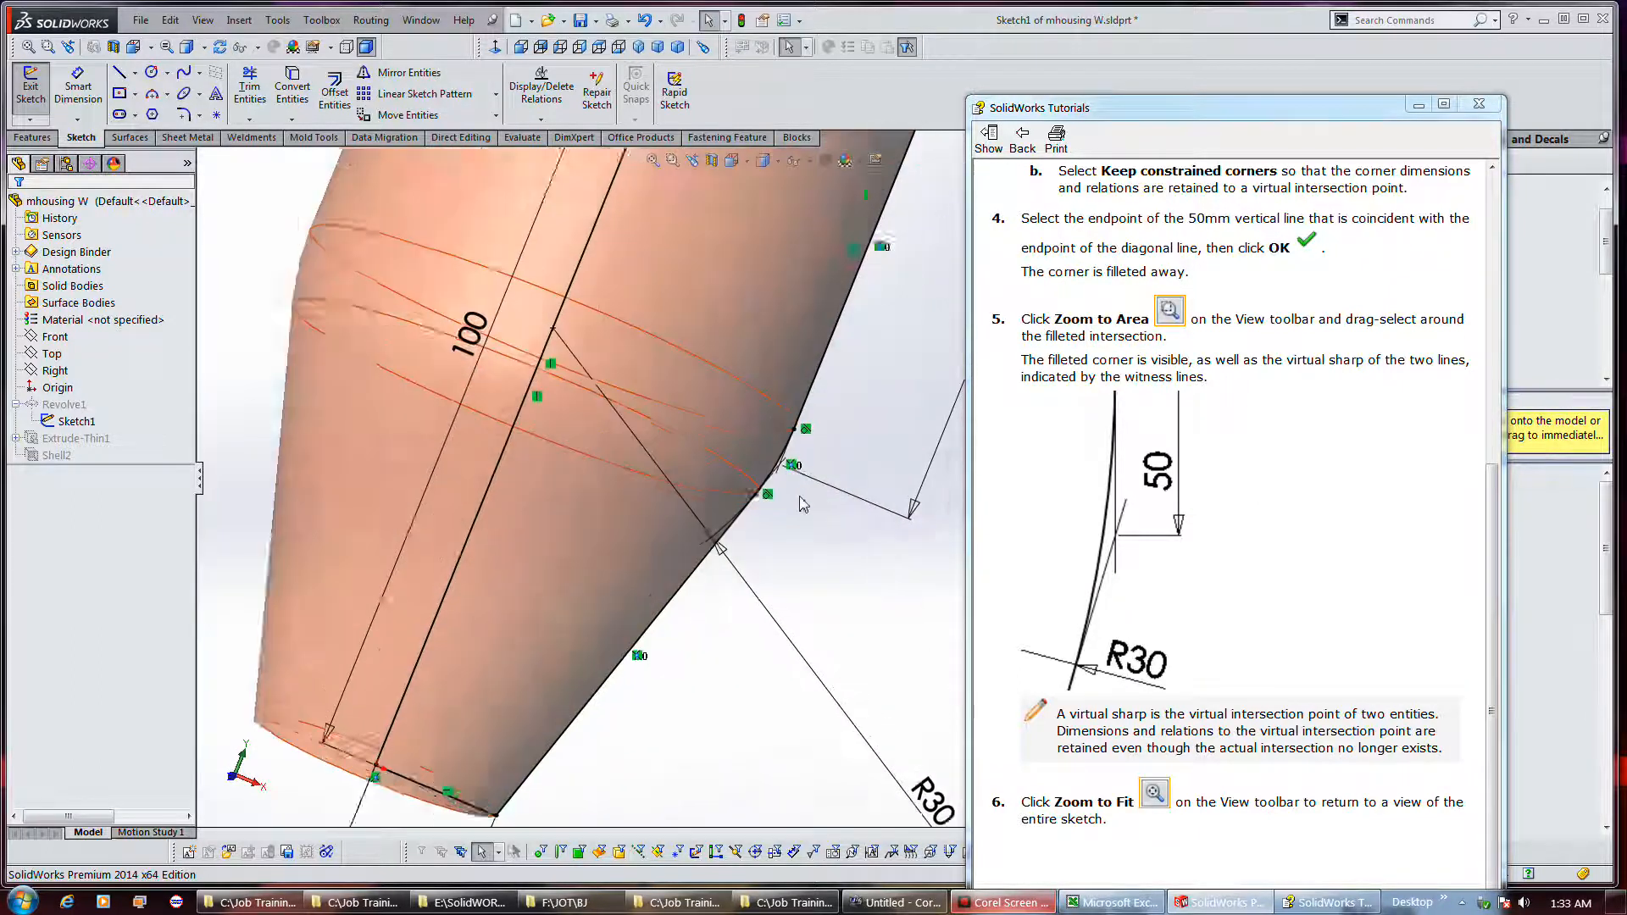
{"action": "scroll", "coordinate": [757, 430], "scroll_direction": "down", "scroll_amount": 3}
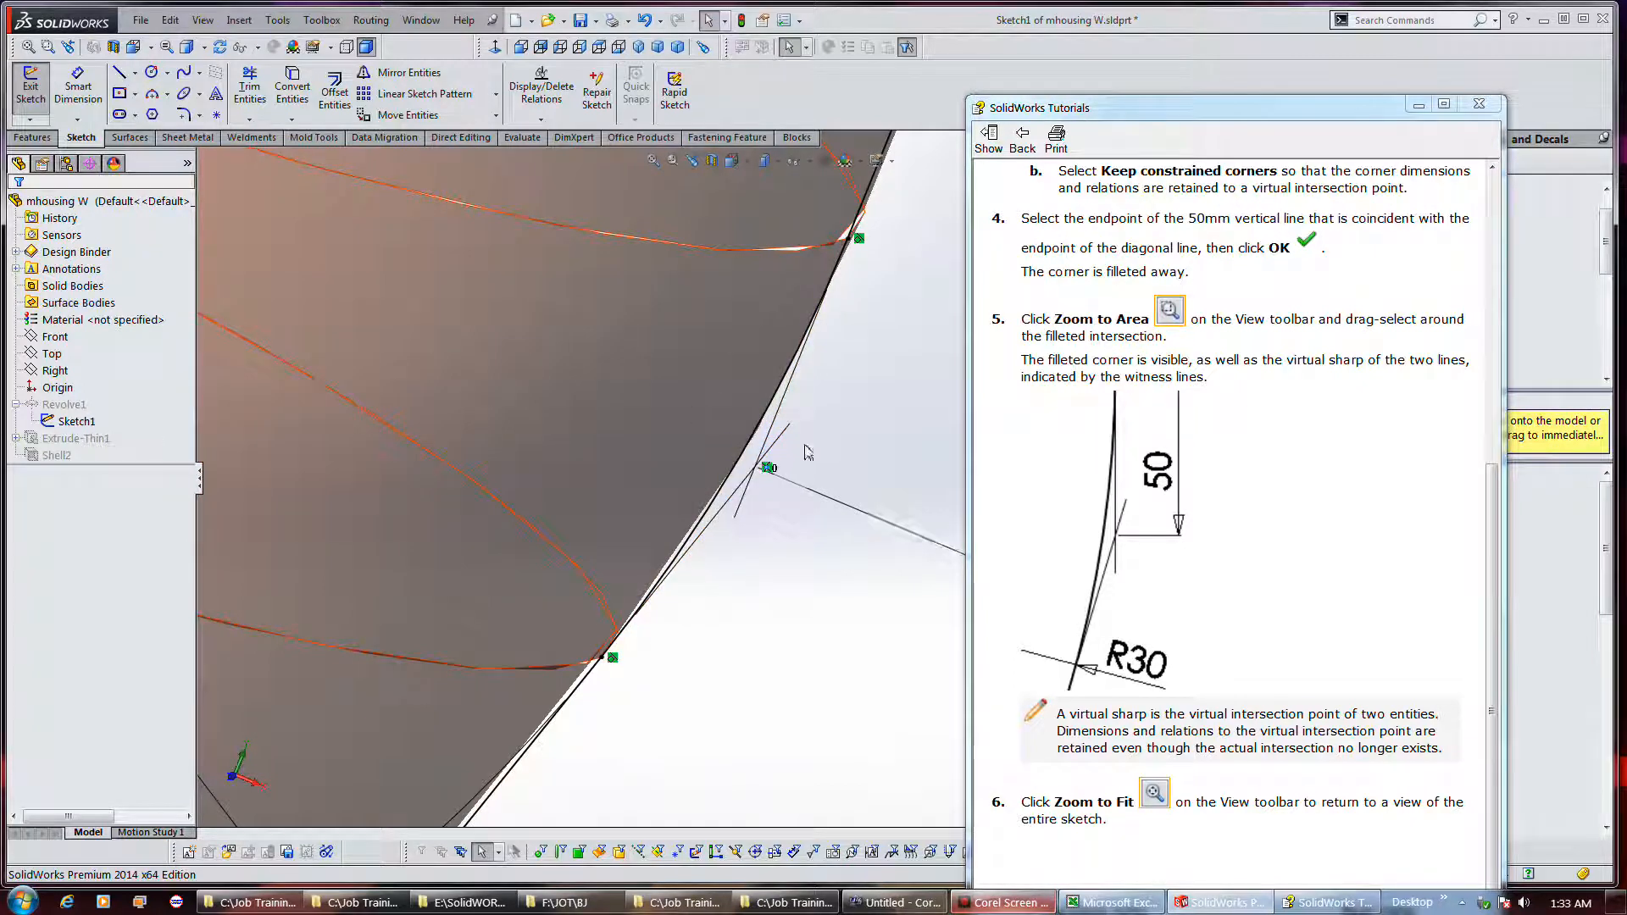
{"action": "scroll", "coordinate": [566, 323], "scroll_direction": "up", "scroll_amount": 6}
{"action": "scroll", "coordinate": [423, 318], "scroll_direction": "up", "scroll_amount": 2}
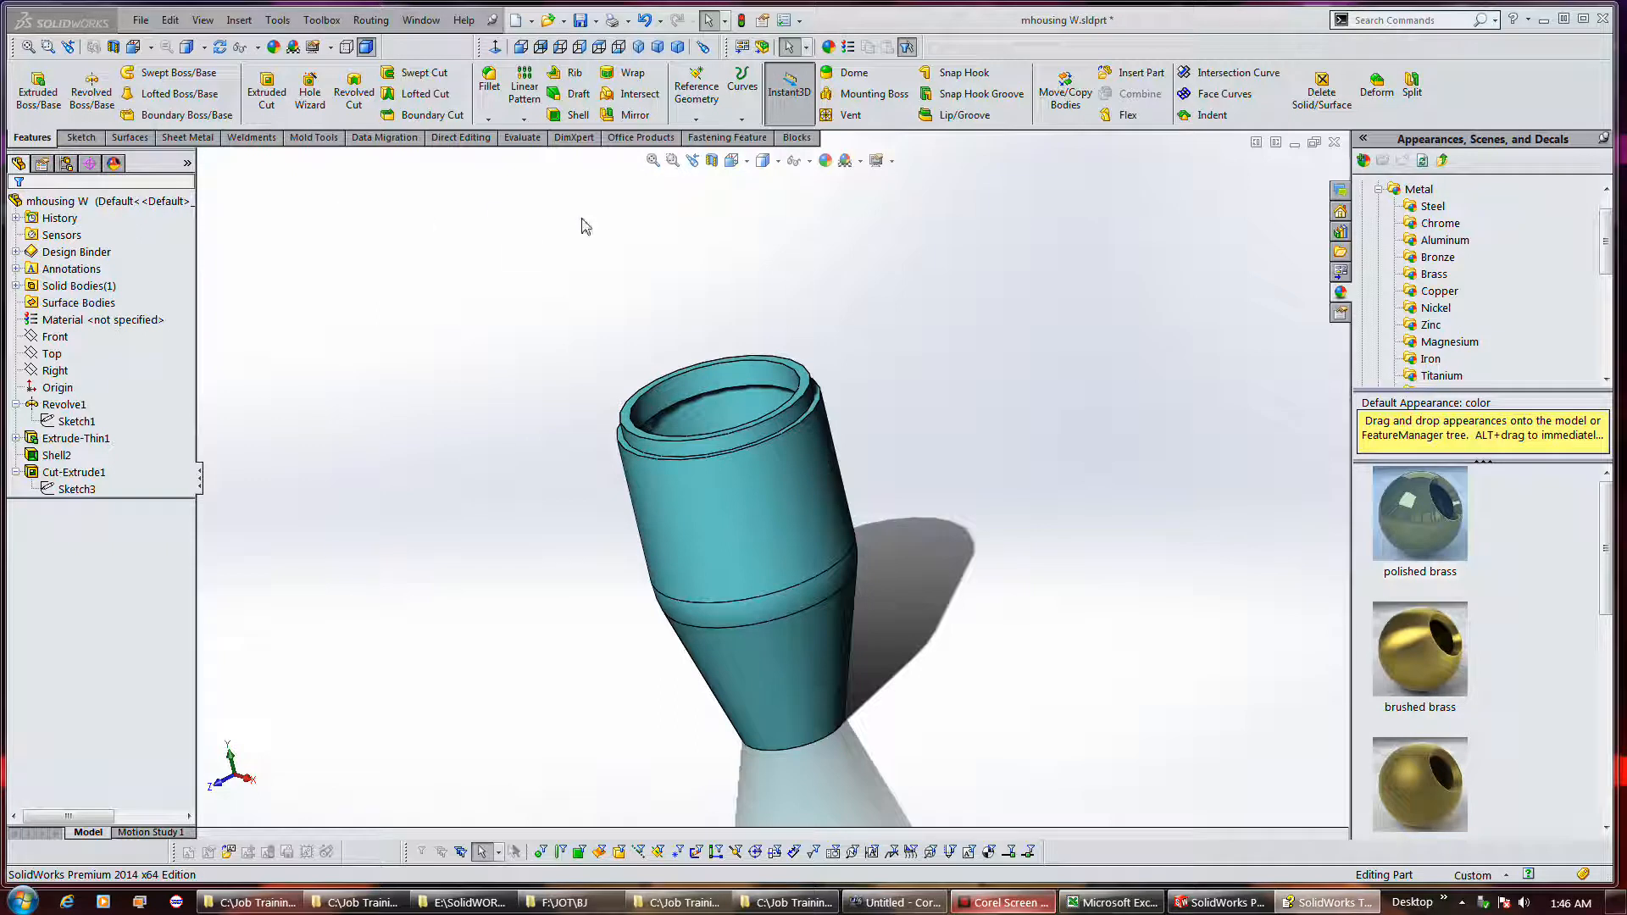
Start a linear pattern of Cut-Extrude1, using its vertical sketch dimension D3@Sketch3 as Direction 1.
{"action": "middle_click_drag", "start_coordinate": [1077, 551], "coordinate": [937, 687]}
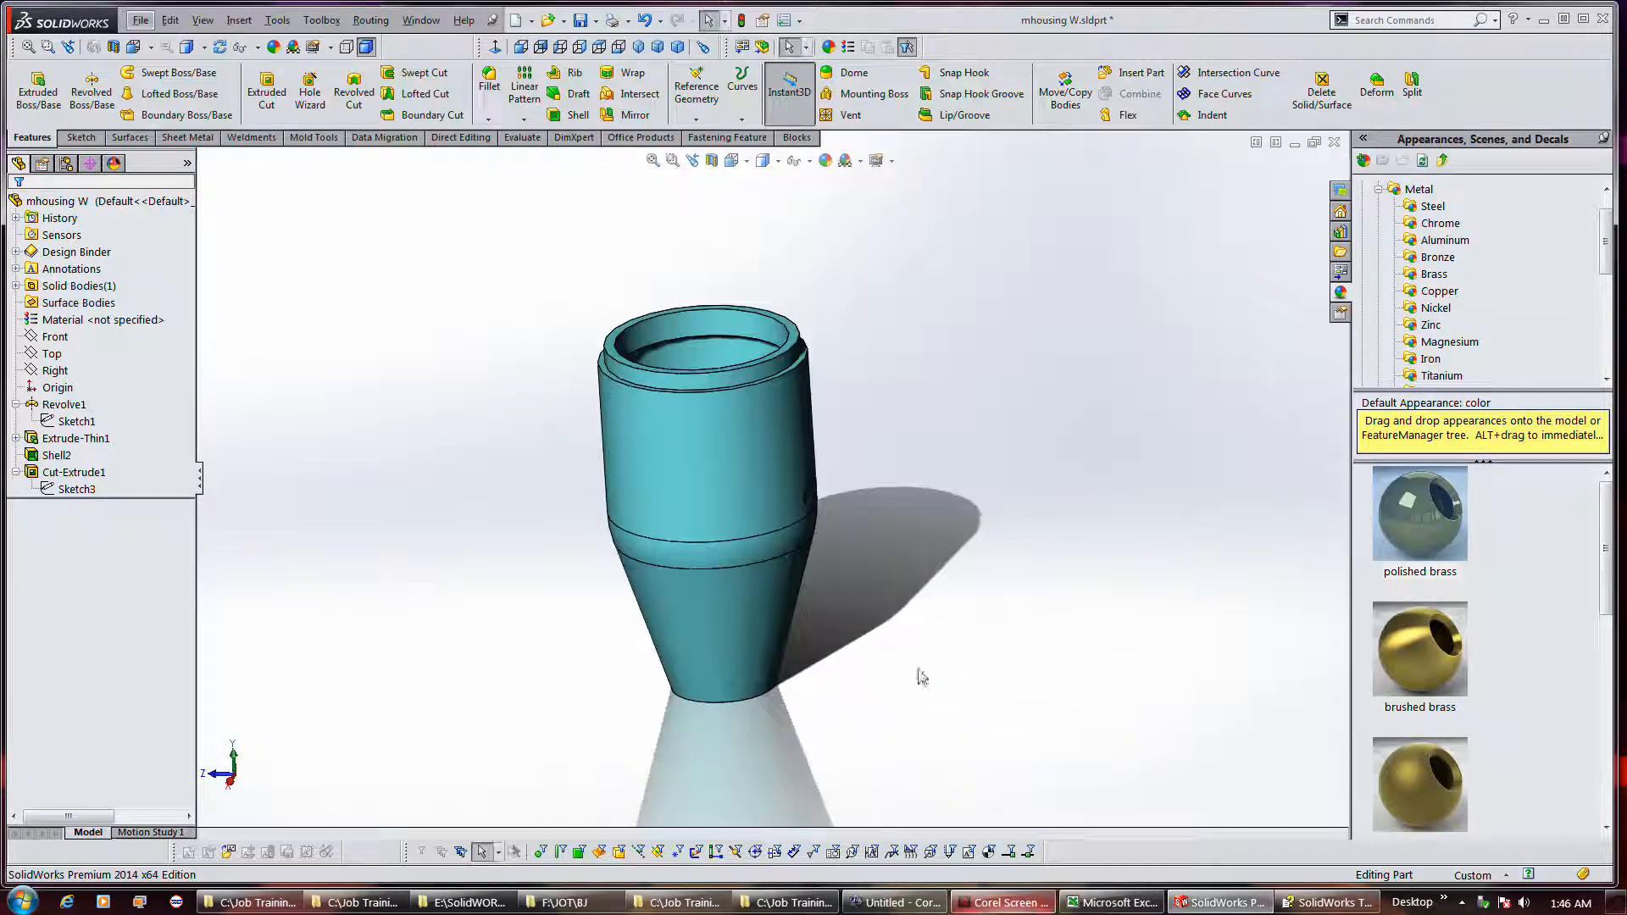
{"action": "double_click", "coordinate": [74, 472]}
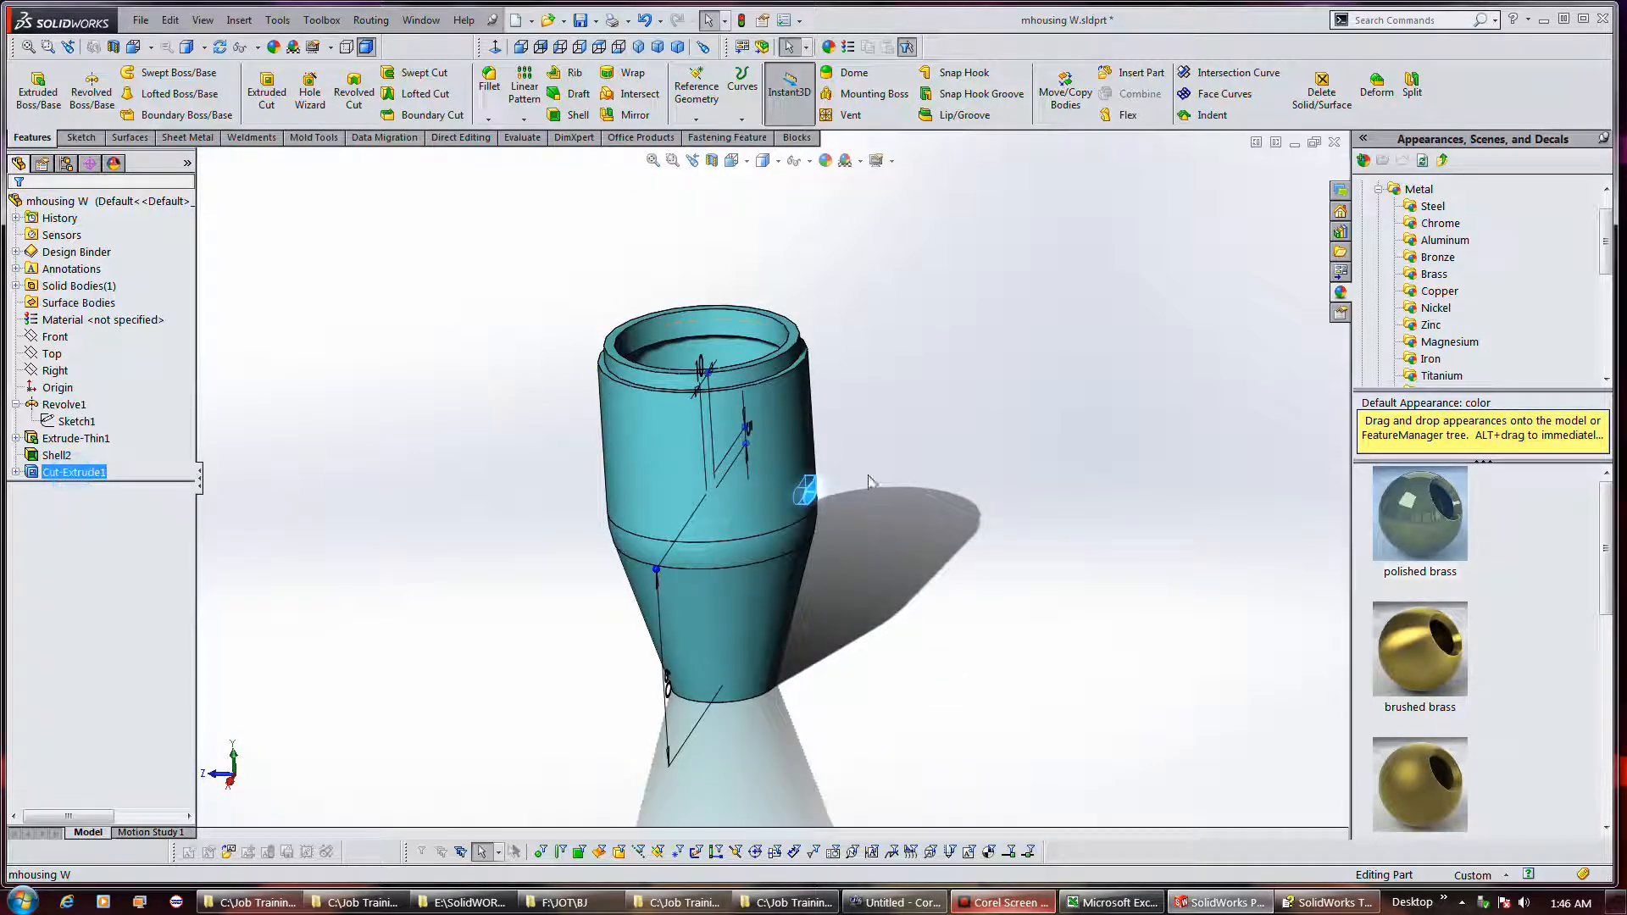
{"action": "left_click", "coordinate": [525, 89]}
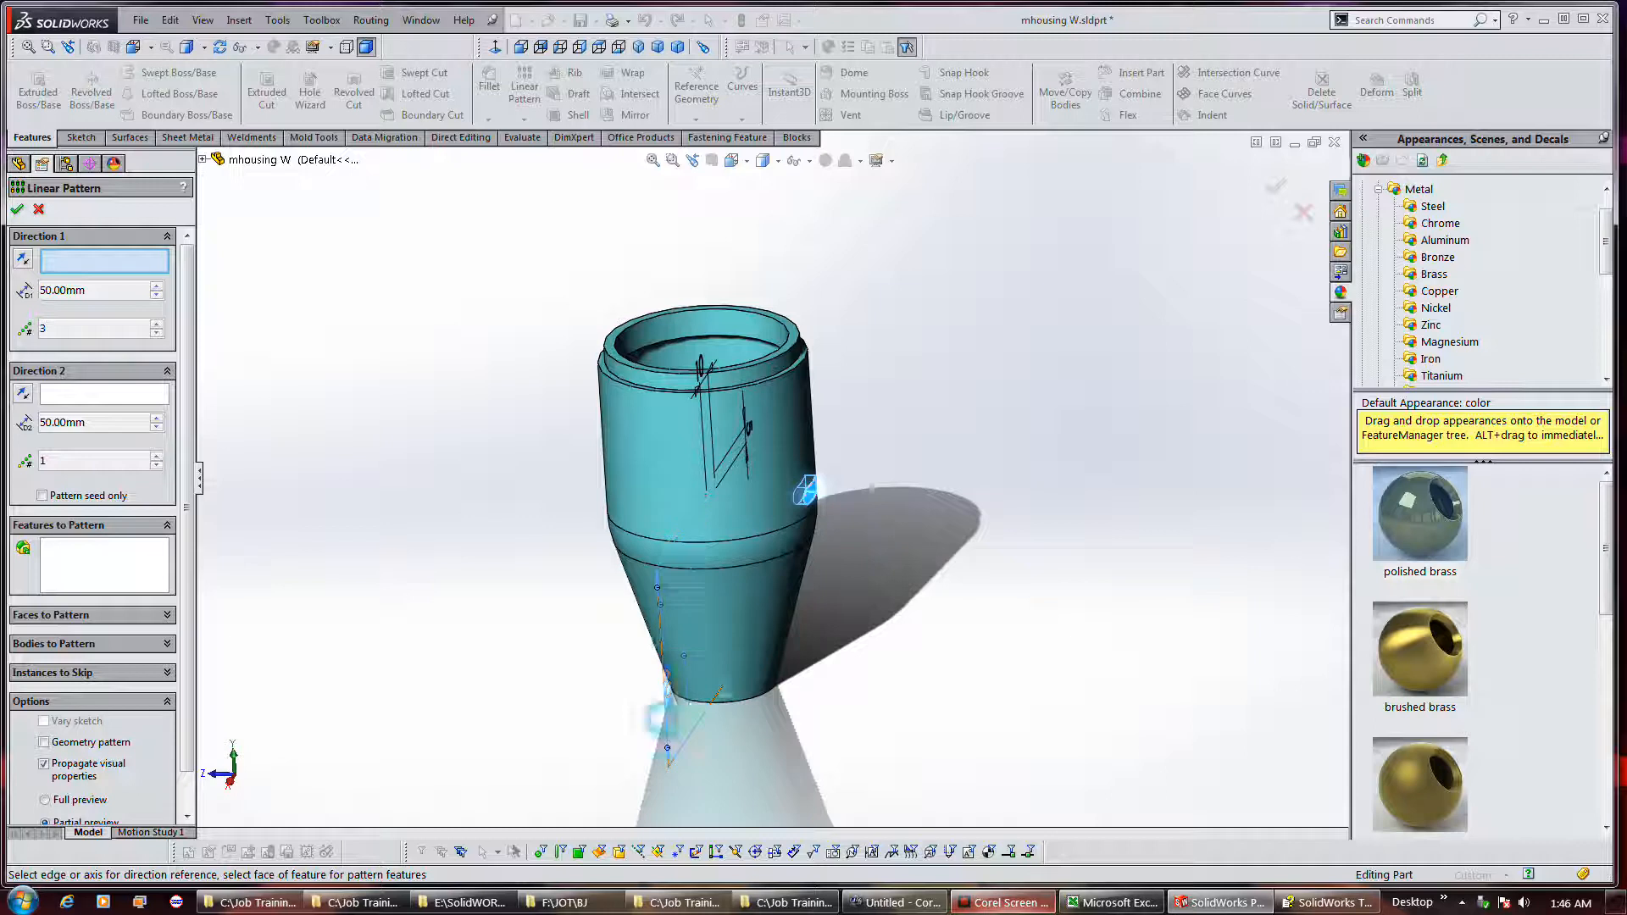
{"action": "left_click", "coordinate": [667, 710]}
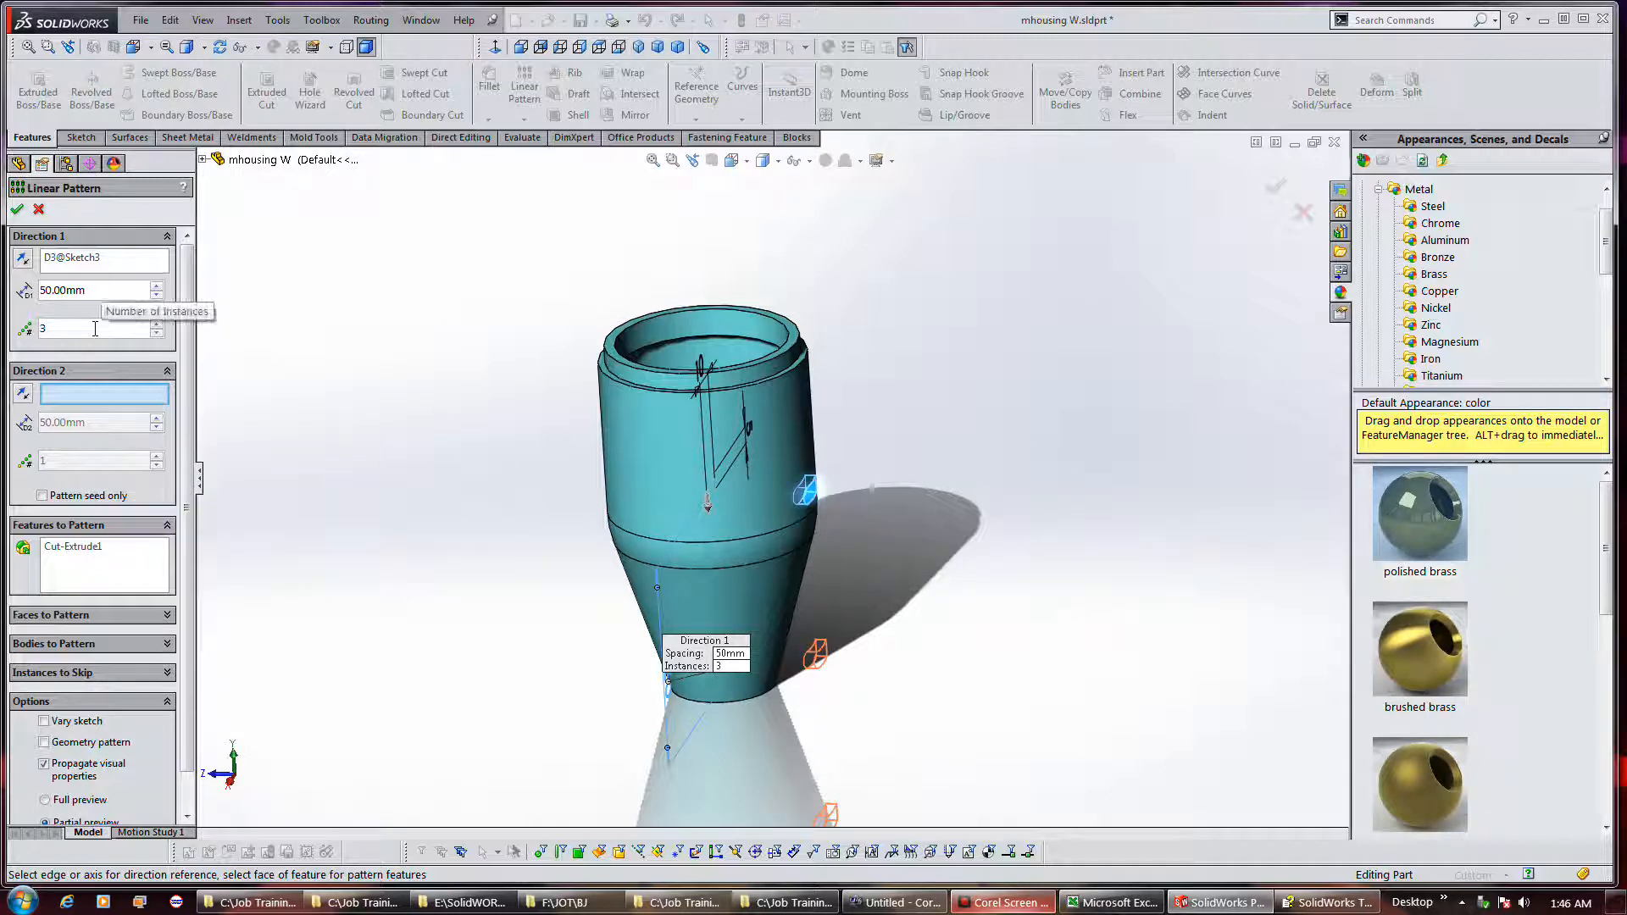
Set the linear pattern's spacing to 10 mm, reverse its direction upward and set the number of instances to 4.
{"action": "double_click", "coordinate": [105, 293]}
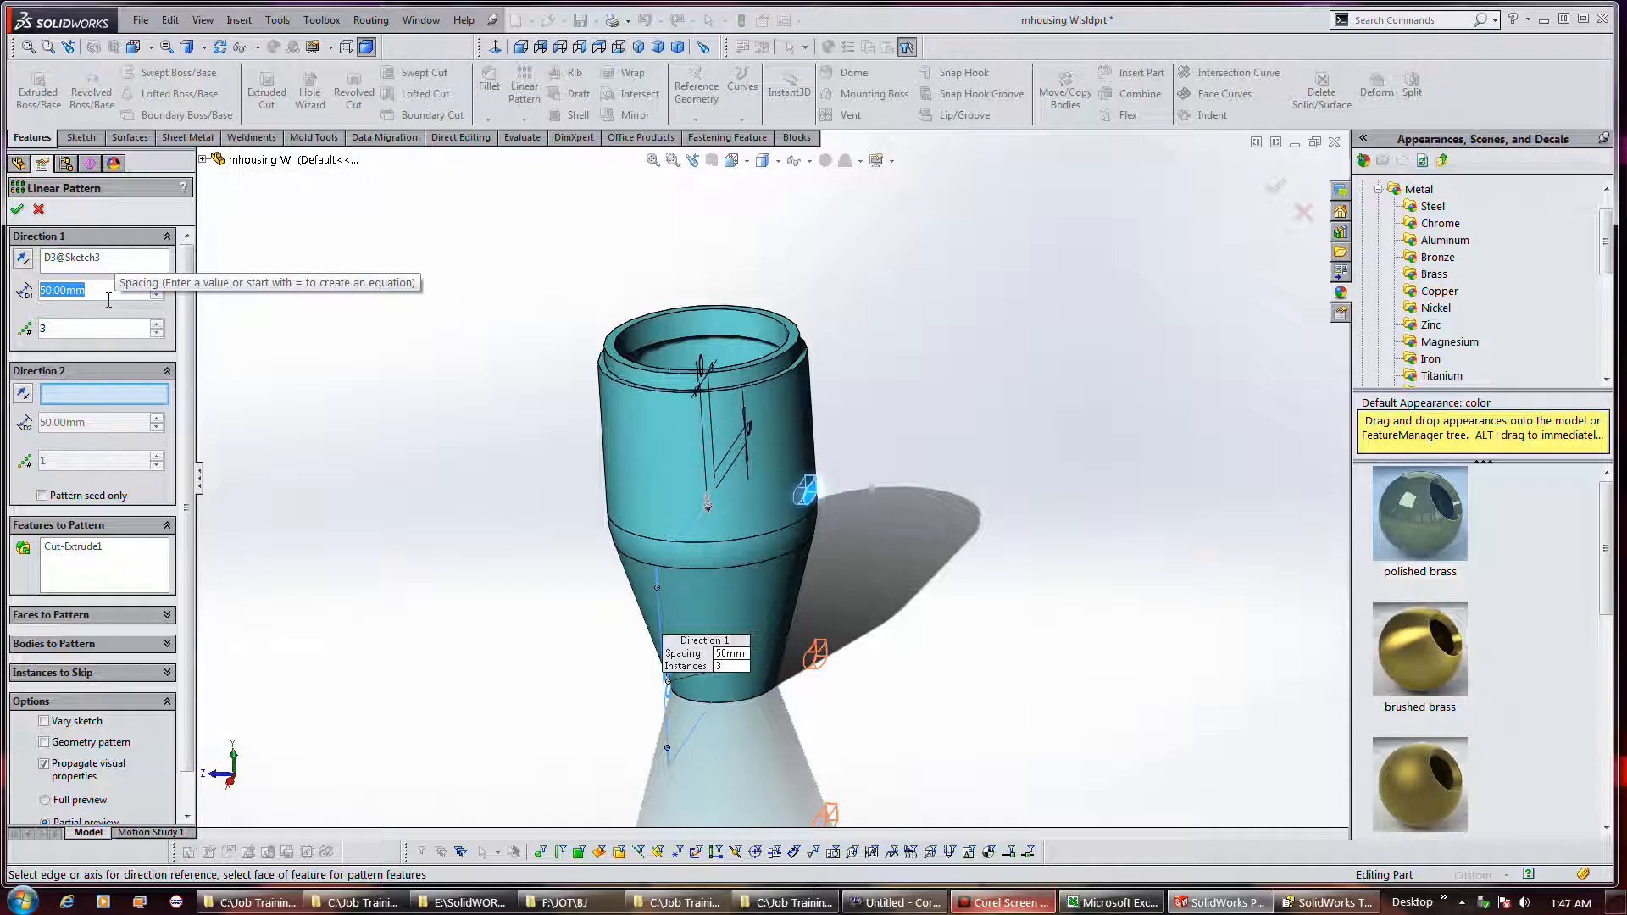
{"action": "type", "text": "10"}
{"action": "key", "text": "Return"}
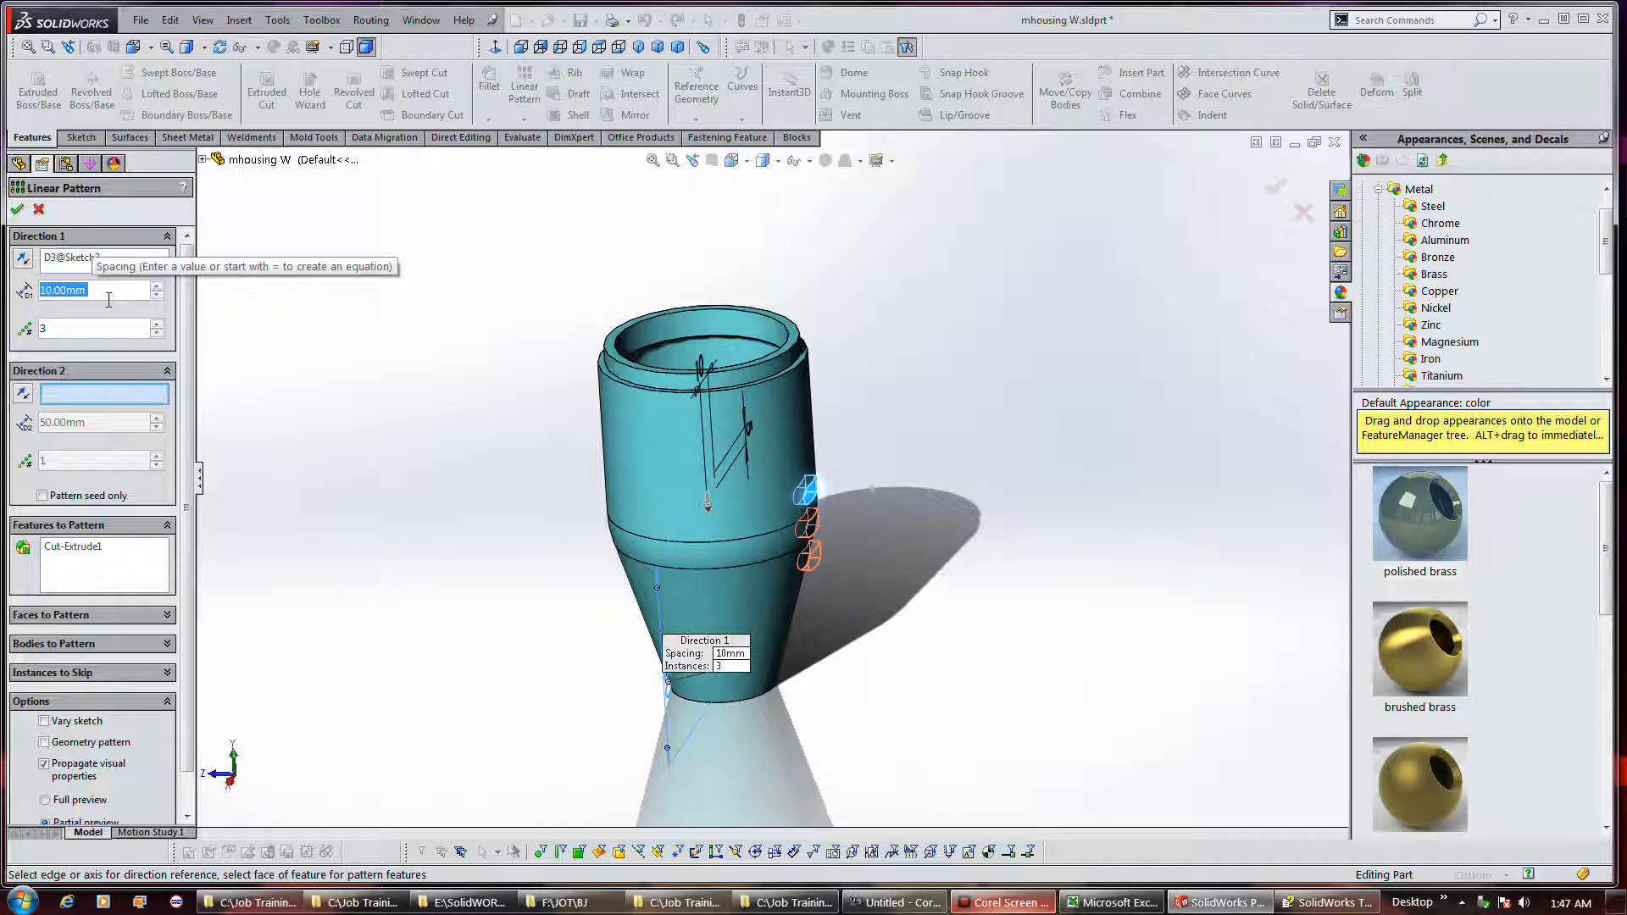
{"action": "left_click", "coordinate": [23, 259]}
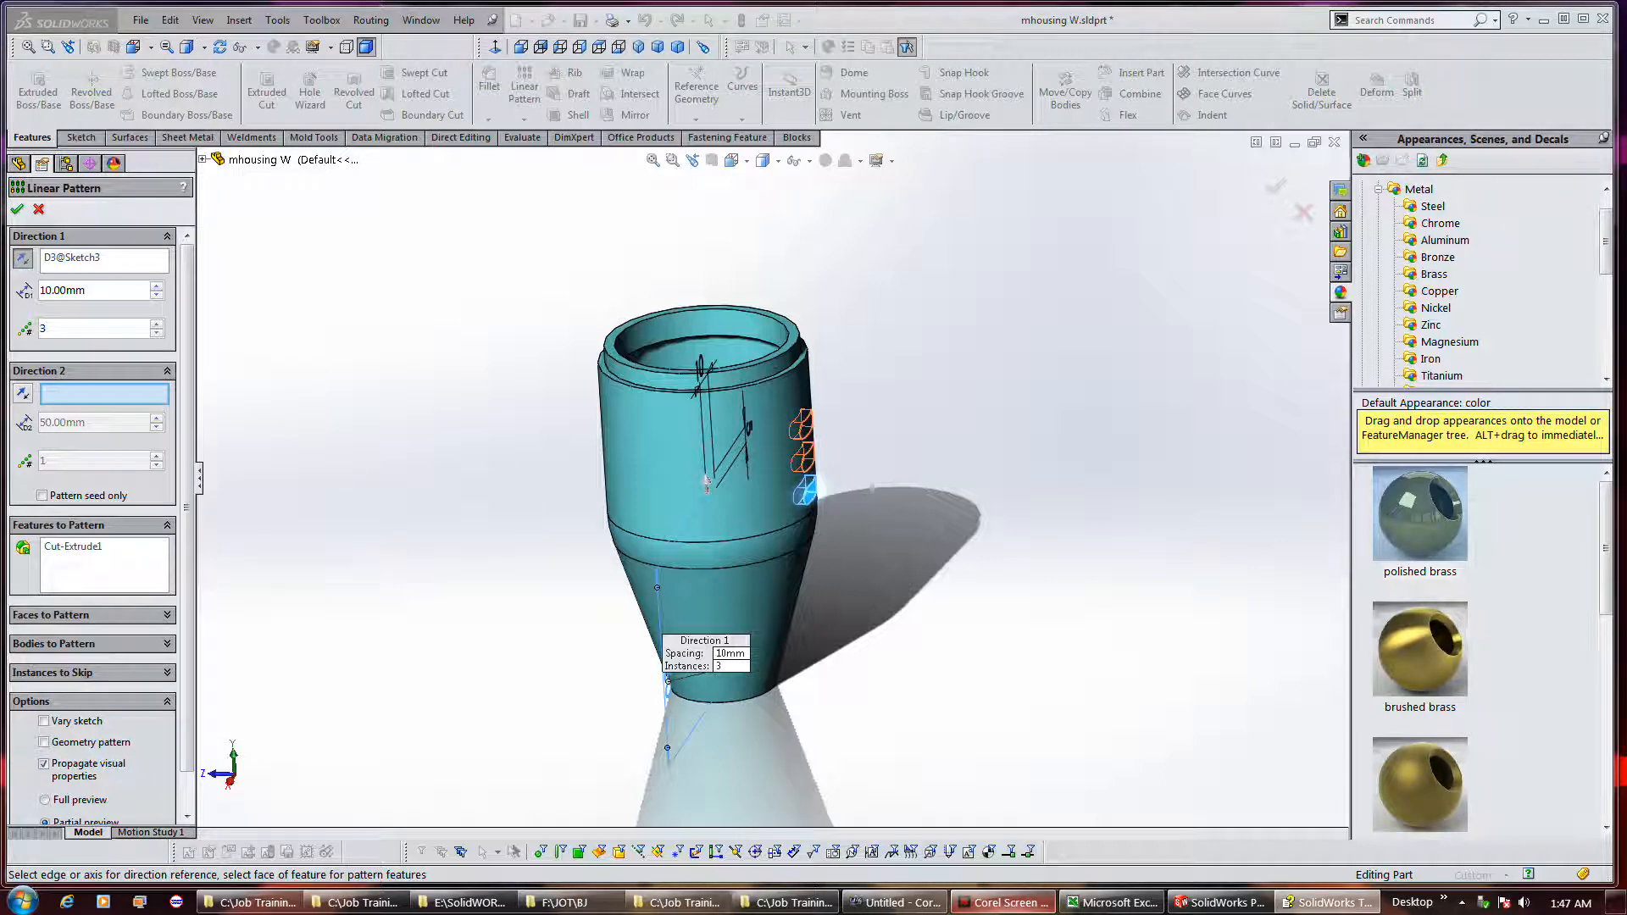
{"action": "left_click", "coordinate": [108, 332]}
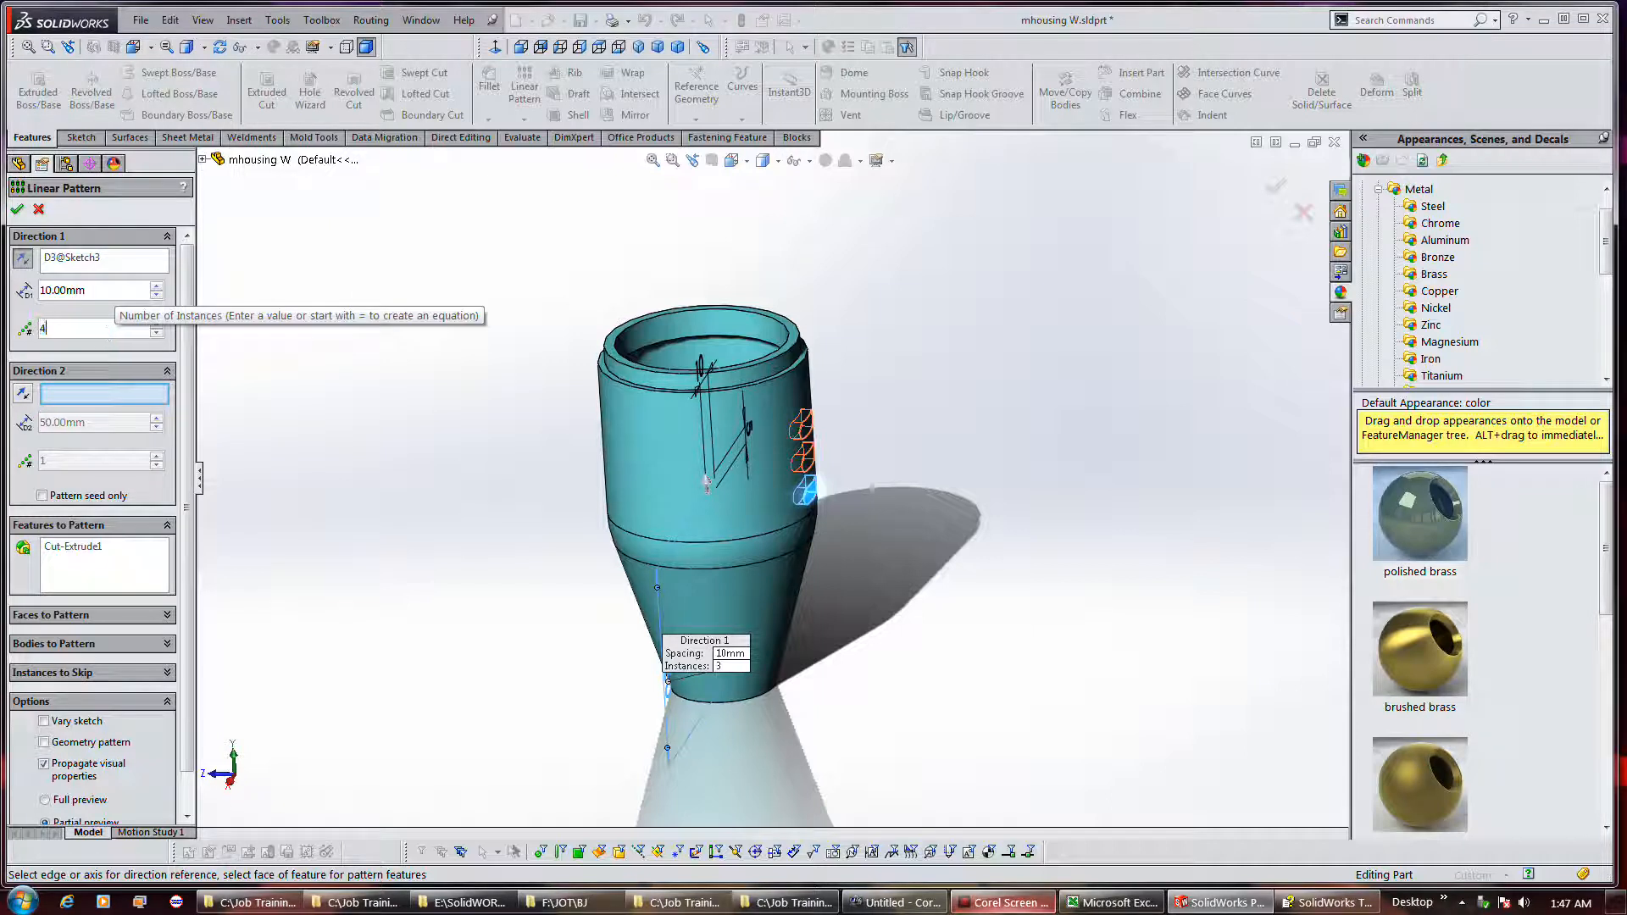
{"action": "double_click", "coordinate": [109, 333]}
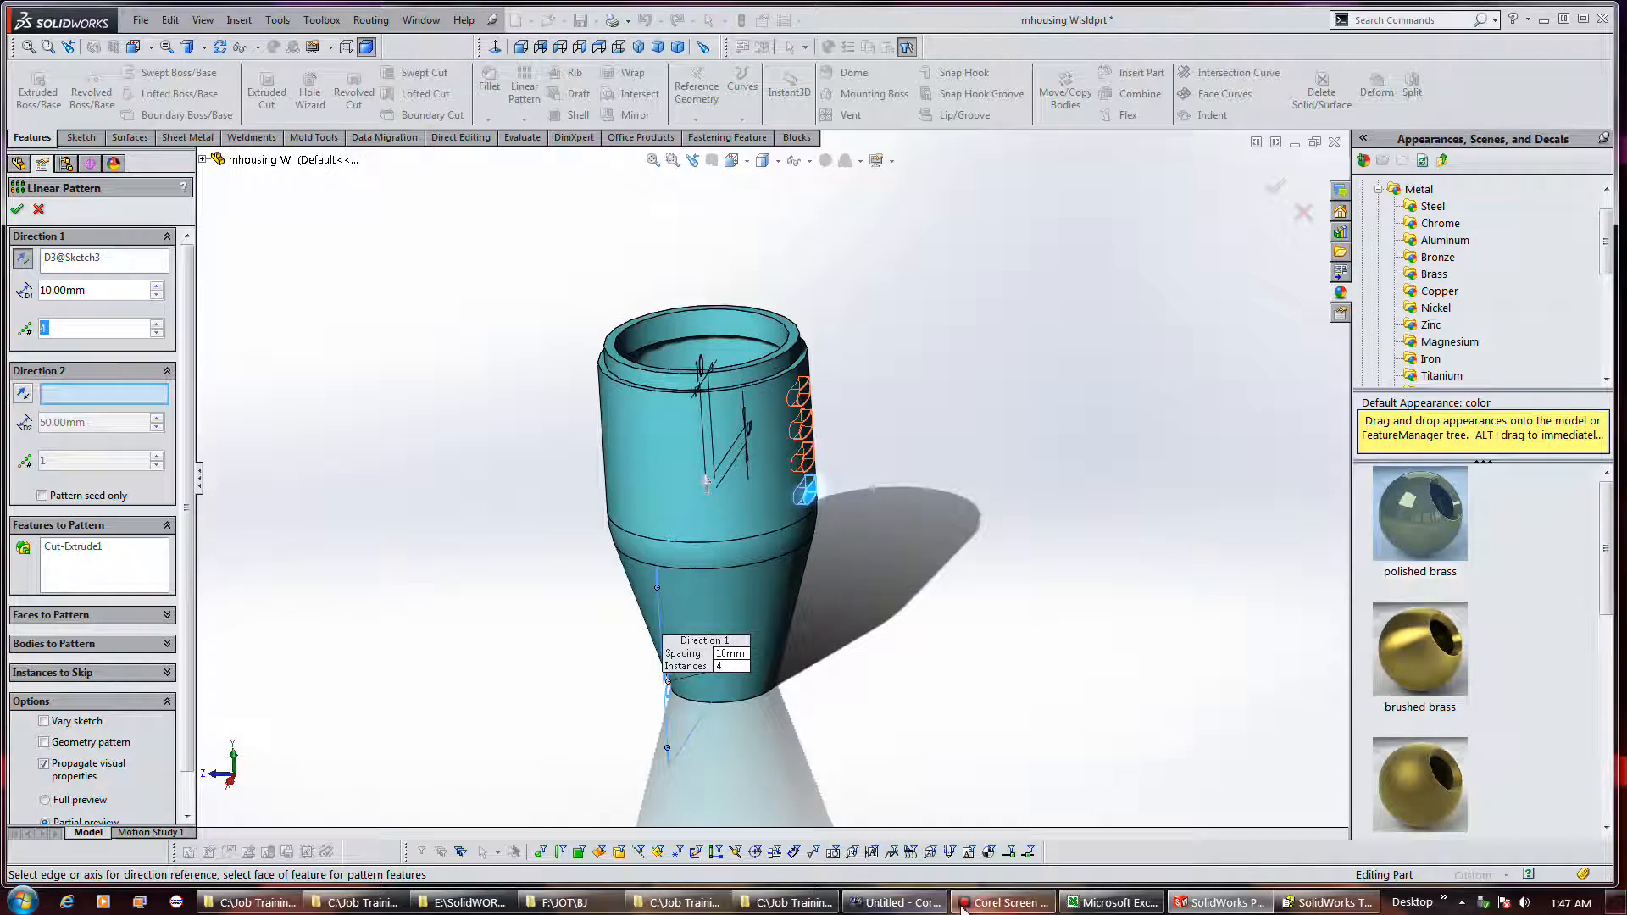
Enable the Geometry pattern option and finish the linear pattern of the cut.
{"action": "left_click", "coordinate": [1000, 903]}
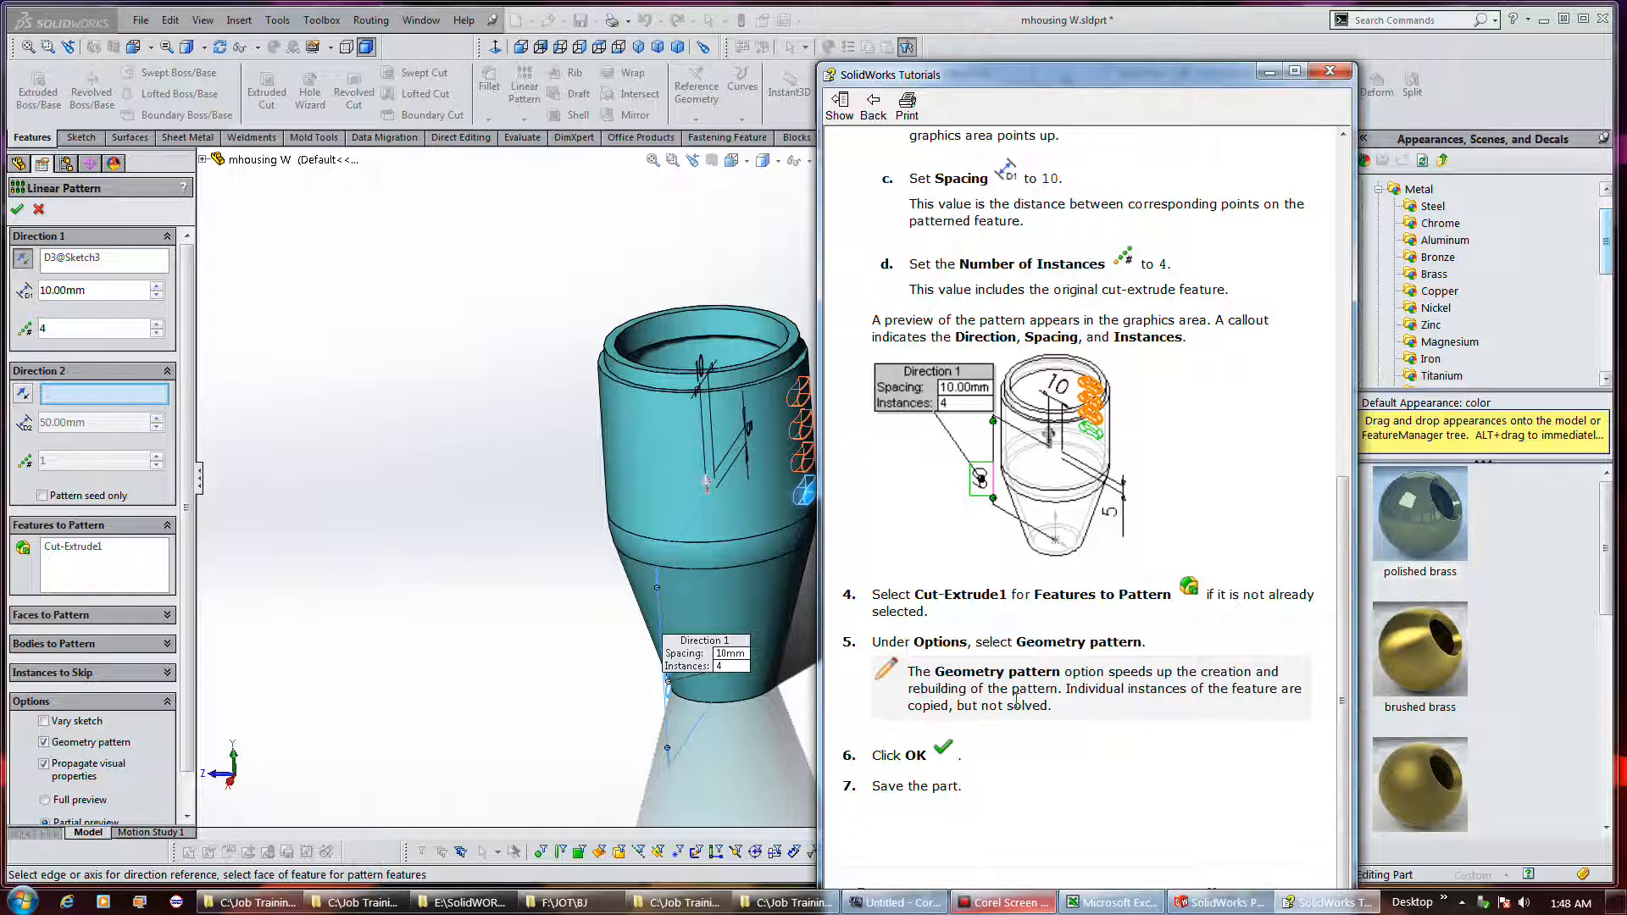
{"action": "key", "text": "super+Down"}
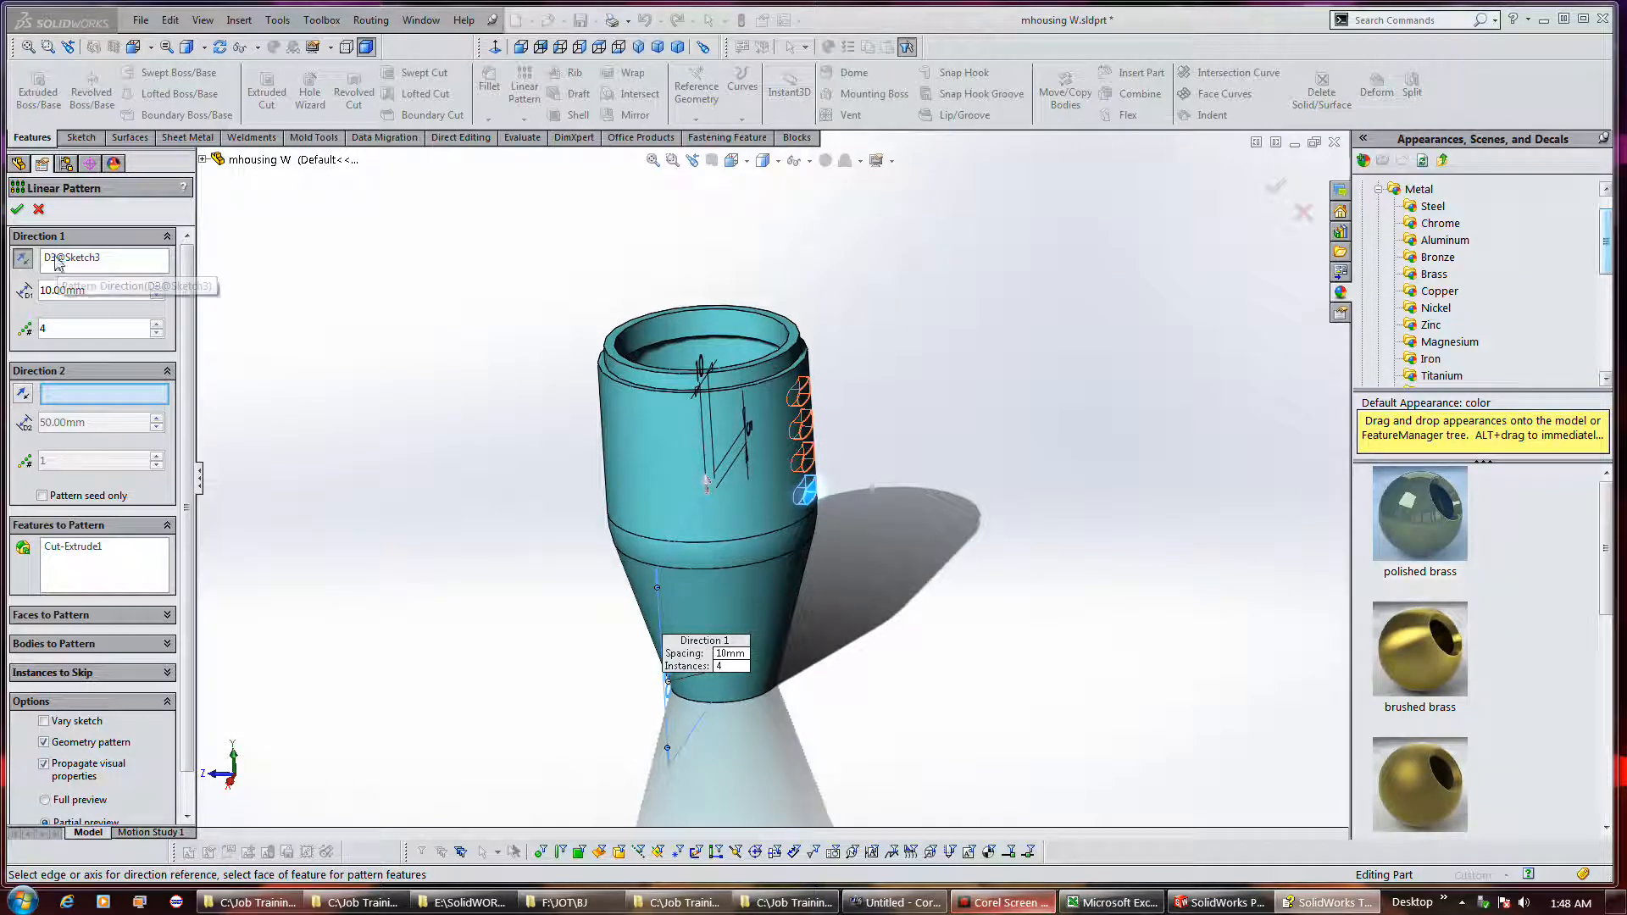
{"action": "left_click", "coordinate": [363, 392]}
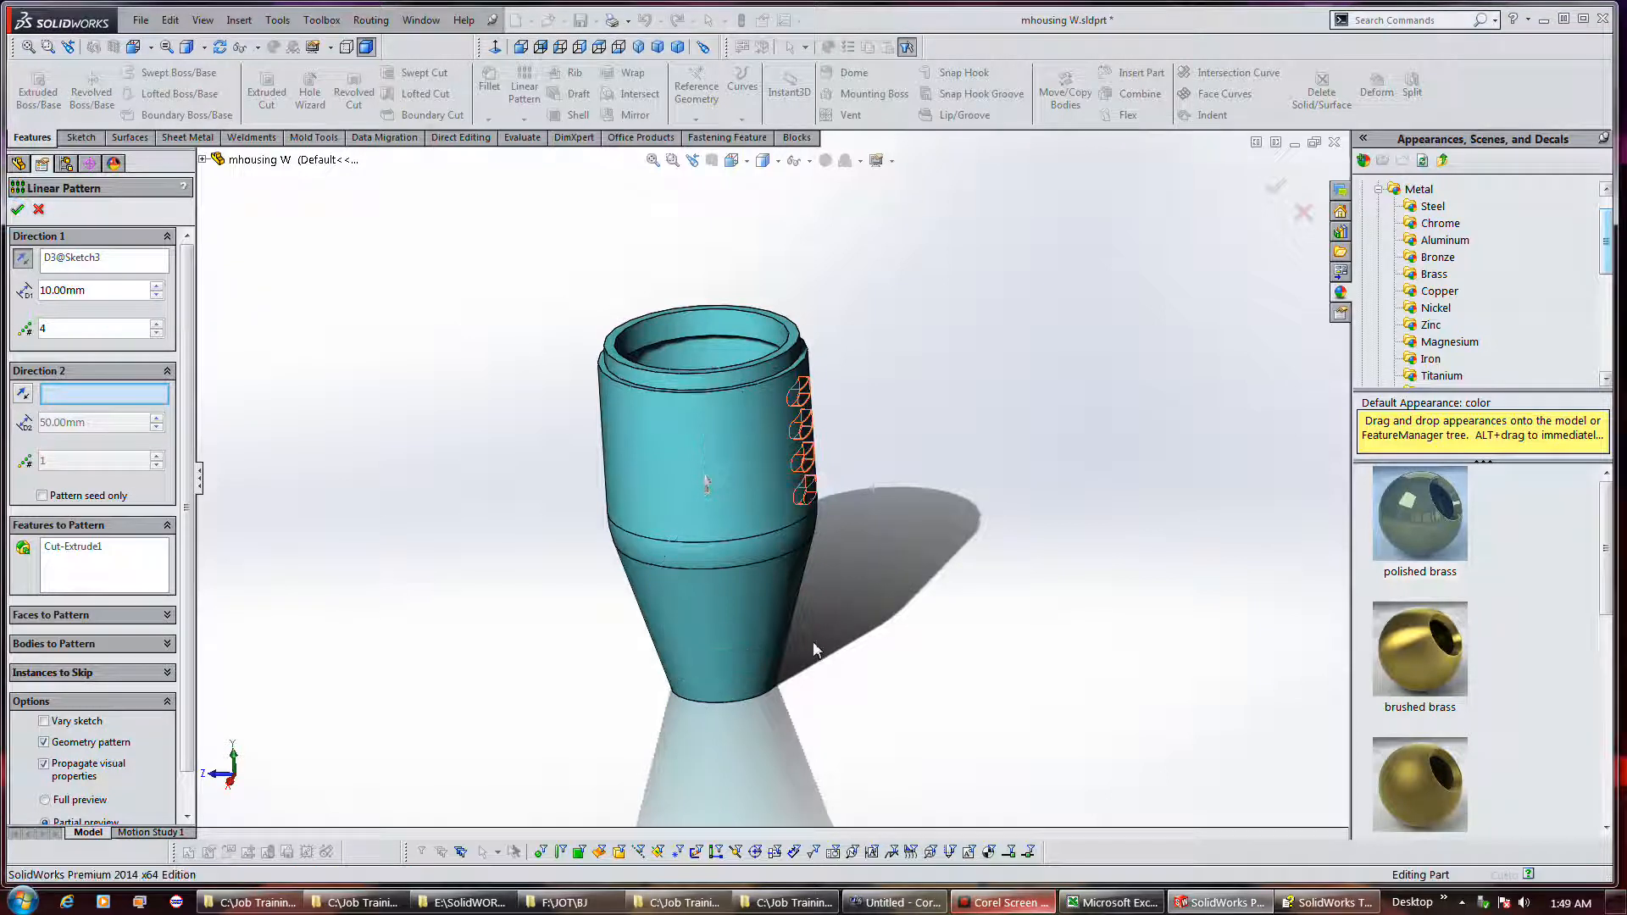
{"action": "key", "text": "Return"}
{"action": "middle_click_drag", "start_coordinate": [967, 556], "coordinate": [959, 591]}
{"action": "key", "text": "Escape"}
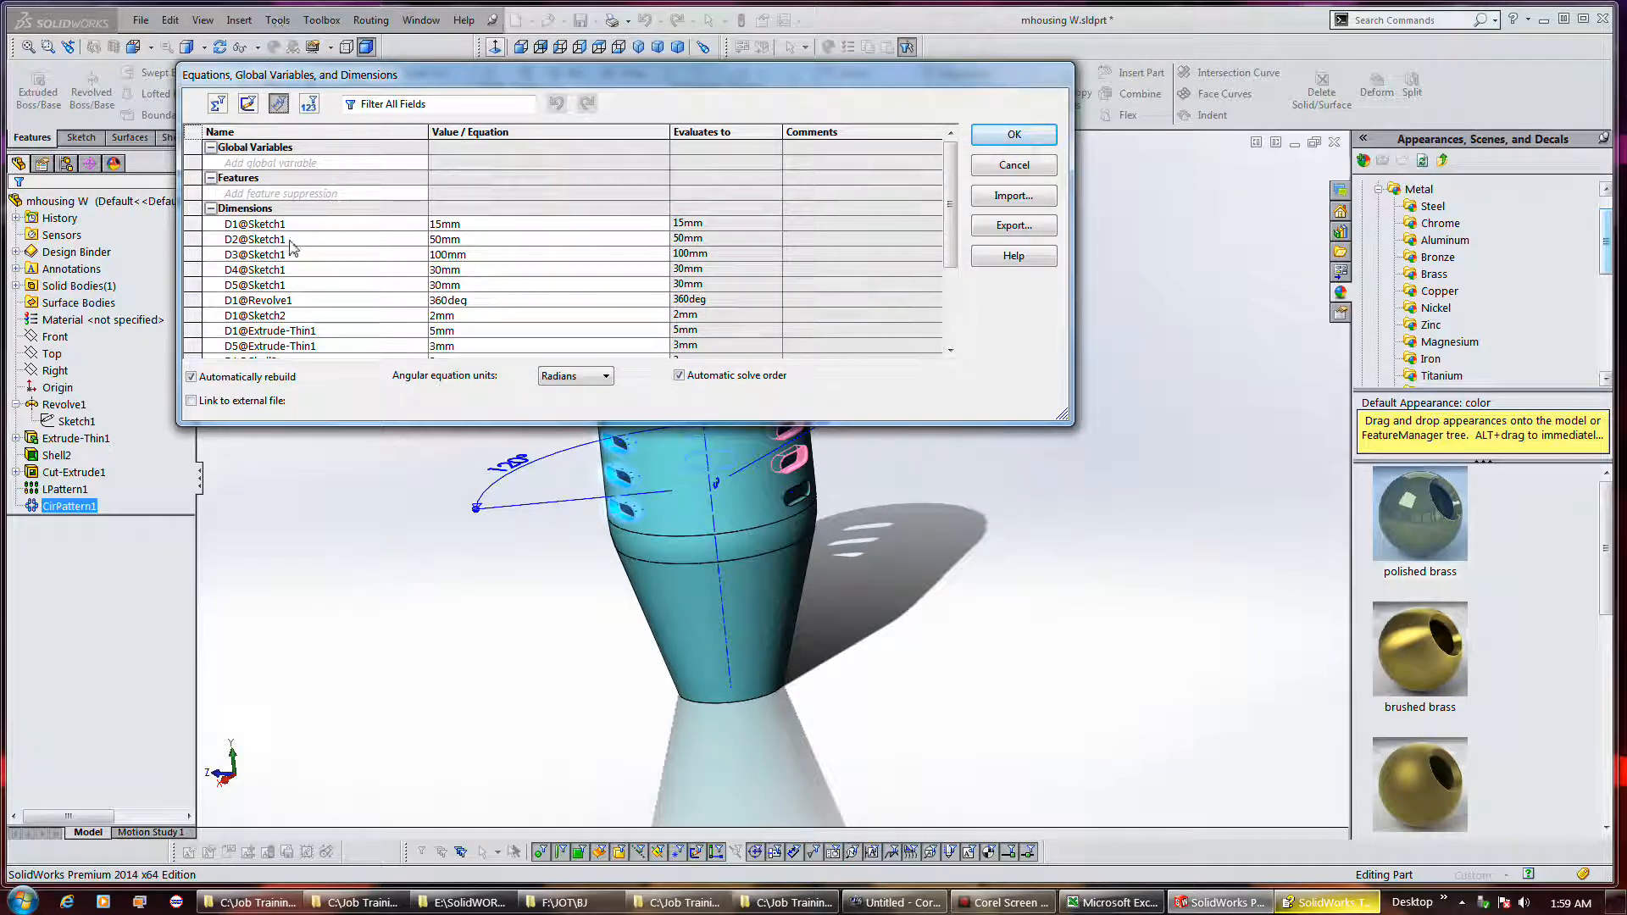
Examine the dimension, sketch equation, ordered and equation views of the part's equations, then close them without changes.
{"action": "left_click", "coordinate": [280, 105]}
{"action": "scroll", "coordinate": [315, 254], "scroll_direction": "down", "scroll_amount": 3}
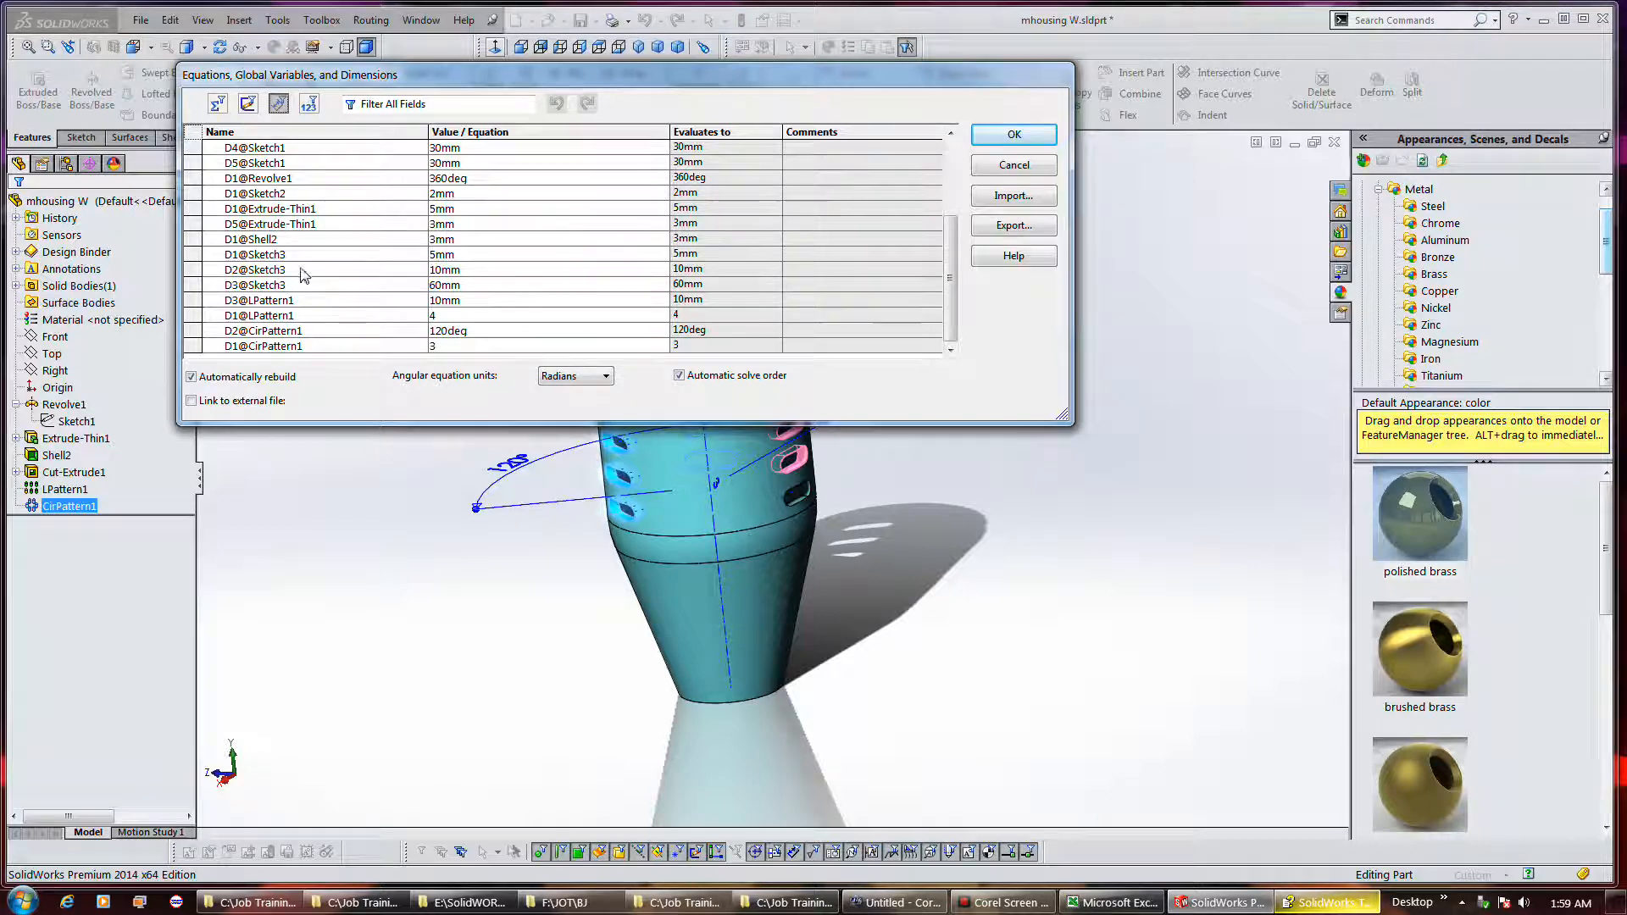
{"action": "scroll", "coordinate": [306, 245], "scroll_direction": "up", "scroll_amount": 3}
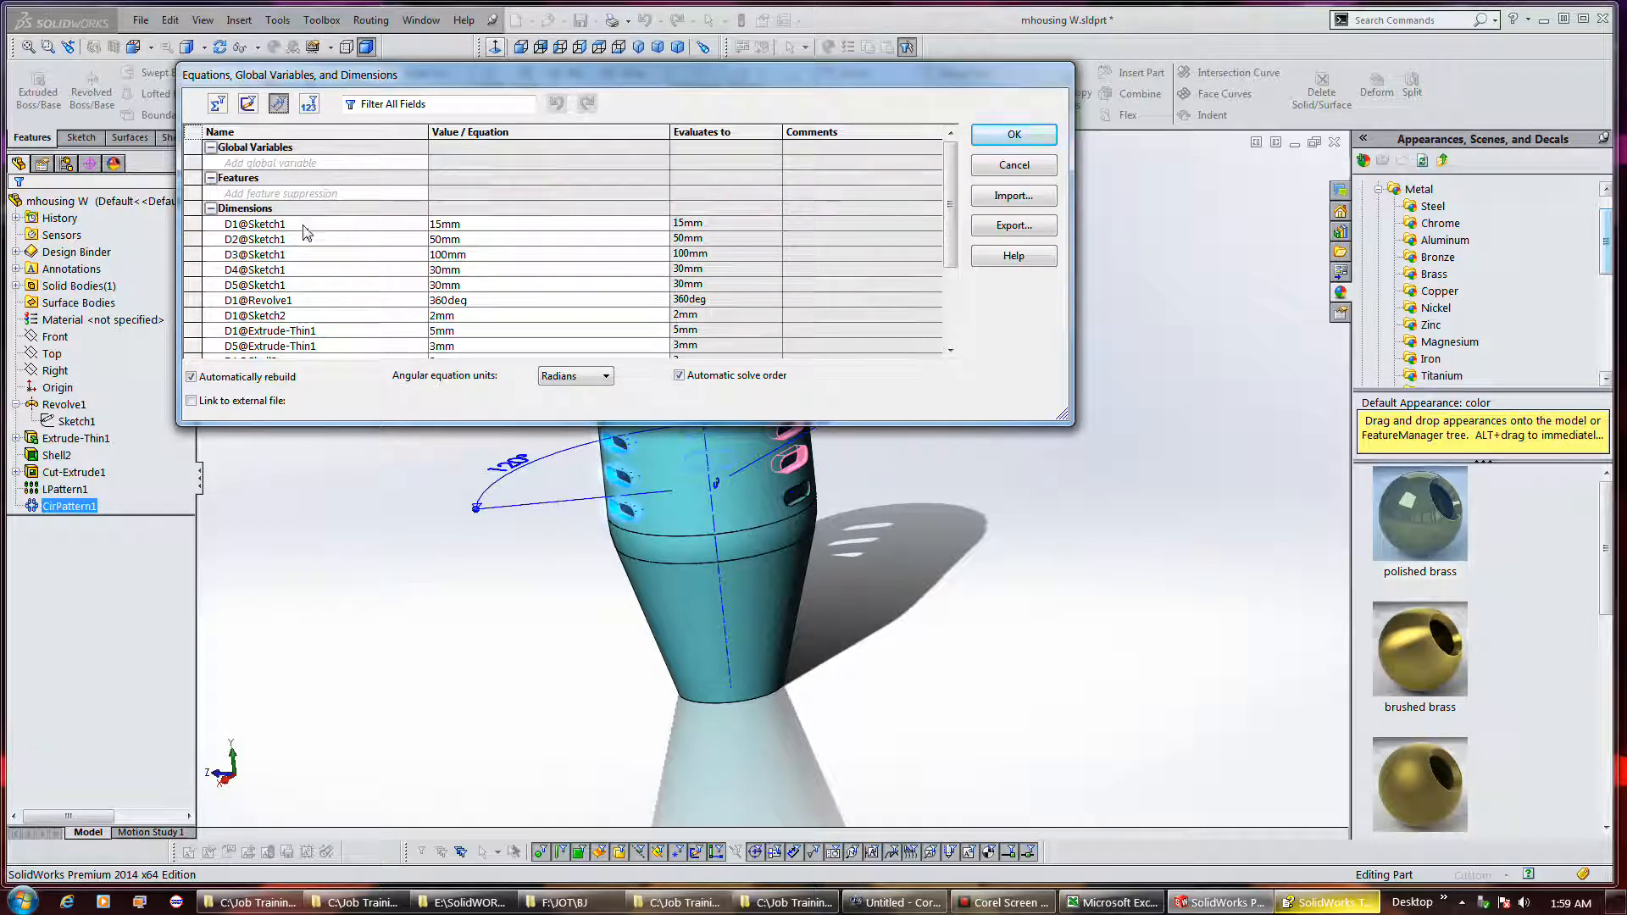
{"action": "left_click", "coordinate": [245, 109]}
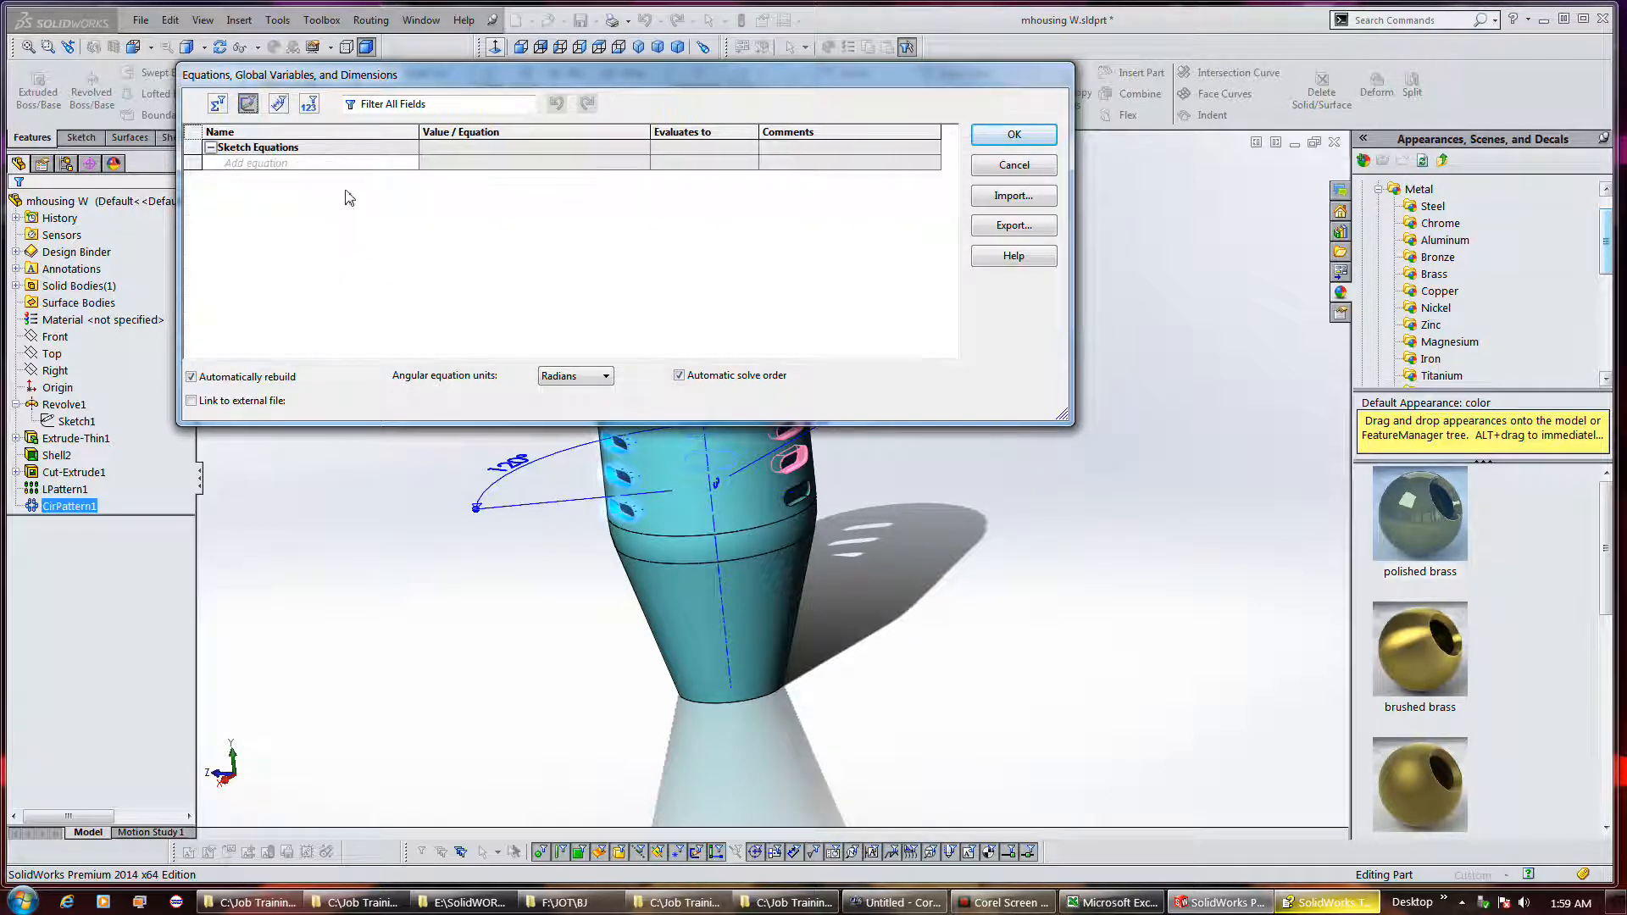
{"action": "left_click", "coordinate": [308, 103]}
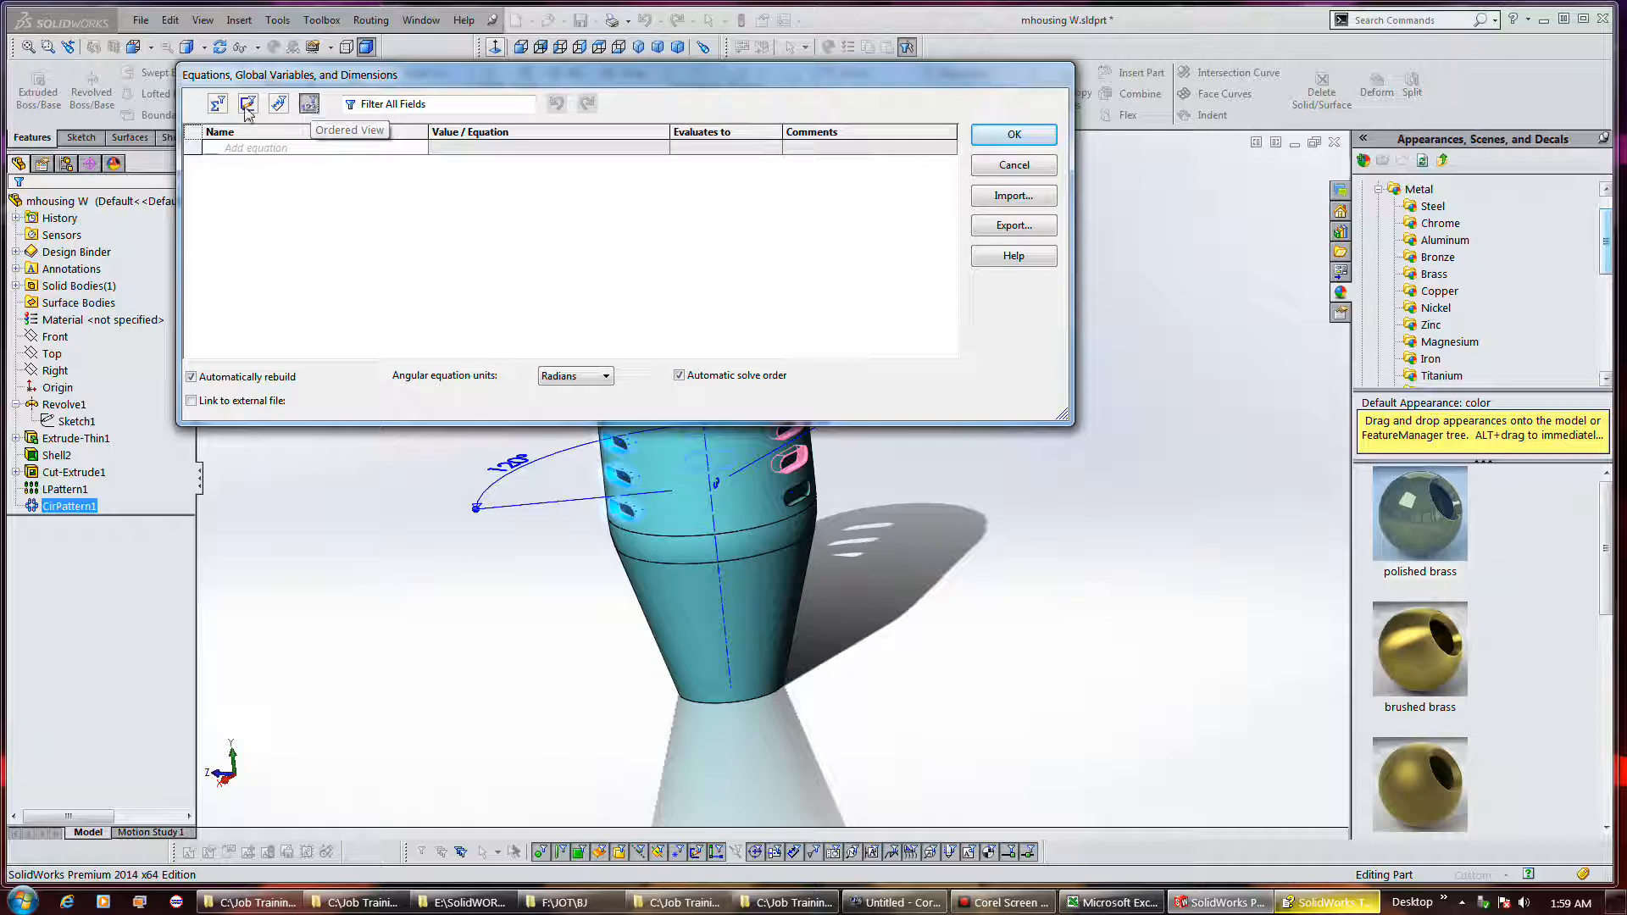
{"action": "left_click", "coordinate": [218, 103]}
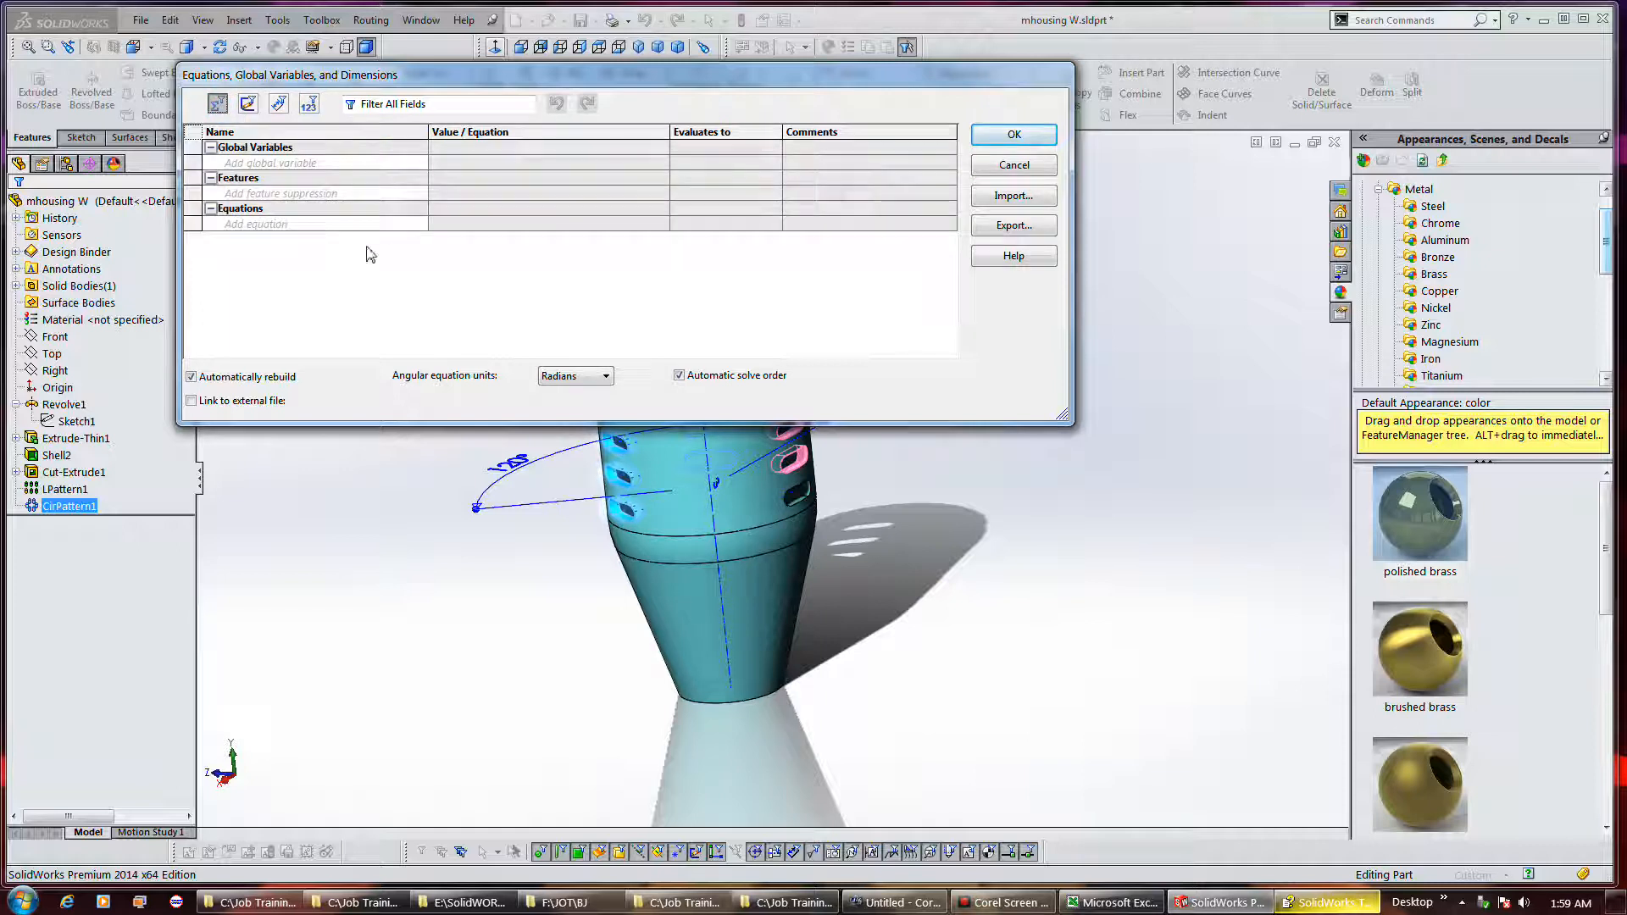
{"action": "left_click", "coordinate": [1014, 165]}
Add the equation "D2@CirPattern1" = 360 / "D1@CirPattern1" to drive the circular pattern's angular spacing by its instance count.
{"action": "left_click", "coordinate": [277, 20]}
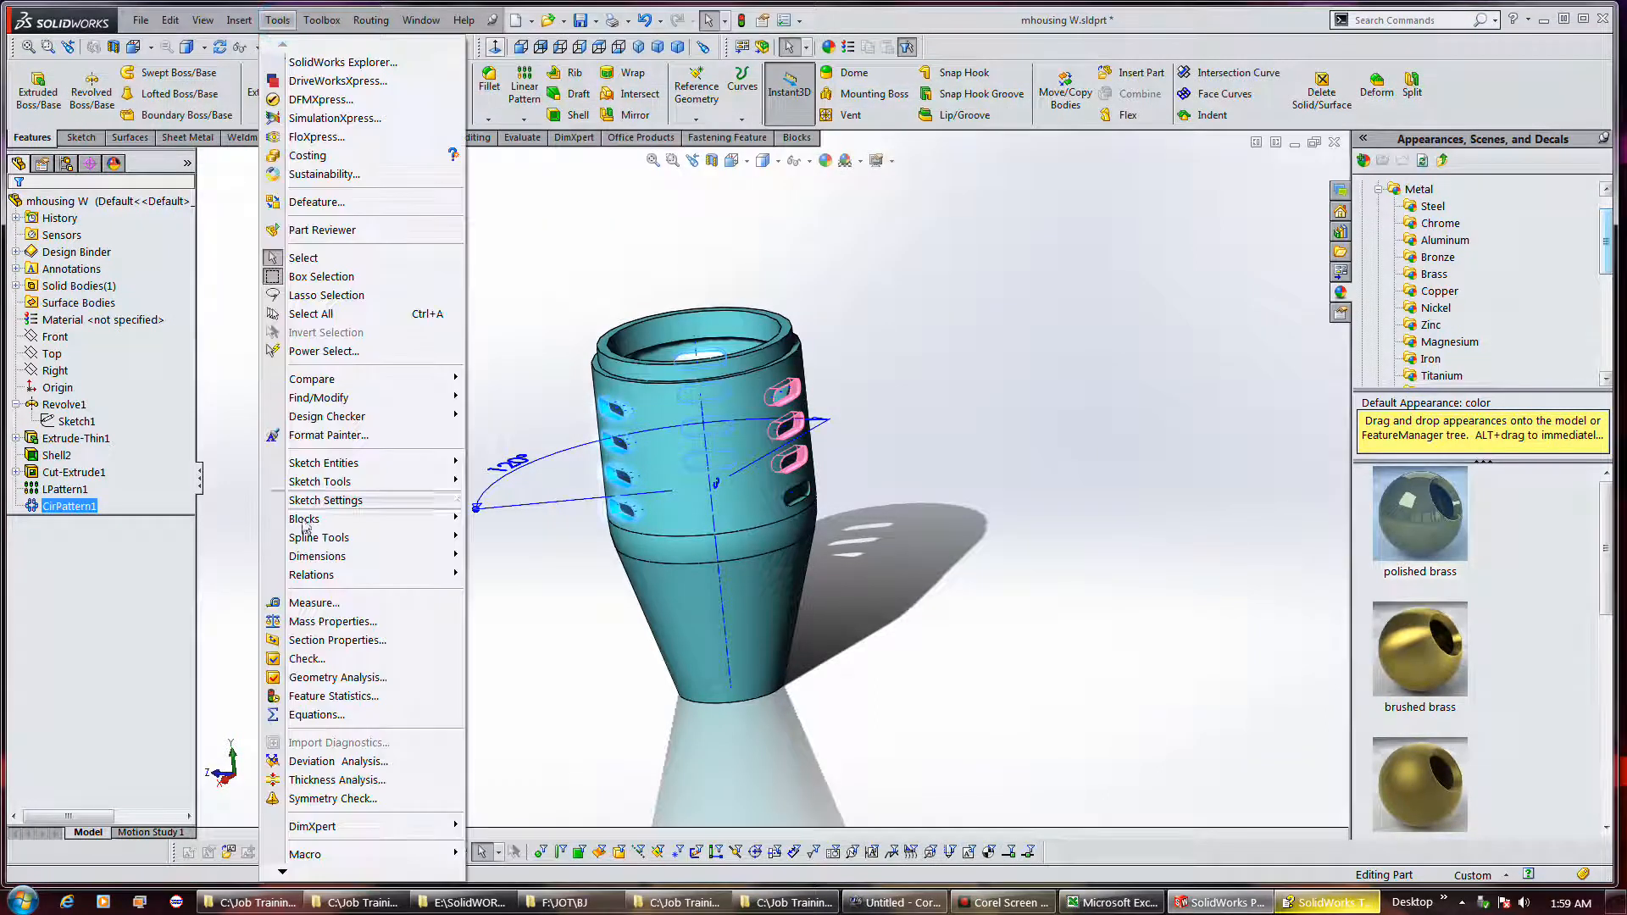
{"action": "left_click", "coordinate": [332, 714]}
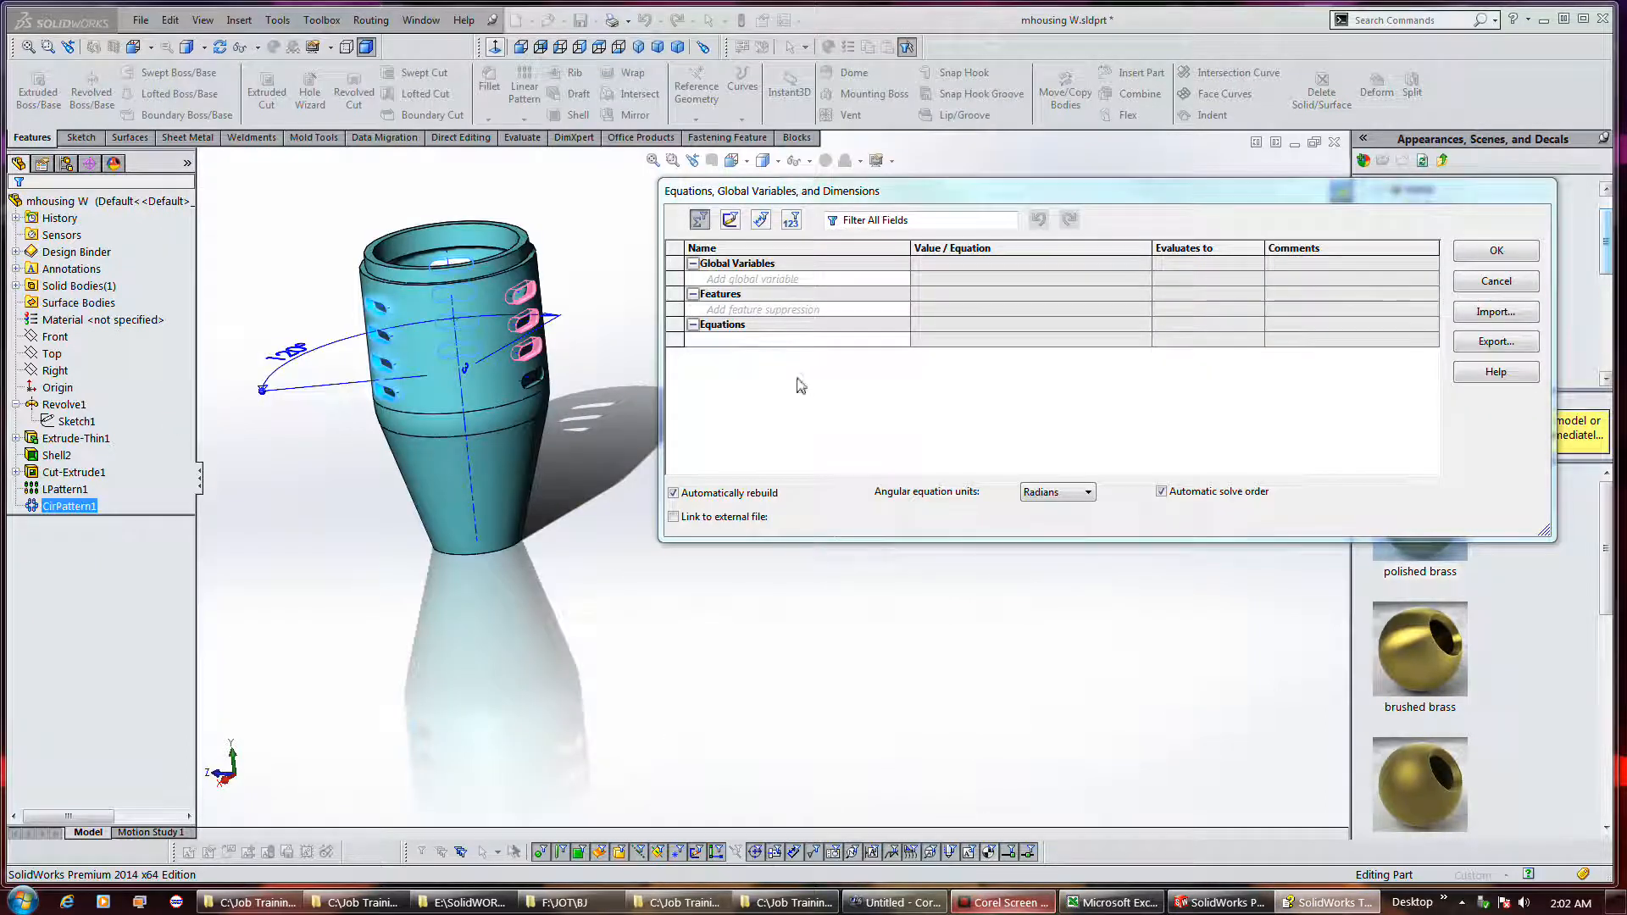
{"action": "left_click", "coordinate": [297, 360]}
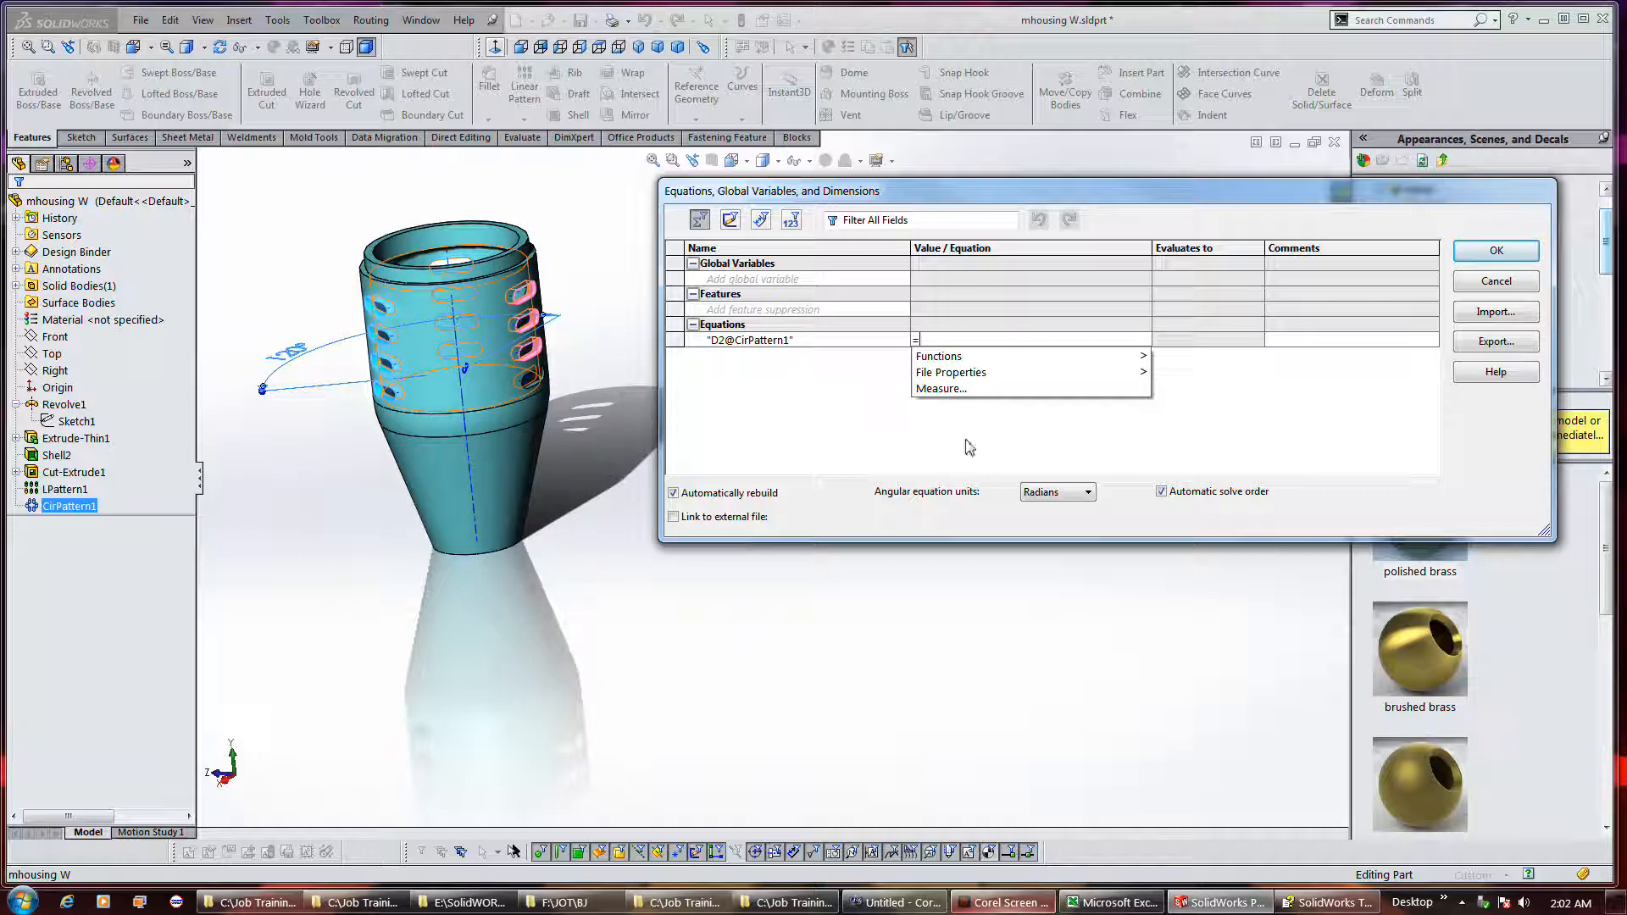
{"action": "mouse_move", "coordinate": [975, 373]}
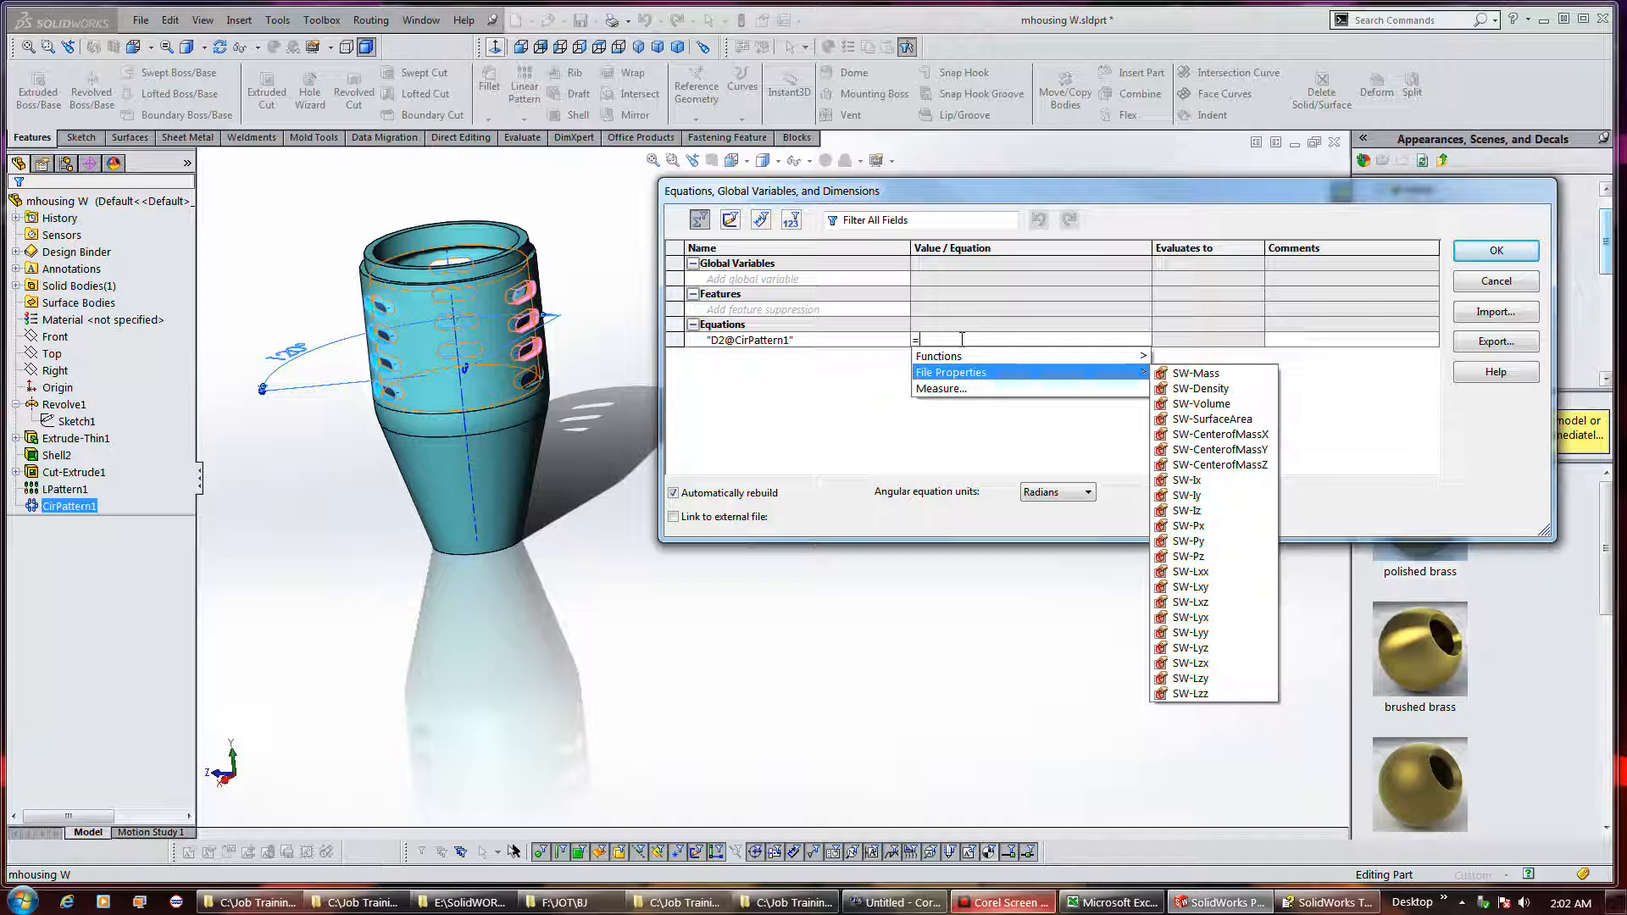
{"action": "type", "text": "360/"}
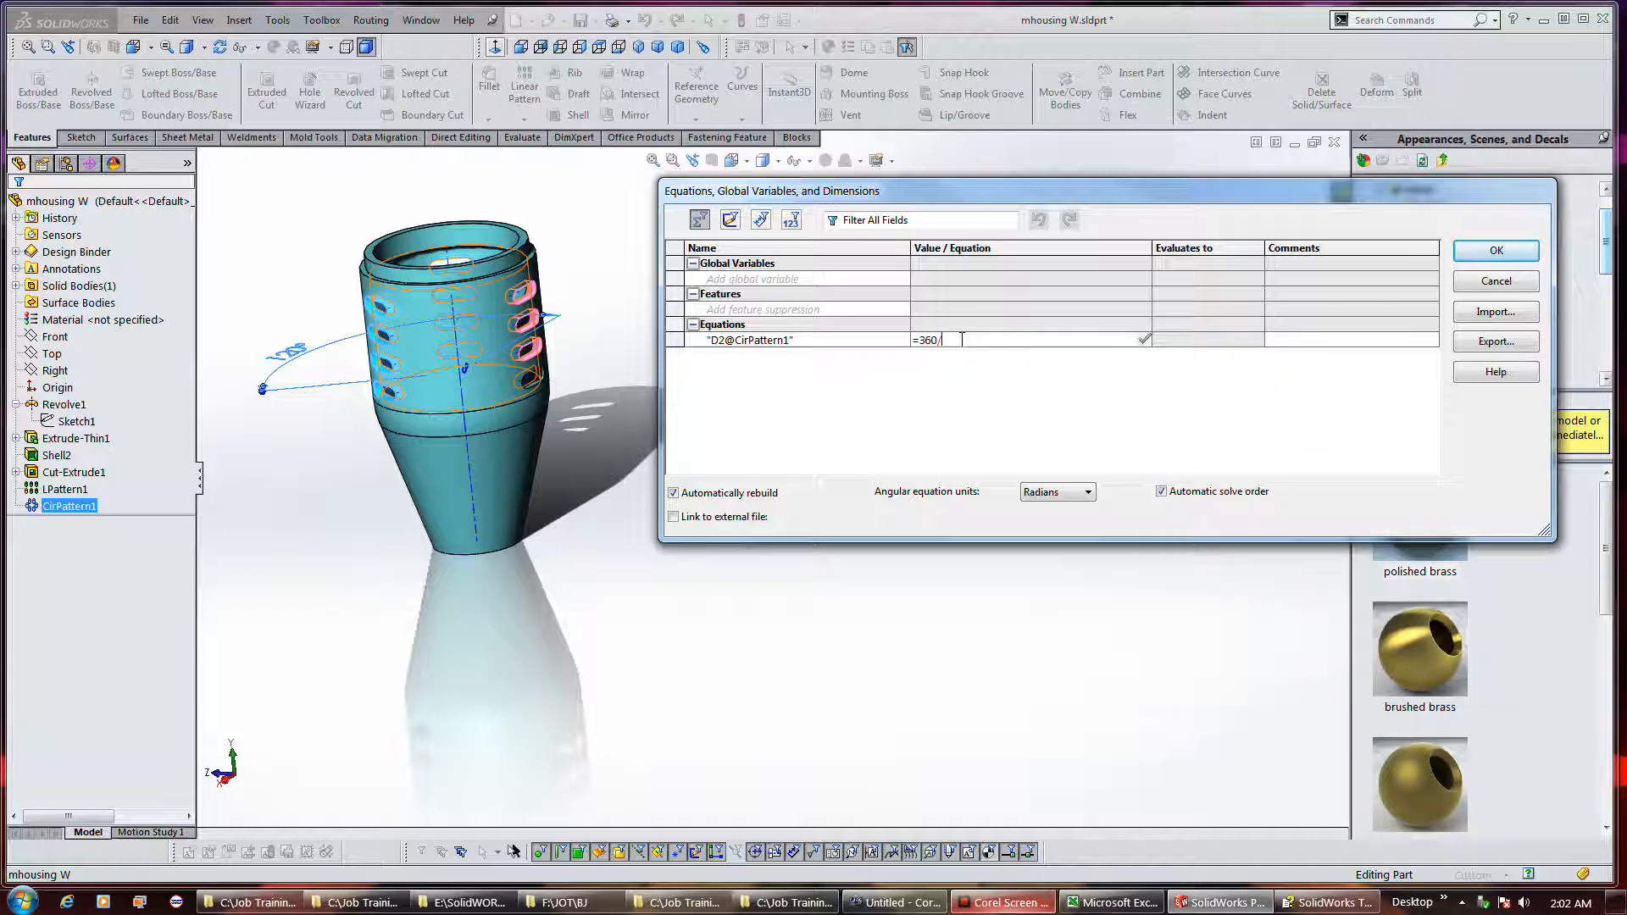
{"action": "left_click", "coordinate": [543, 388]}
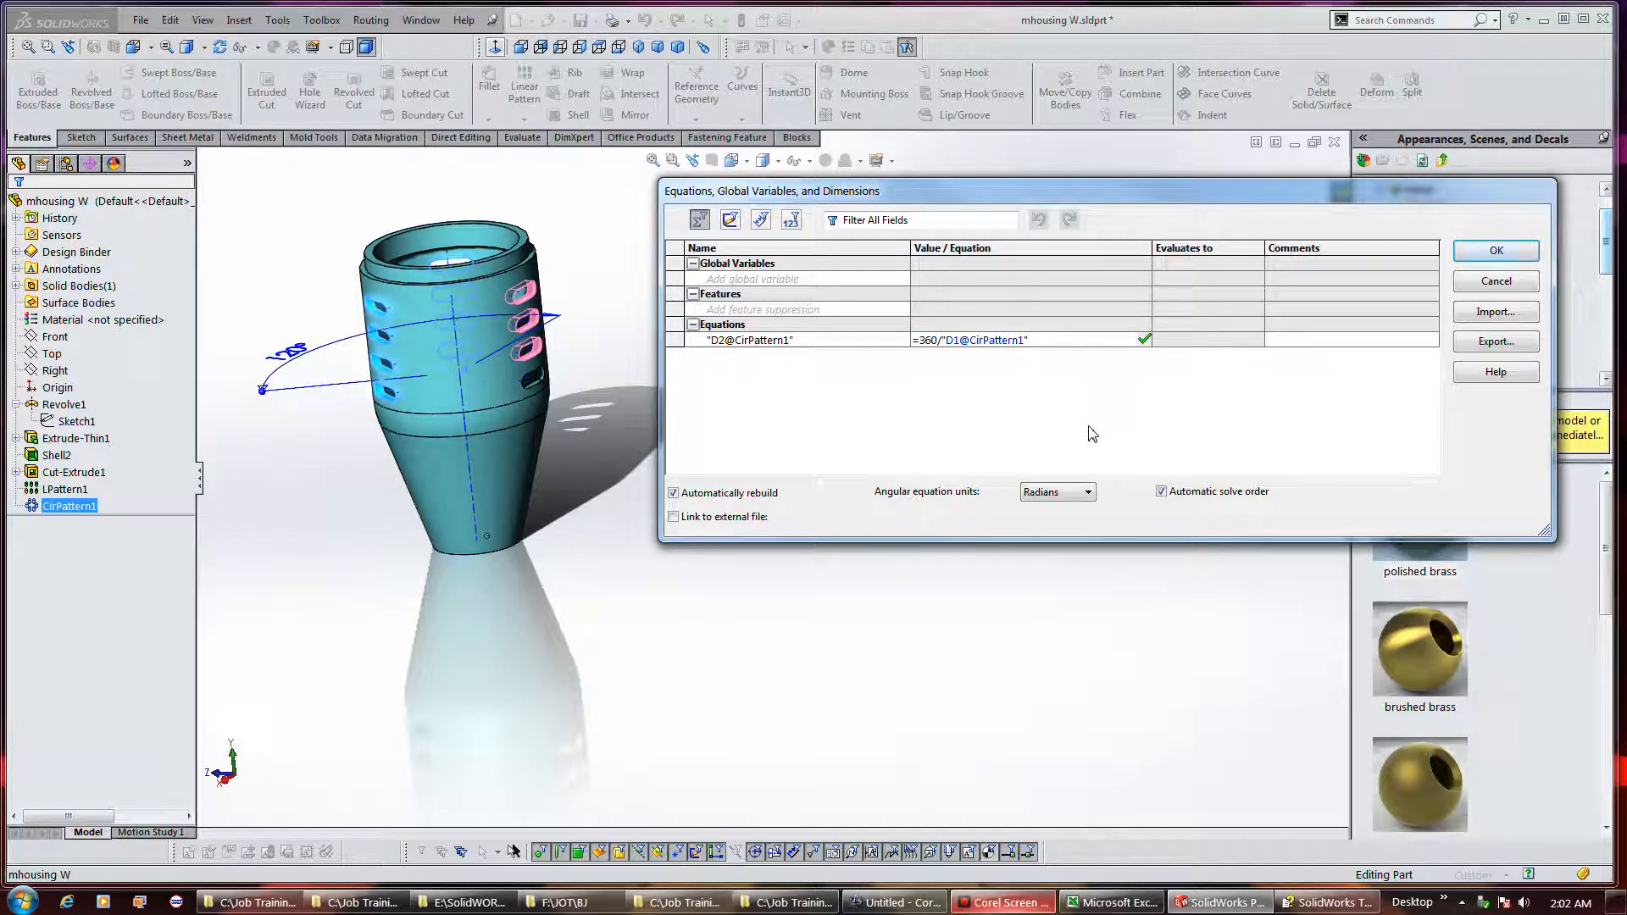
{"action": "left_click", "coordinate": [1144, 339]}
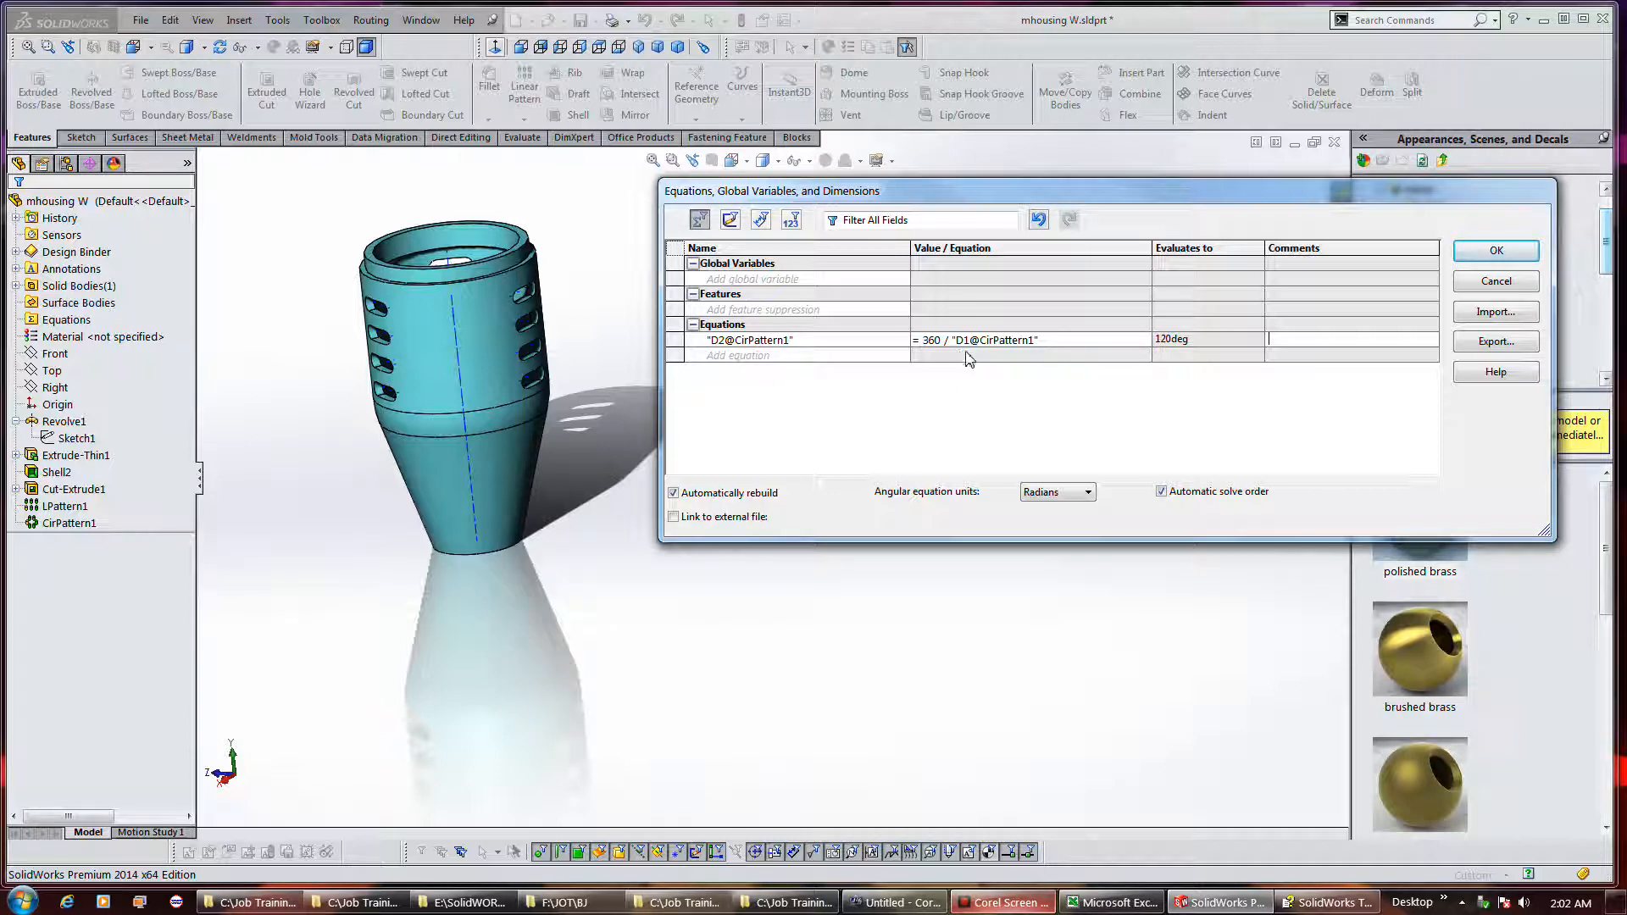
{"action": "left_click", "coordinate": [1500, 250]}
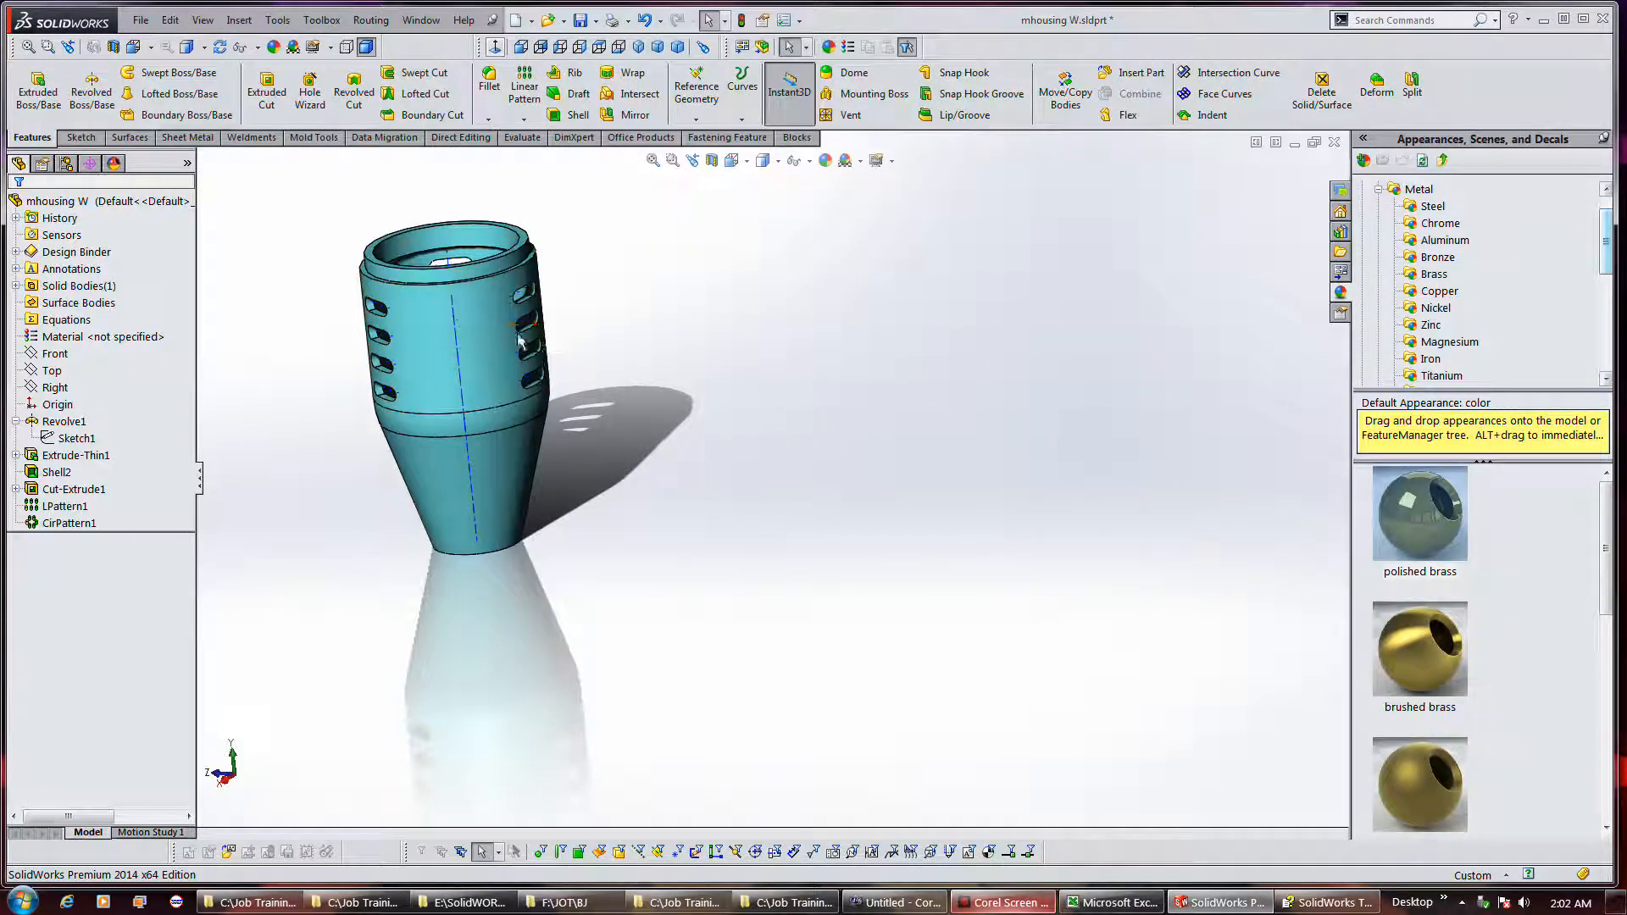
Examine the circular pattern's equation-driven spacing and its instance count in the feature settings, then close them without changes.
{"action": "left_click", "coordinate": [97, 524]}
{"action": "left_click", "coordinate": [33, 322]}
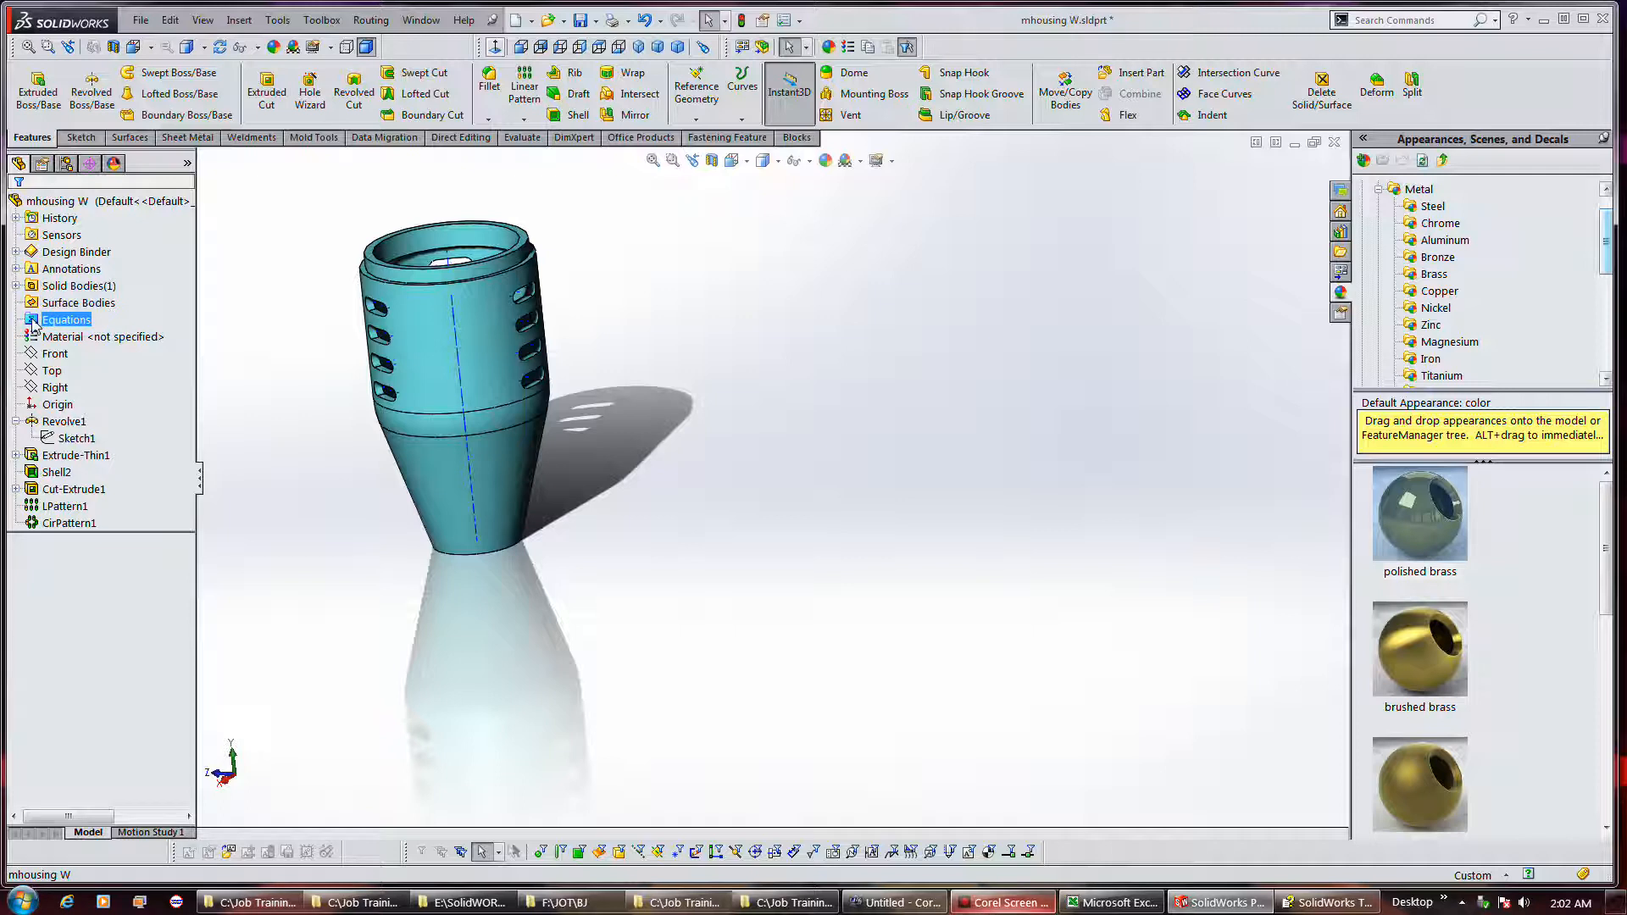
{"action": "right_click", "coordinate": [59, 526]}
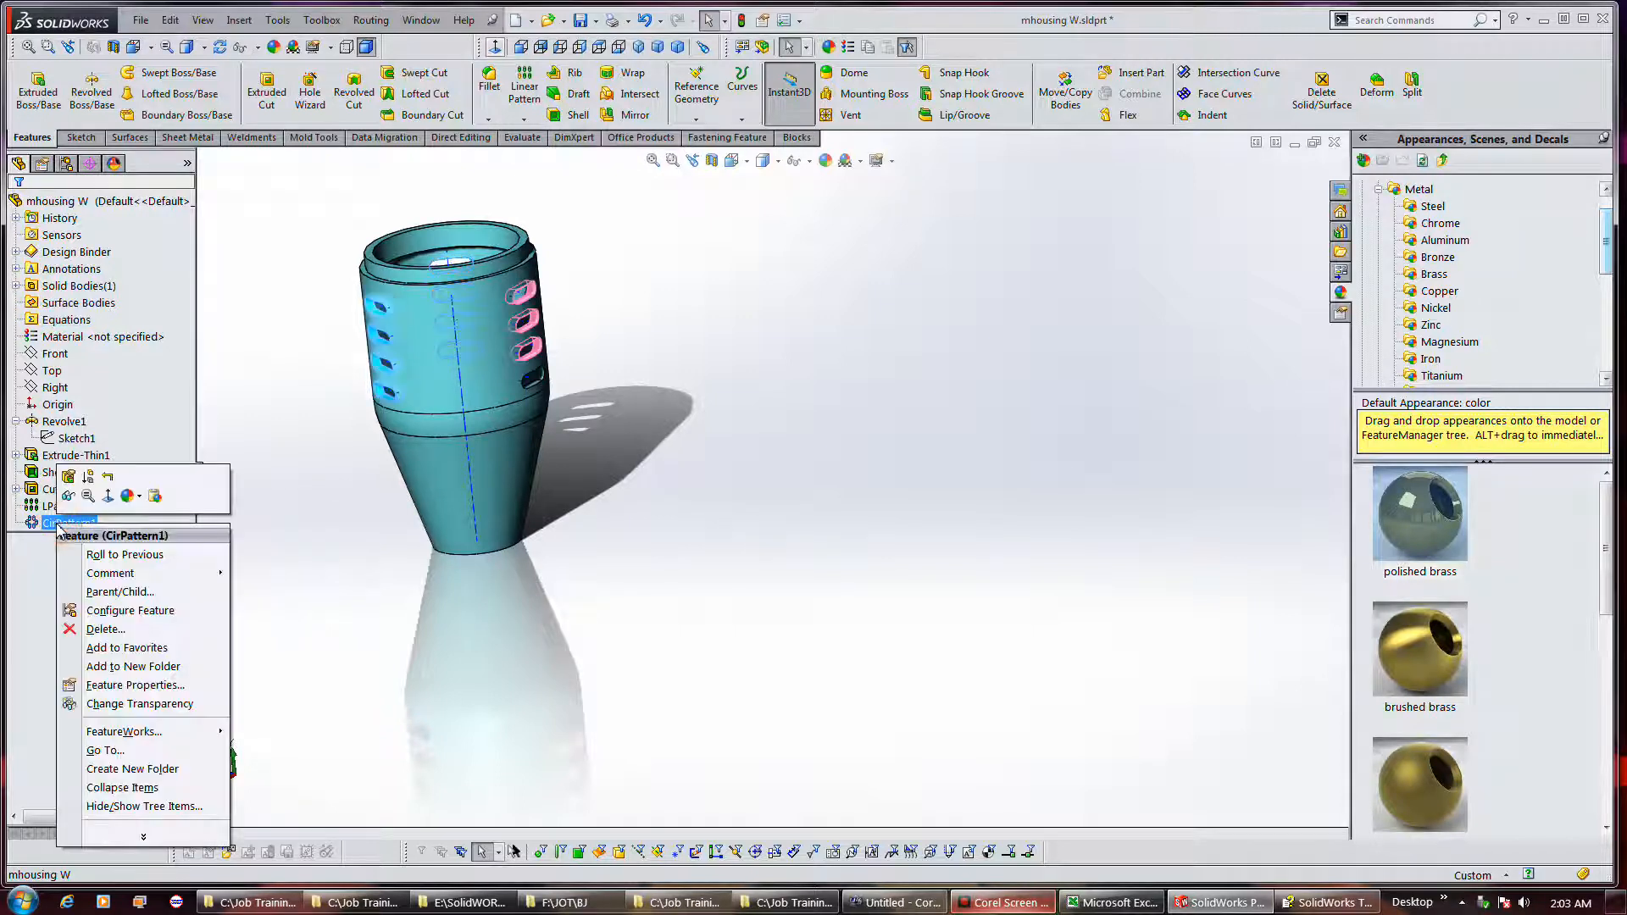
{"action": "left_click", "coordinate": [68, 476]}
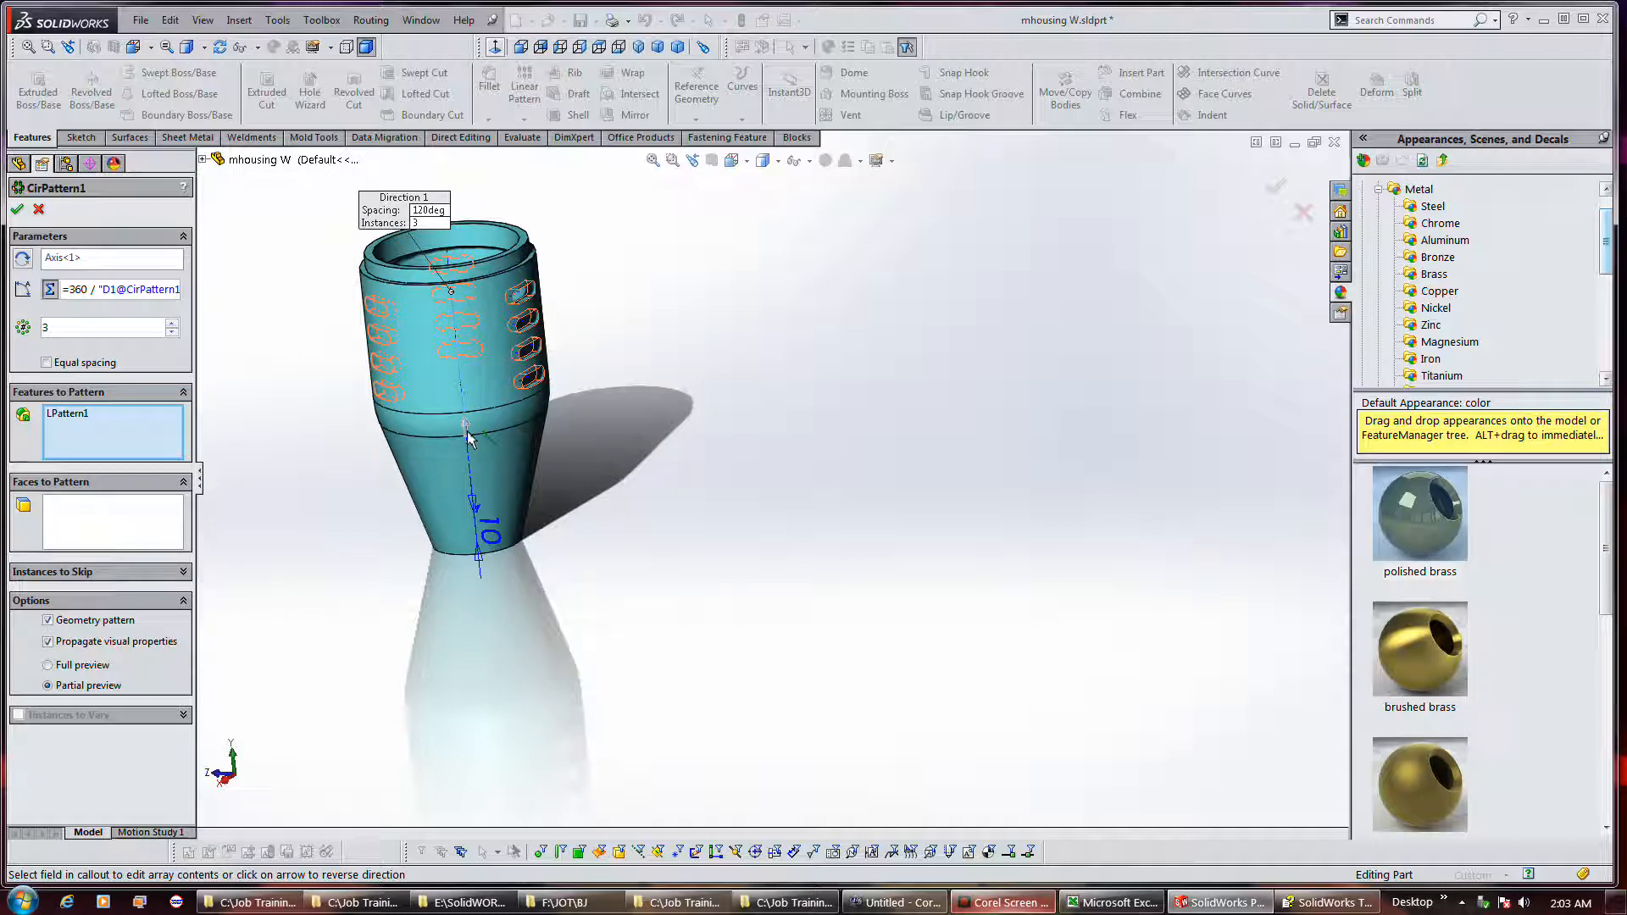
{"action": "left_click", "coordinate": [18, 211]}
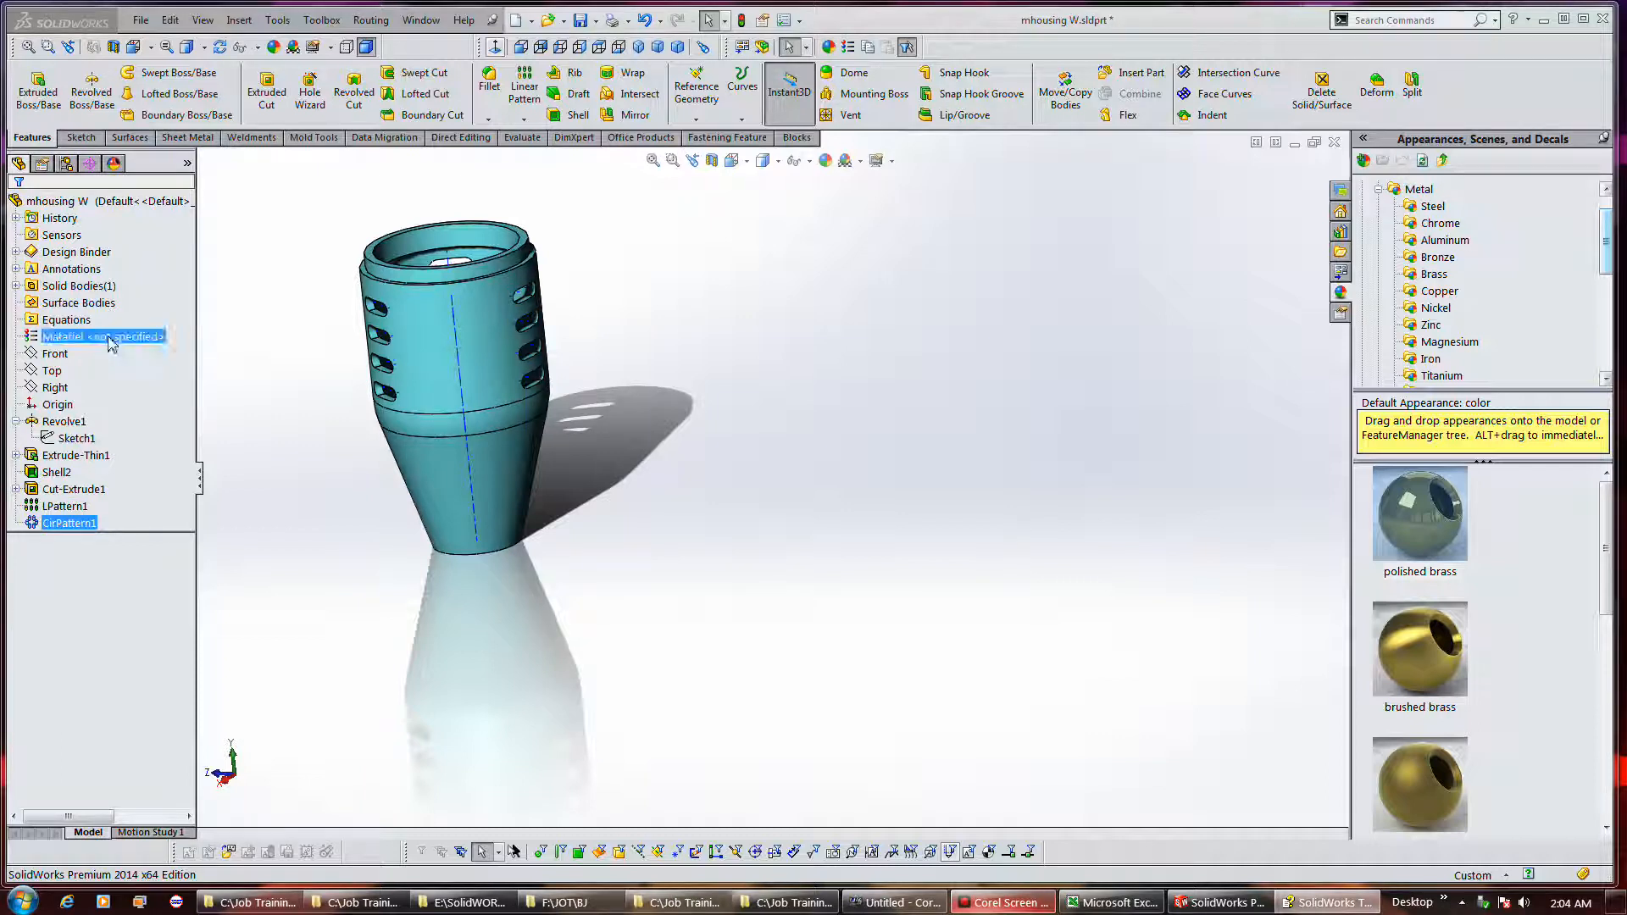
Set the circular pattern's instance count to 4 through its dimension on the model and inspect the slots.
{"action": "double_click", "coordinate": [68, 522]}
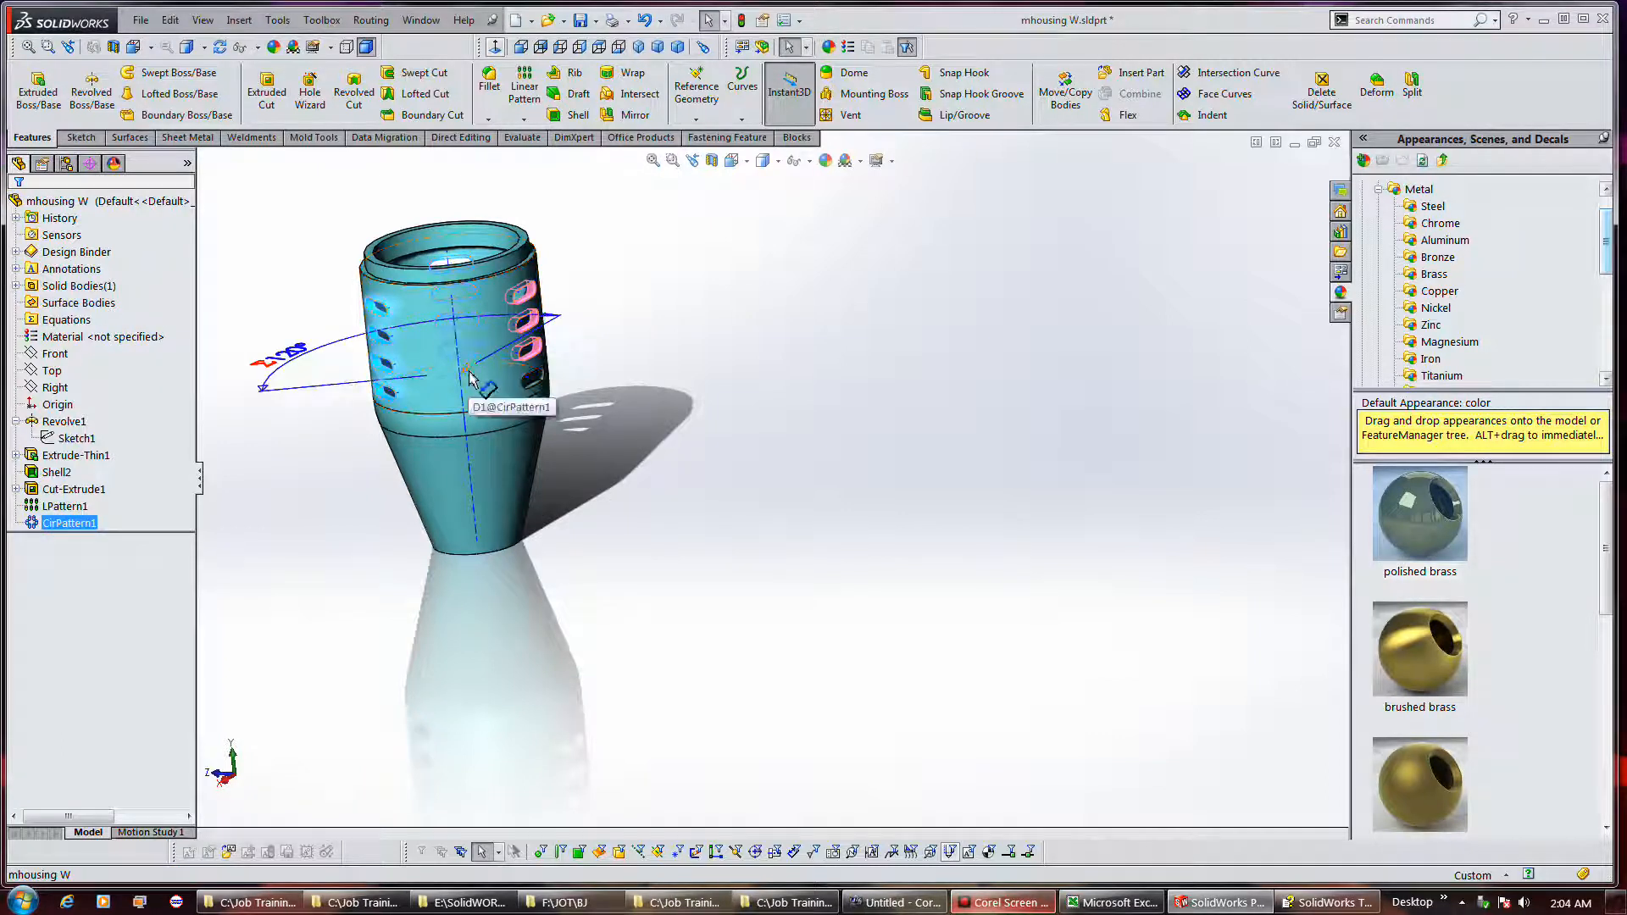
{"action": "middle_click_drag", "start_coordinate": [471, 378], "coordinate": [497, 378]}
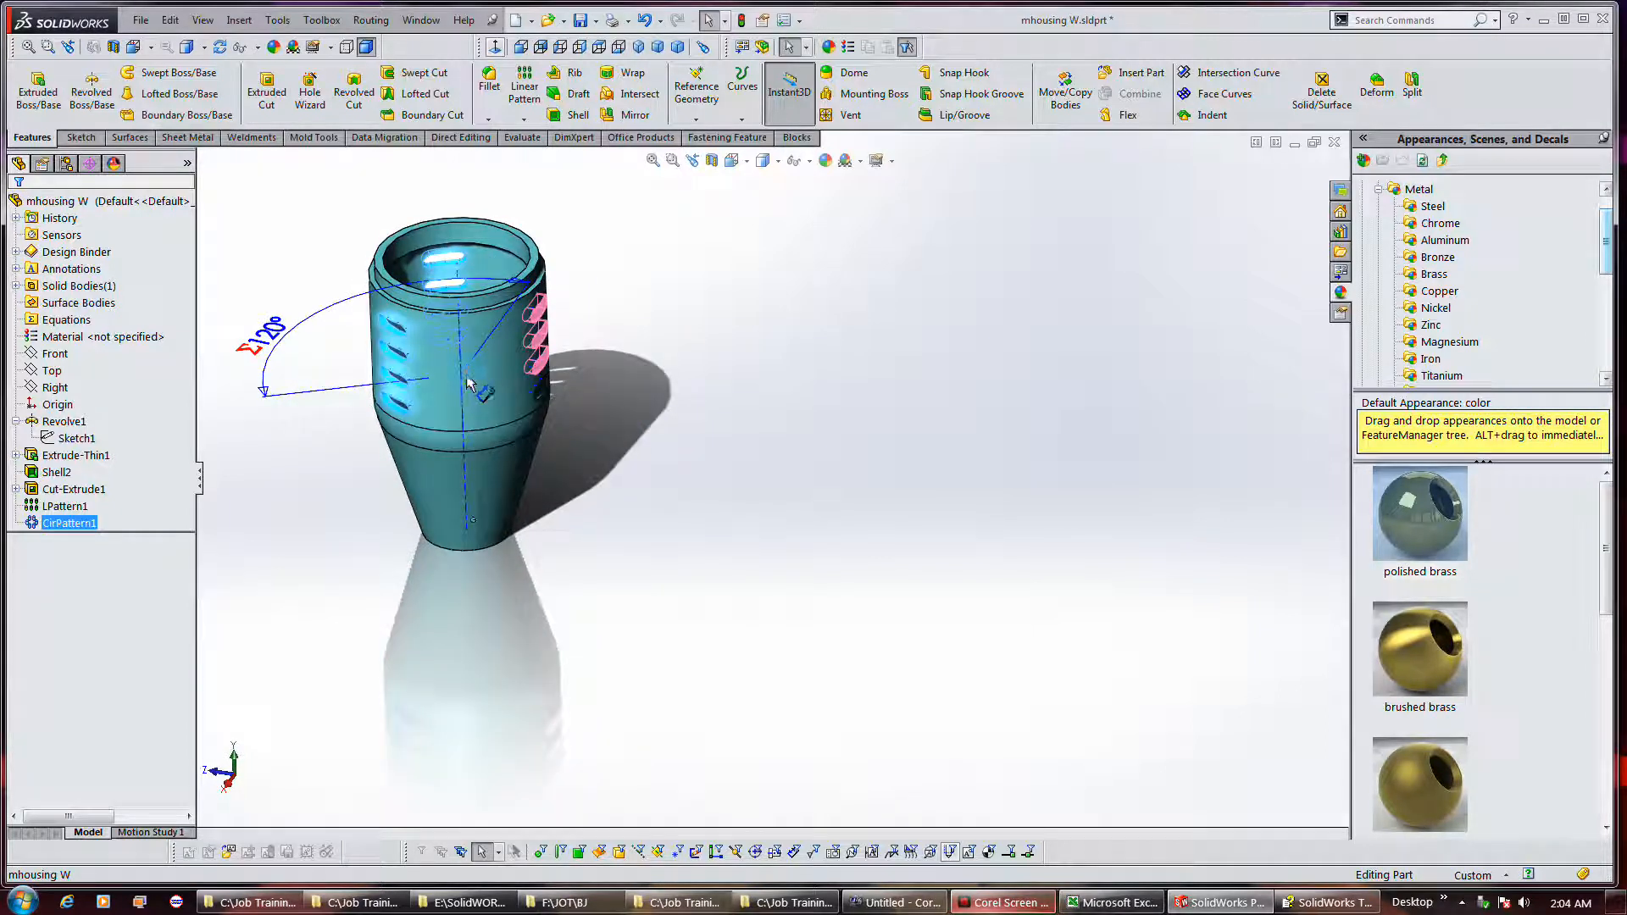
{"action": "double_click", "coordinate": [506, 413]}
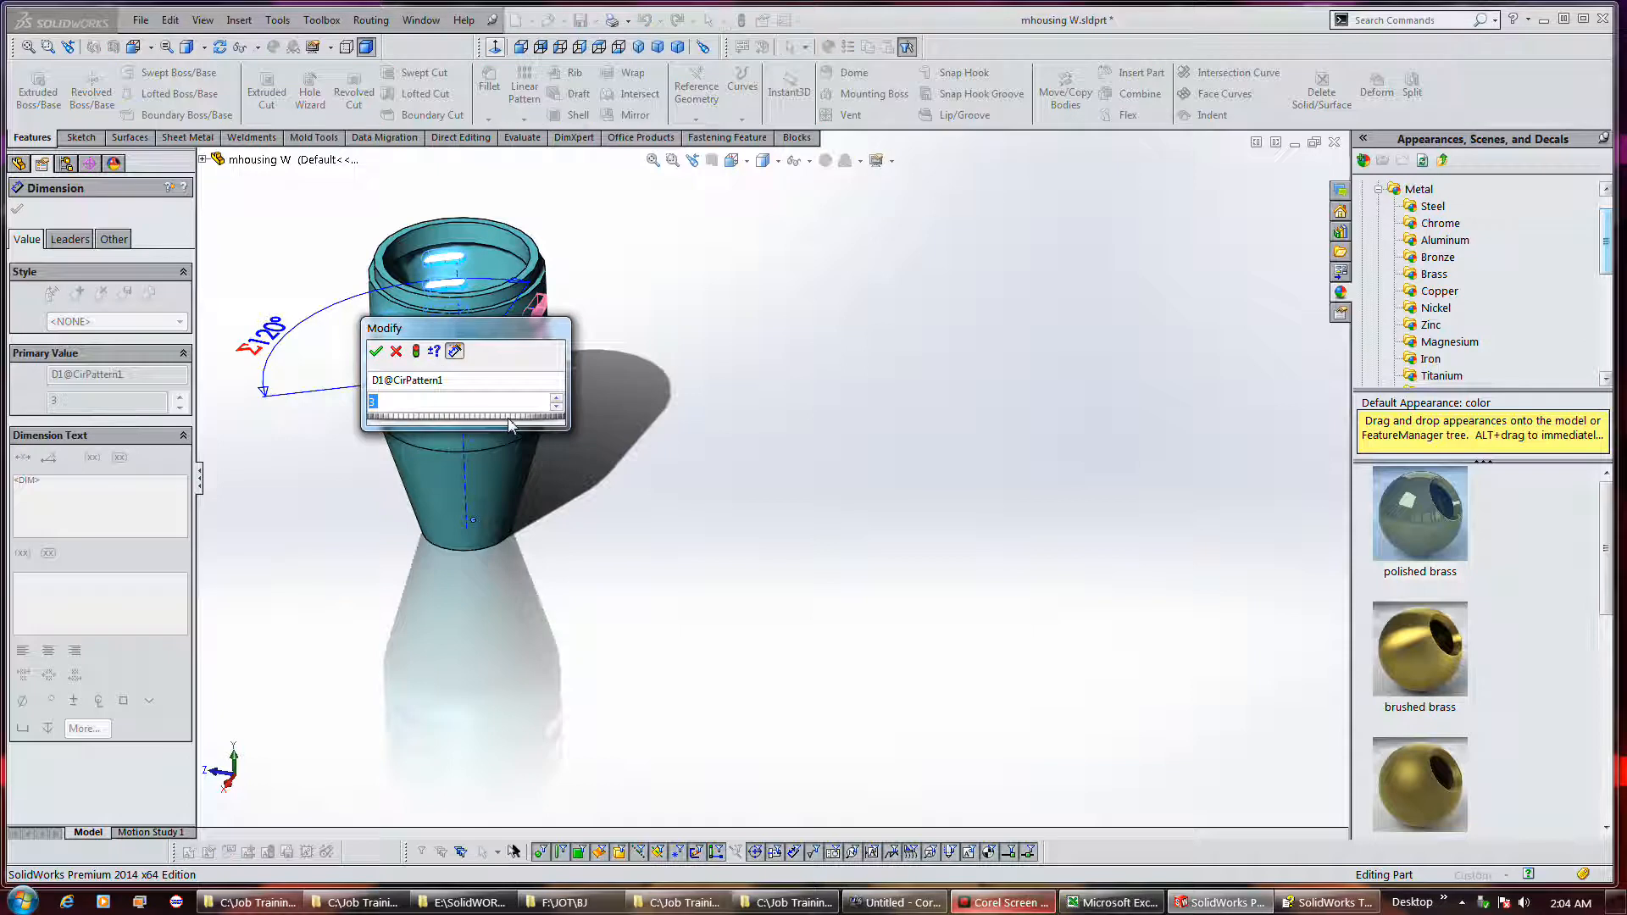
{"action": "type", "text": "4"}
{"action": "key", "text": "Return"}
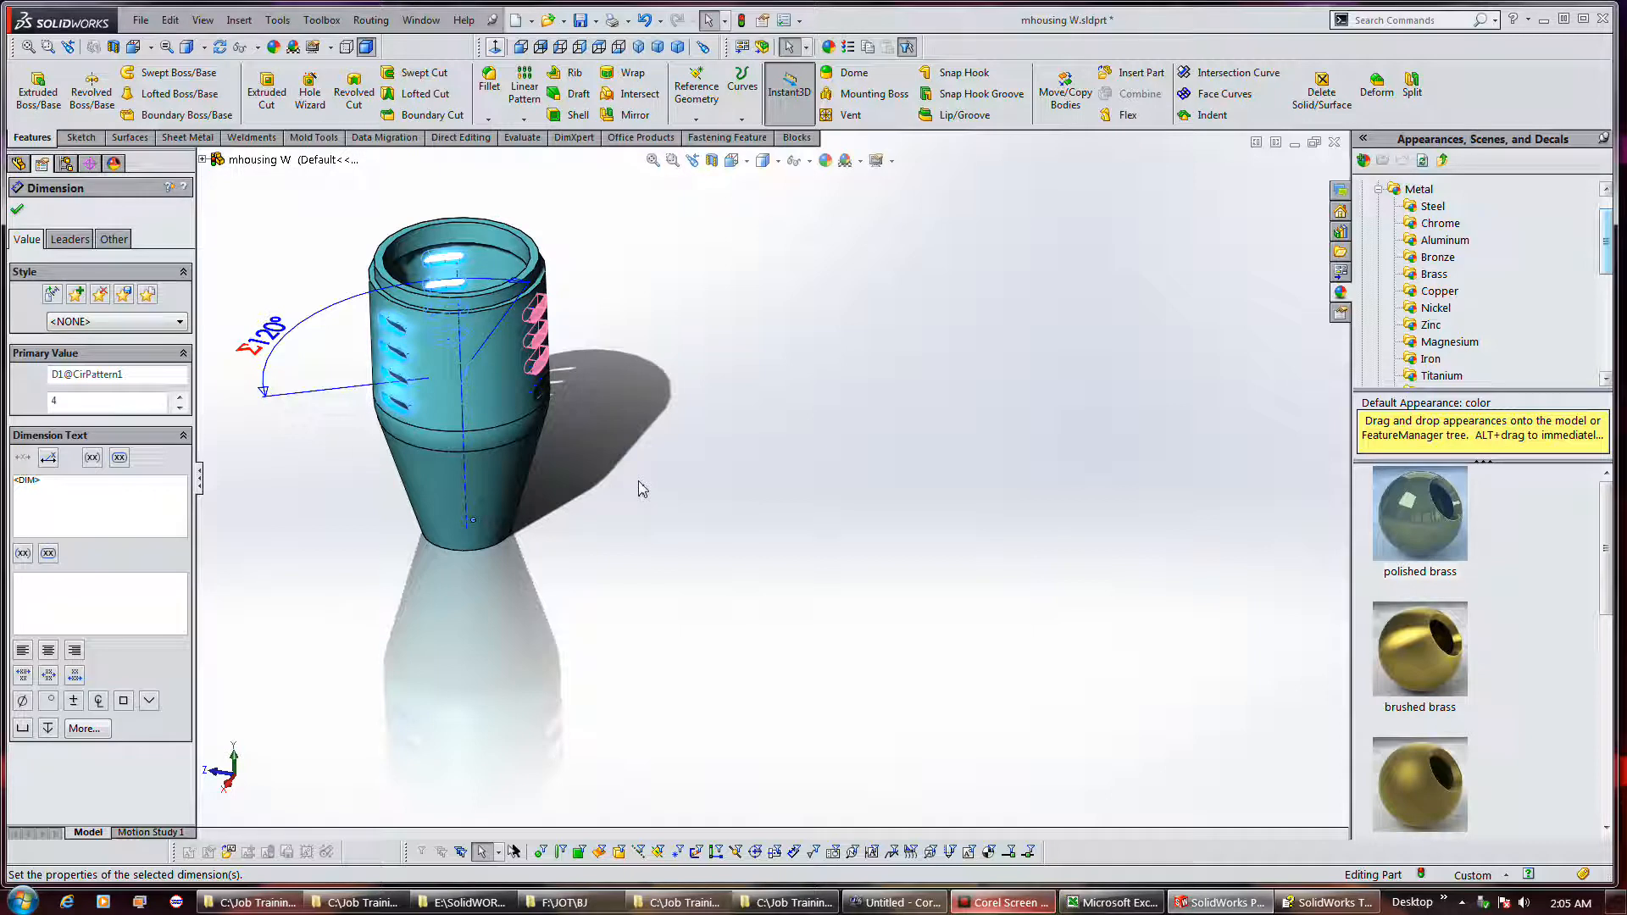
{"action": "mouse_move", "coordinate": [688, 431]}
{"action": "middle_mouse_down"}
{"action": "mouse_move", "coordinate": [632, 443]}
{"action": "mouse_move", "coordinate": [677, 414]}
{"action": "middle_mouse_up"}
{"action": "key", "text": "Escape"}
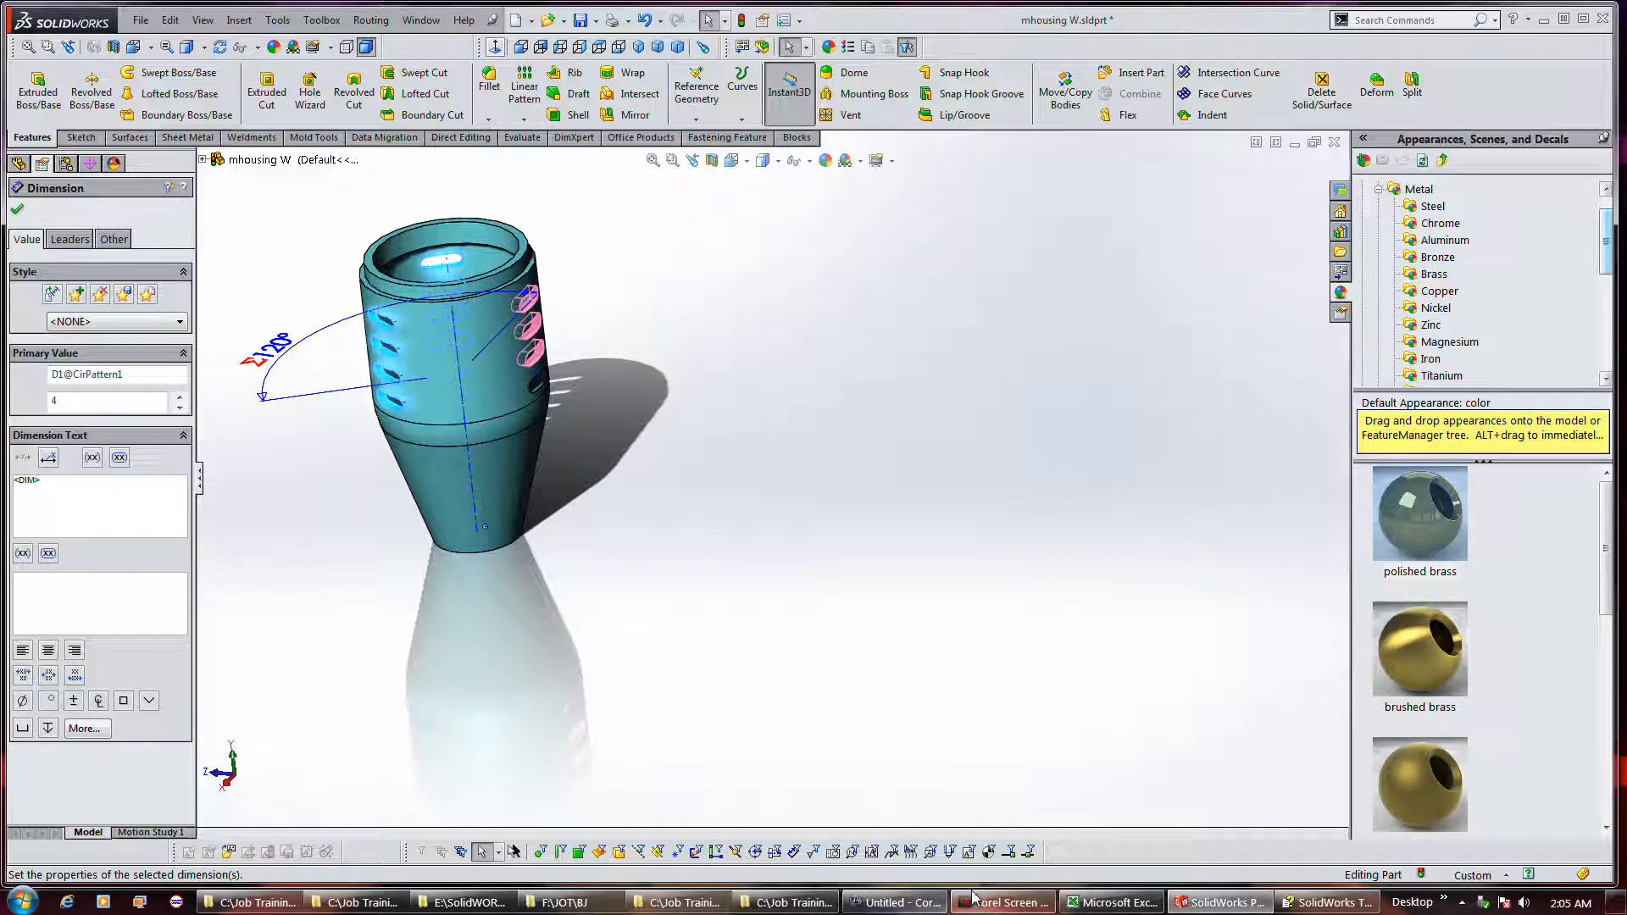
{"action": "left_click", "coordinate": [17, 210]}
{"action": "mouse_move", "coordinate": [625, 423]}
{"action": "middle_mouse_down"}
{"action": "mouse_move", "coordinate": [639, 483]}
{"action": "mouse_move", "coordinate": [628, 378]}
{"action": "mouse_move", "coordinate": [654, 379]}
{"action": "mouse_move", "coordinate": [638, 398]}
{"action": "middle_mouse_up"}
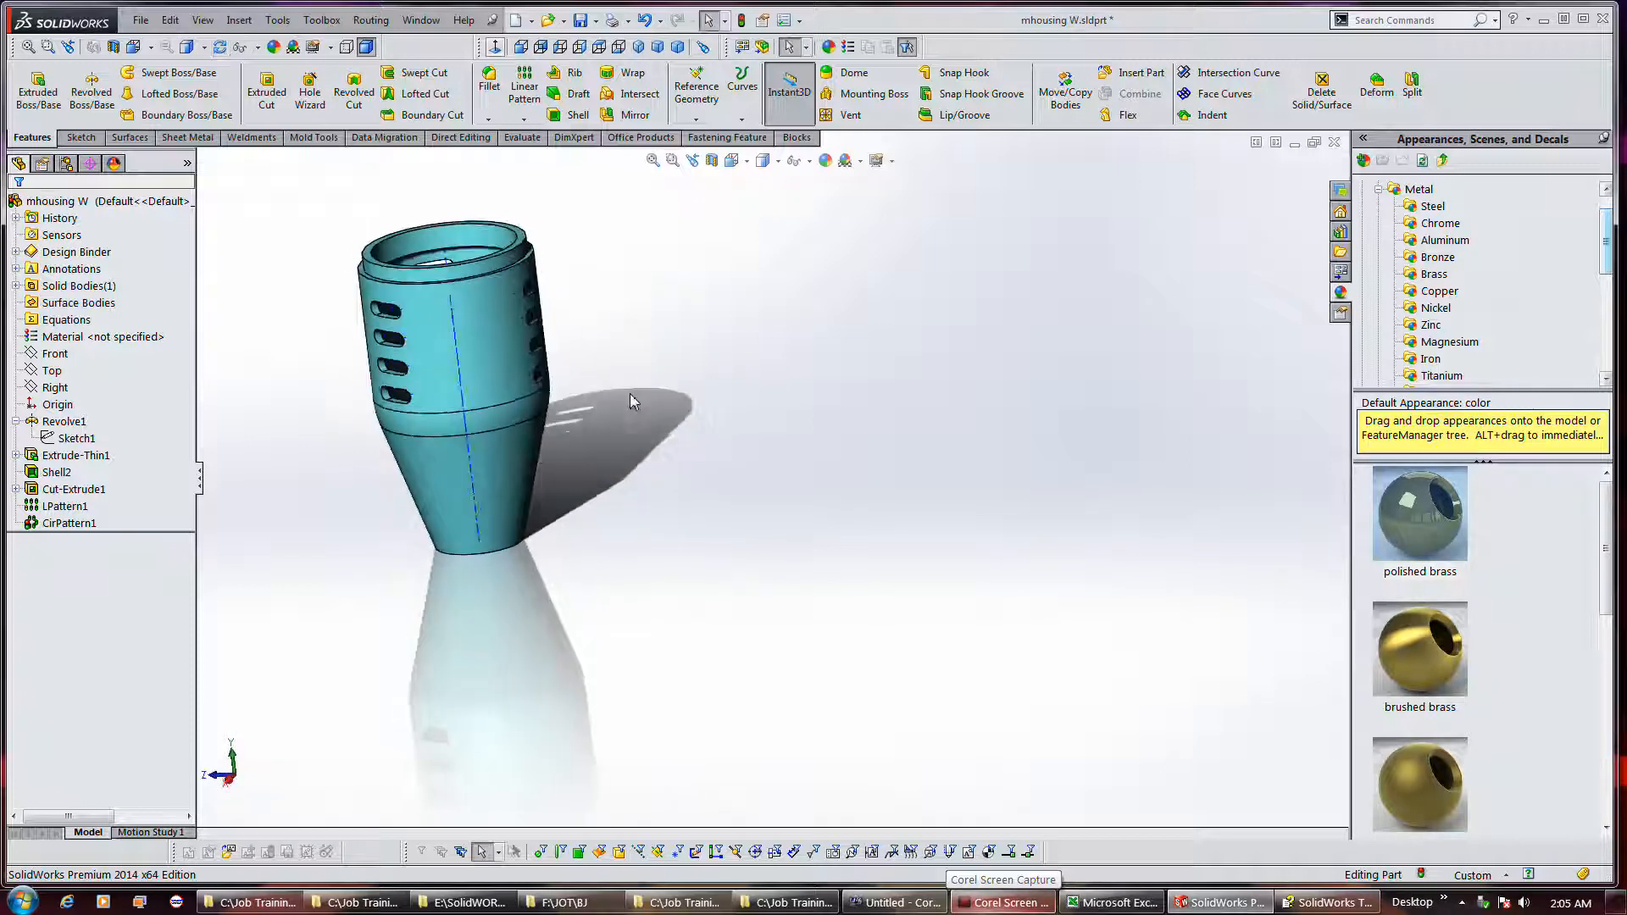
Set the circular pattern's instance count to 3 and inspect the slots around the housing.
{"action": "left_click", "coordinate": [72, 523]}
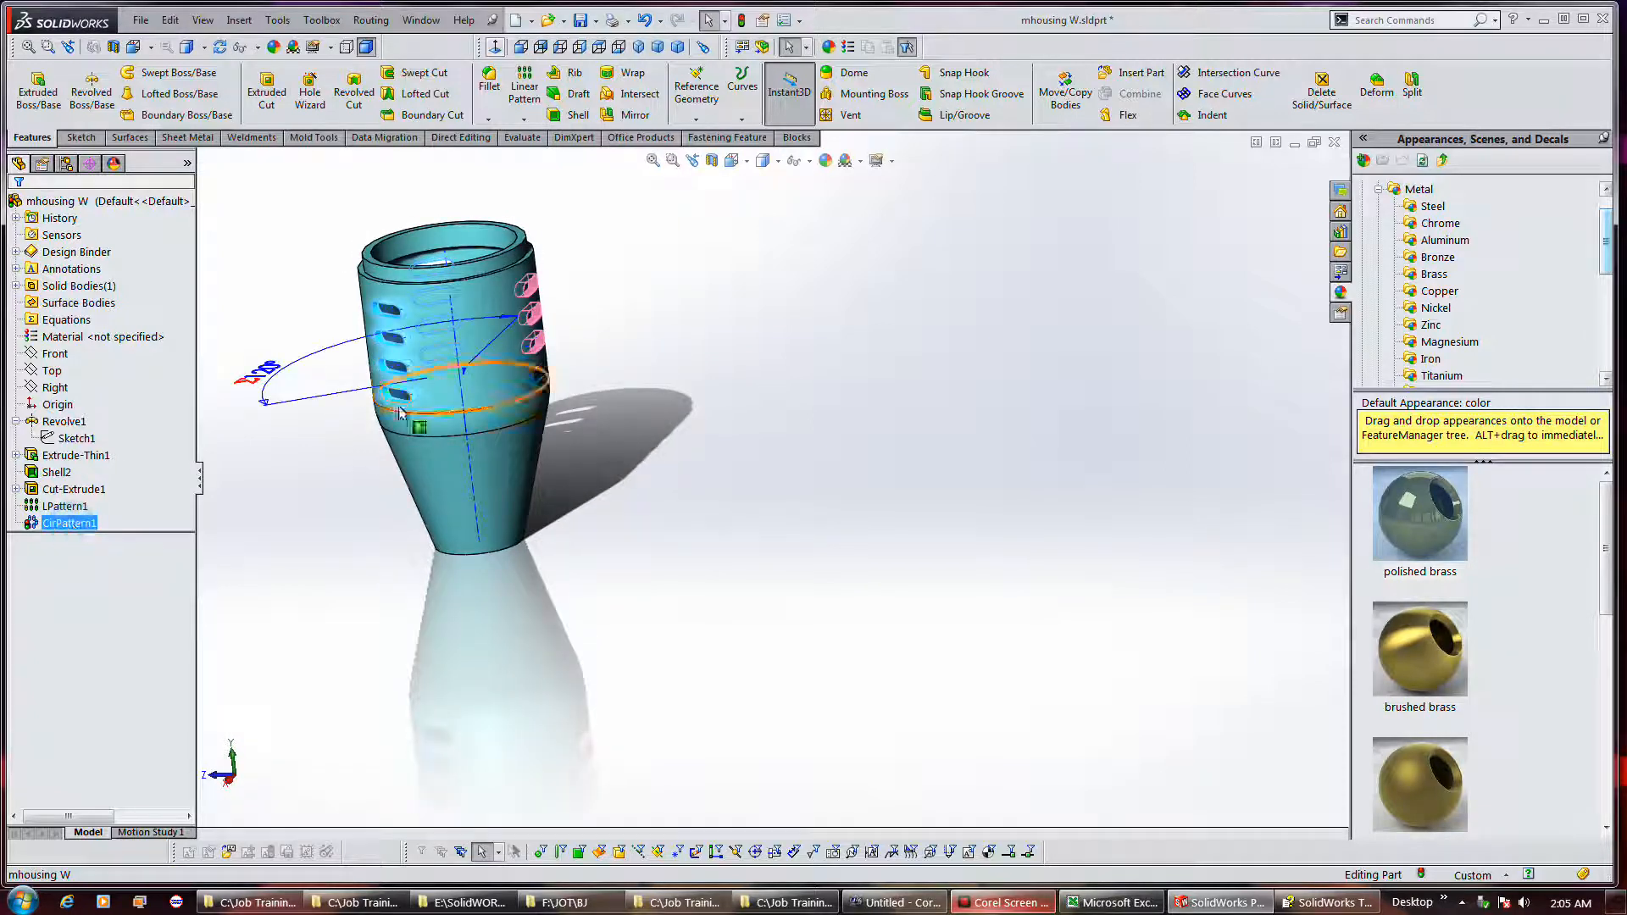
{"action": "mouse_move", "coordinate": [543, 402]}
{"action": "middle_mouse_down"}
{"action": "mouse_move", "coordinate": [562, 417]}
{"action": "mouse_move", "coordinate": [542, 402]}
{"action": "middle_mouse_up"}
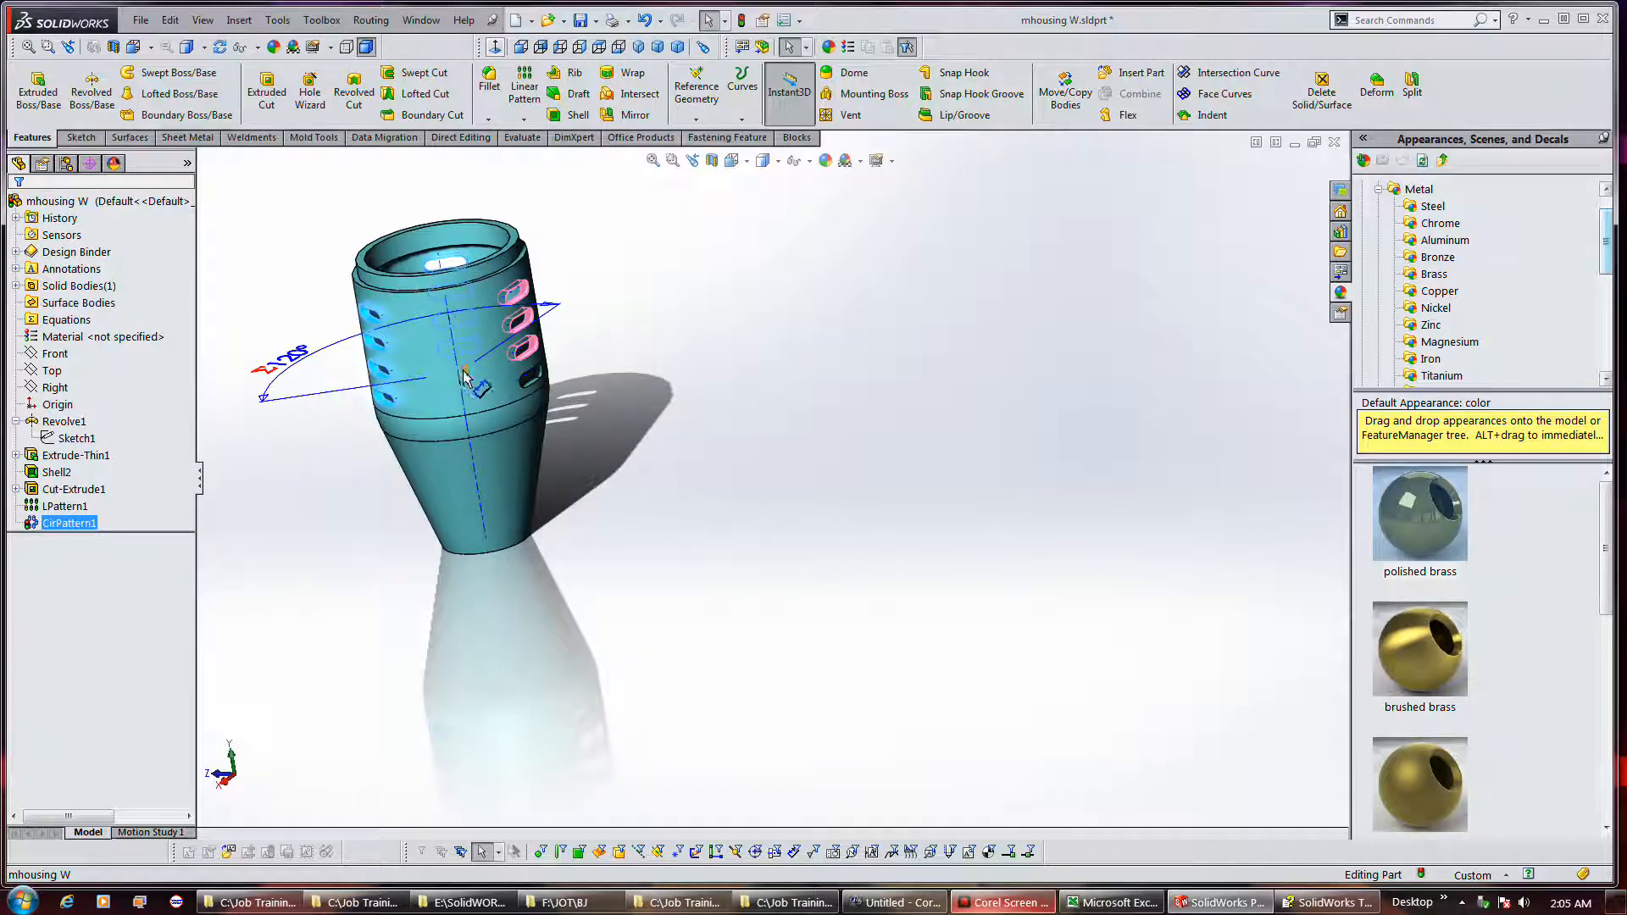
{"action": "scroll", "coordinate": [479, 379], "scroll_direction": "down", "scroll_amount": 3}
{"action": "middle_click_drag", "start_coordinate": [479, 378], "coordinate": [551, 416], "text": "ctrl"}
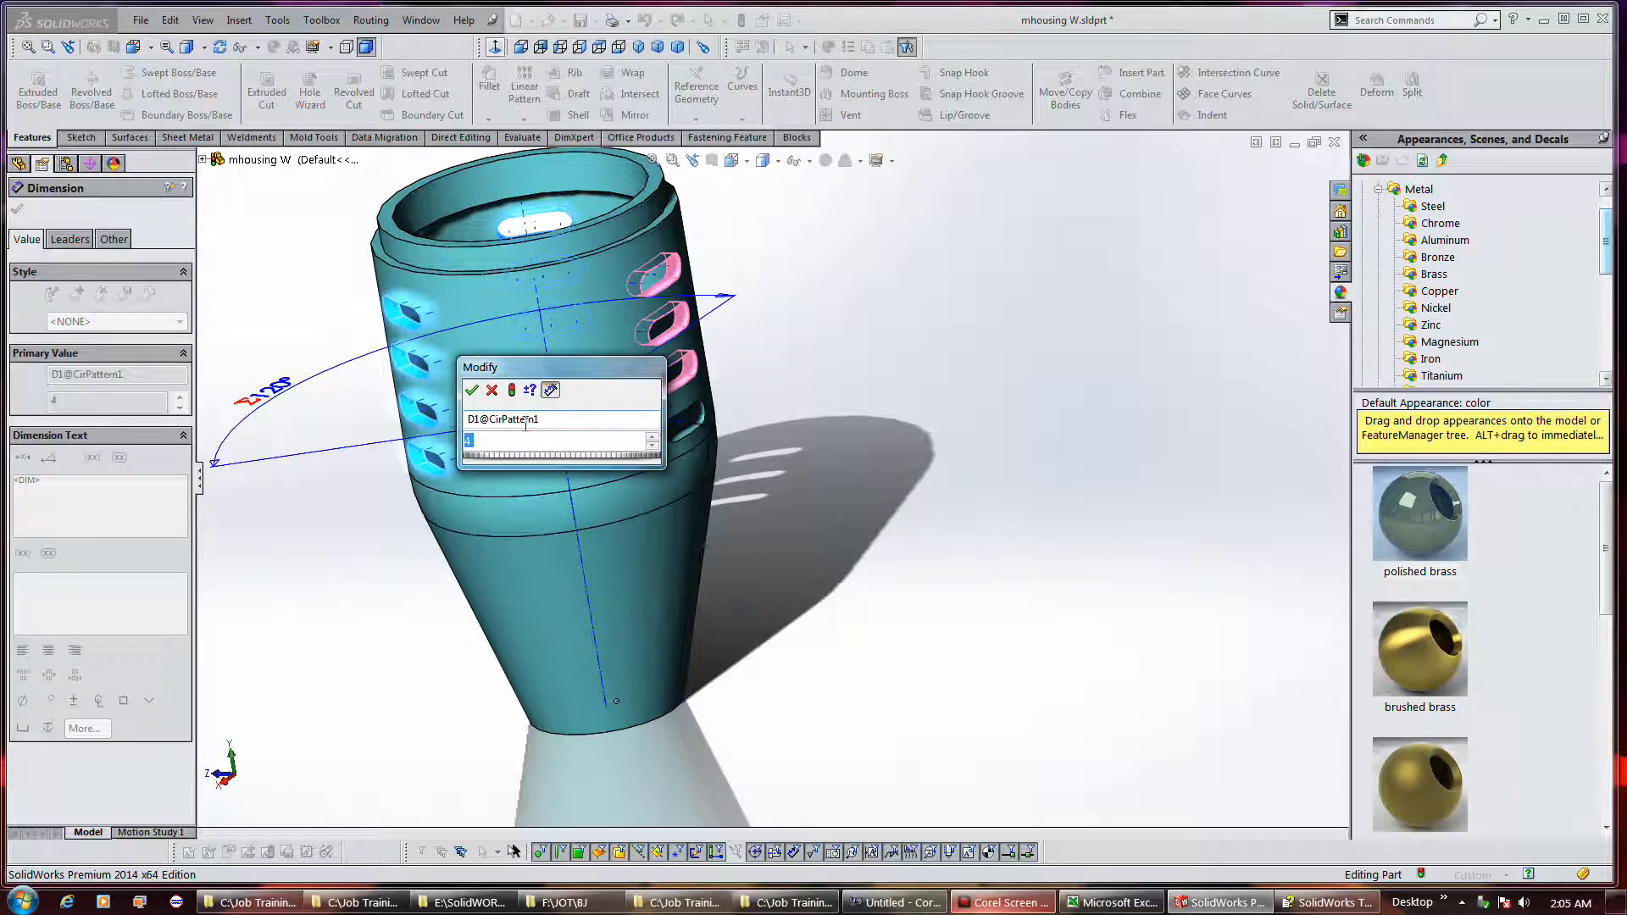
{"action": "type", "text": "3"}
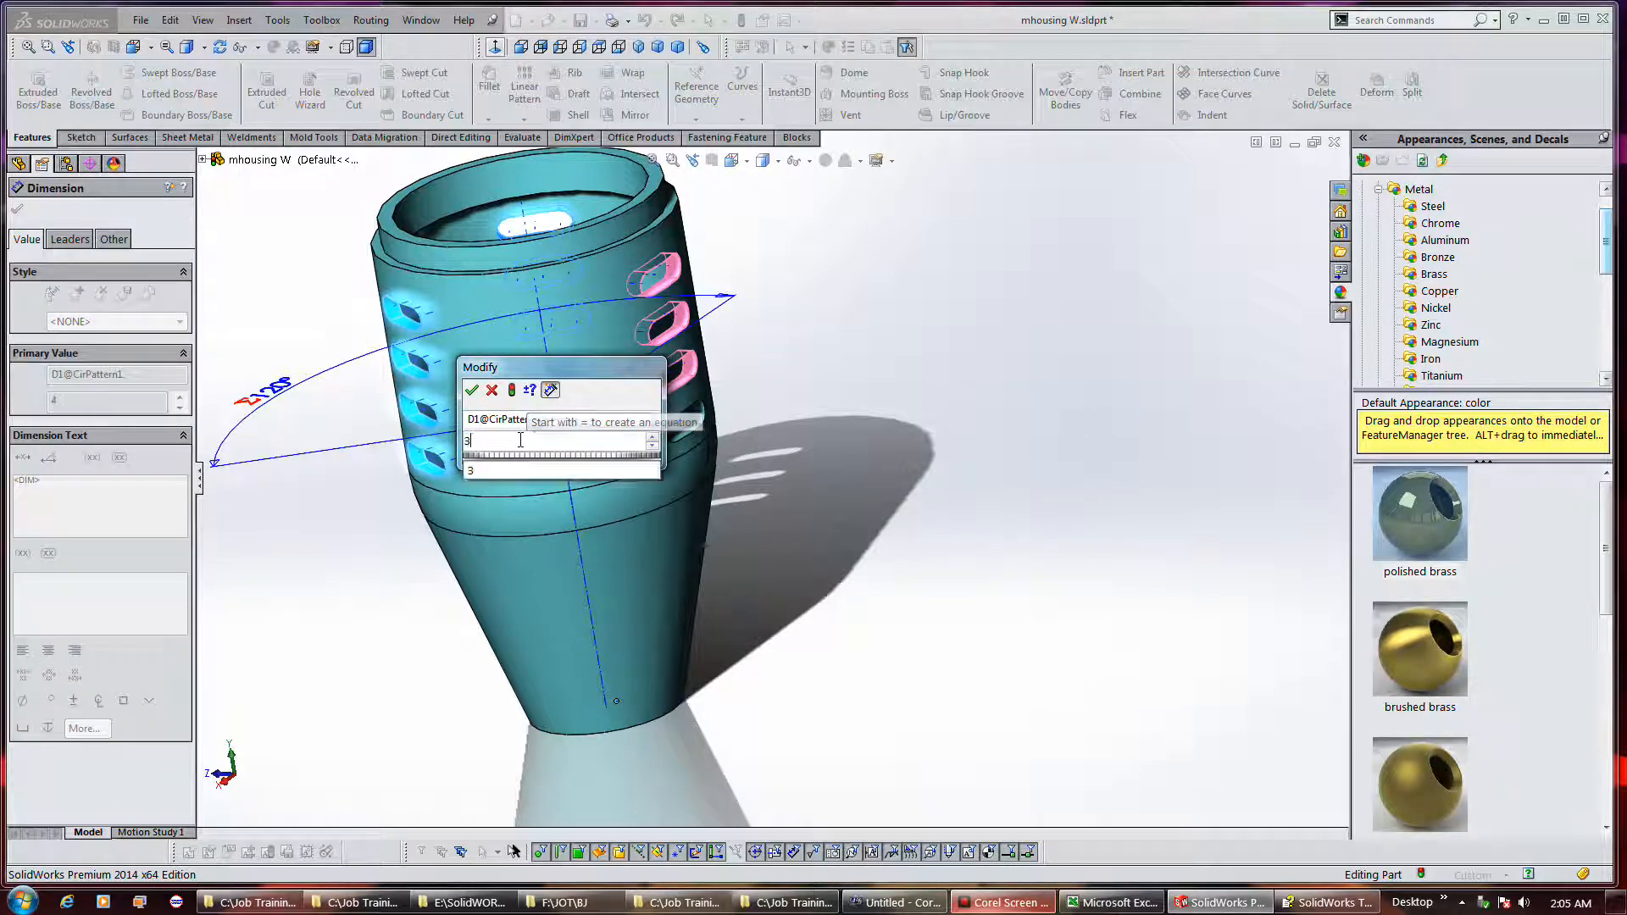
{"action": "key", "text": "Return"}
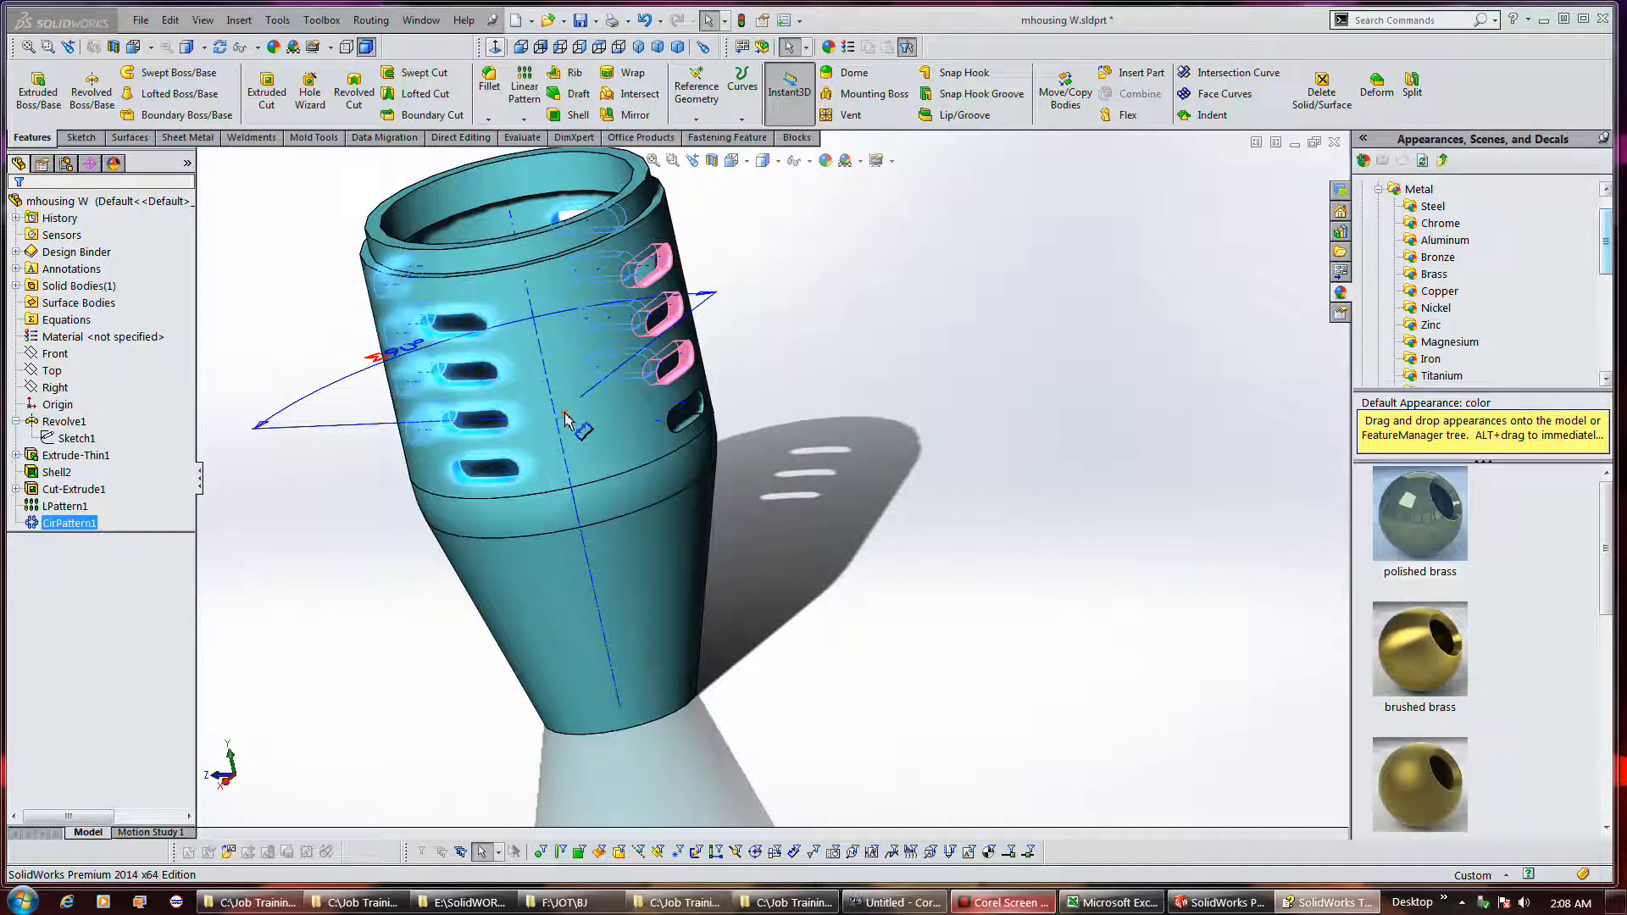
{"action": "middle_click_drag", "start_coordinate": [752, 291], "coordinate": [805, 301]}
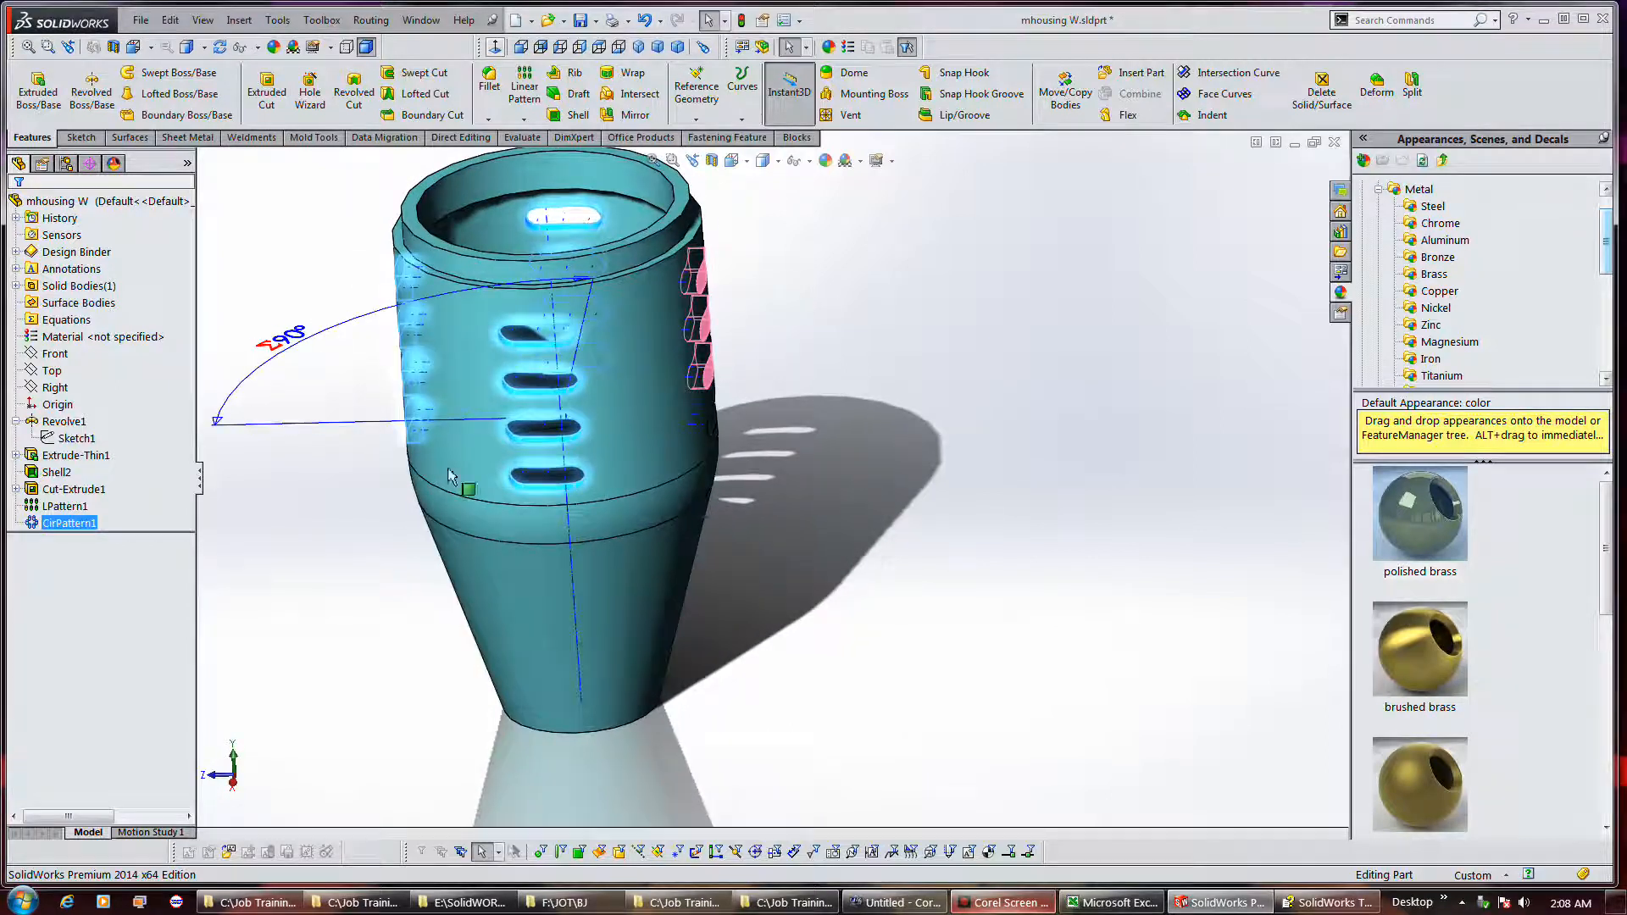
{"action": "left_click", "coordinate": [329, 511]}
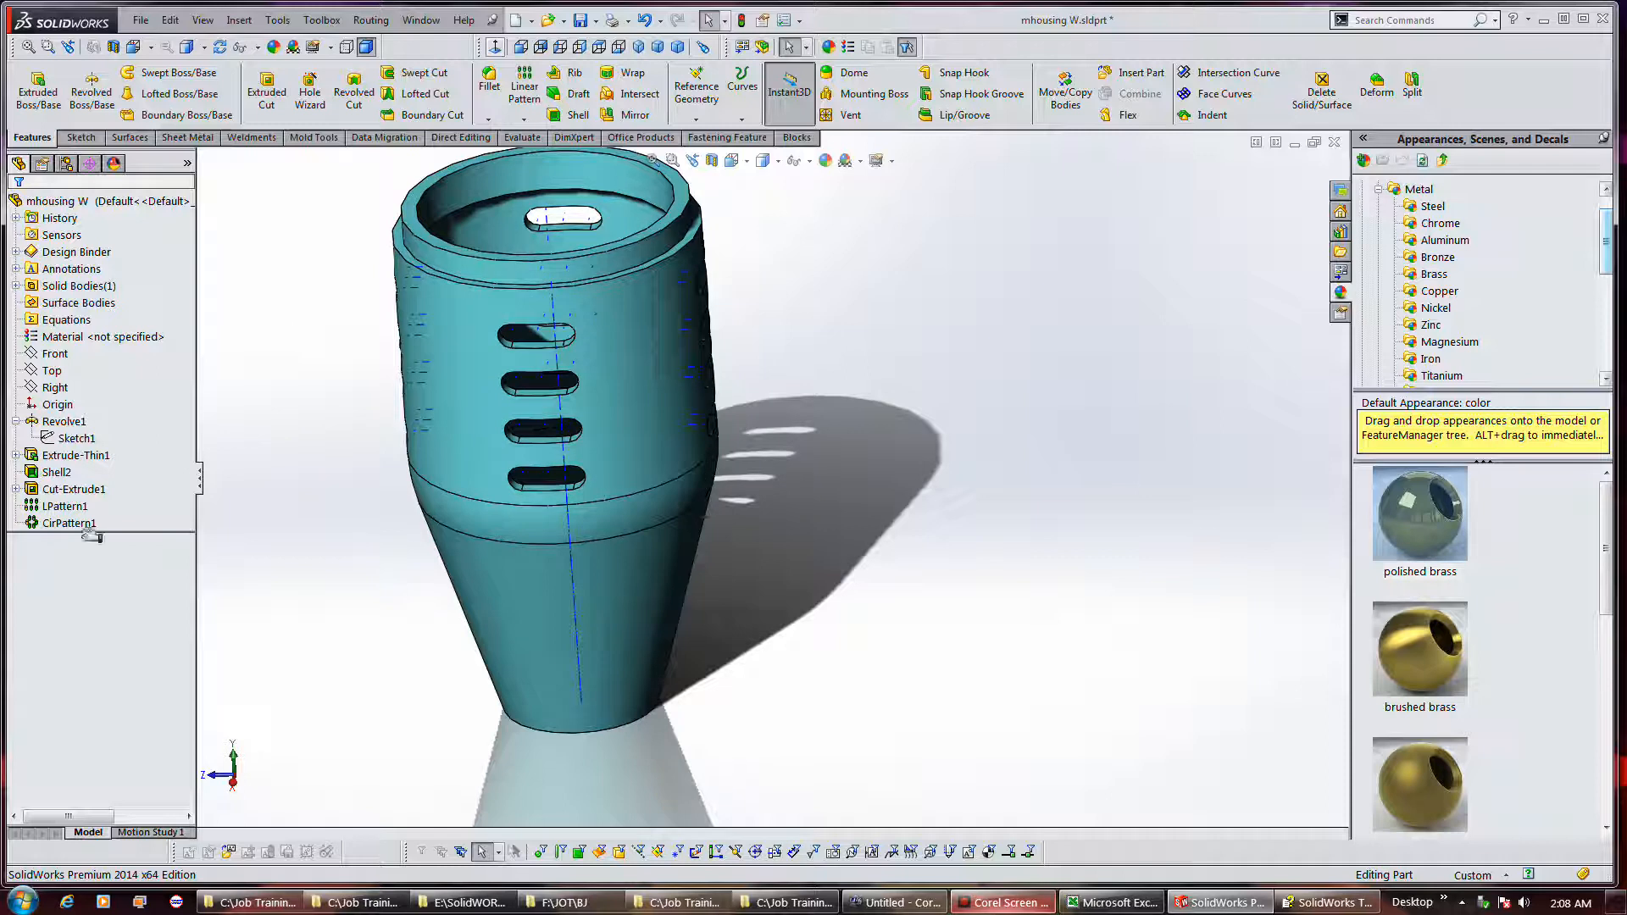
Set the circular pattern's instance count to 5 and inspect the slots around the housing.
{"action": "left_click", "coordinate": [60, 524]}
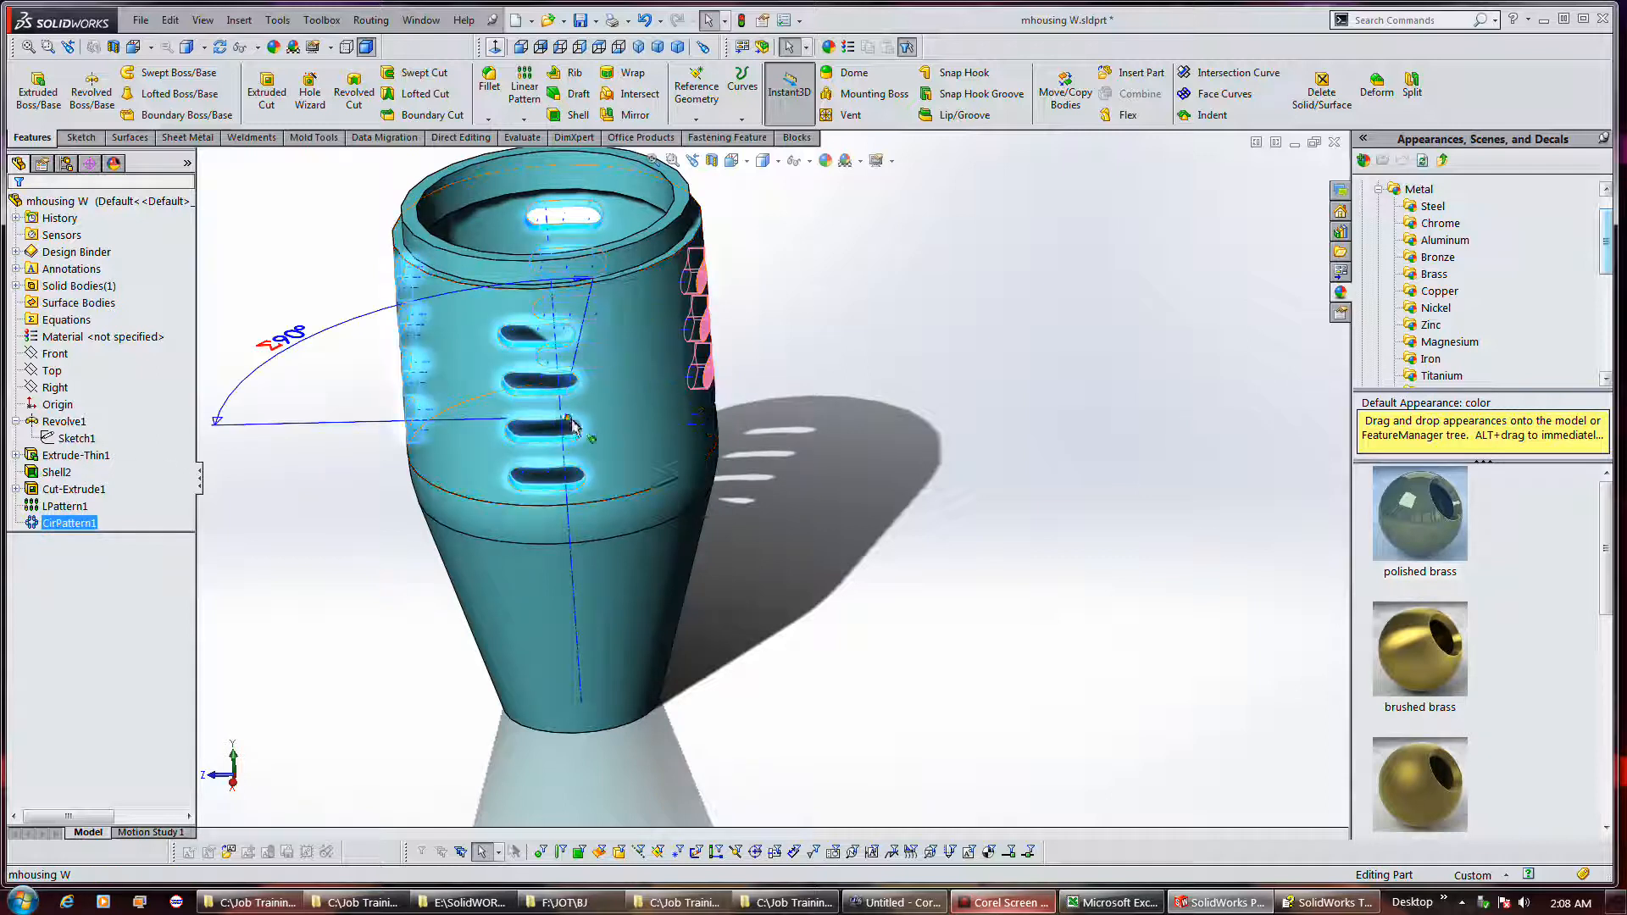
{"action": "middle_click_drag", "start_coordinate": [900, 469], "coordinate": [570, 428]}
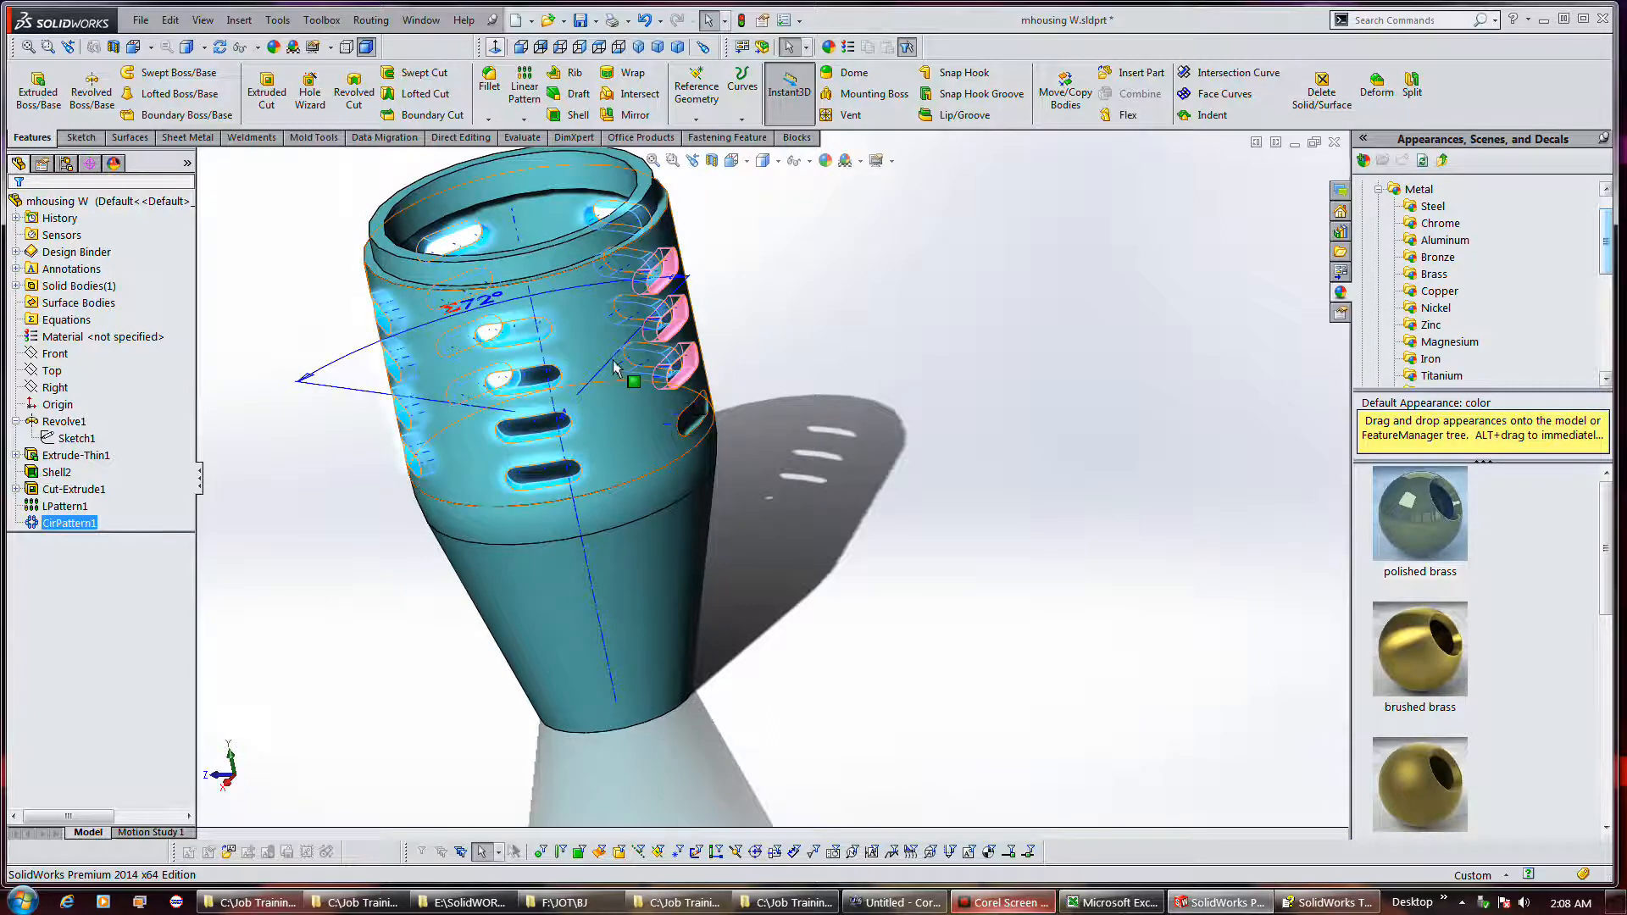
{"action": "mouse_move", "coordinate": [490, 314]}
{"action": "middle_mouse_down"}
{"action": "mouse_move", "coordinate": [814, 320]}
{"action": "mouse_move", "coordinate": [794, 311]}
{"action": "middle_mouse_up"}
{"action": "key", "text": "Escape"}
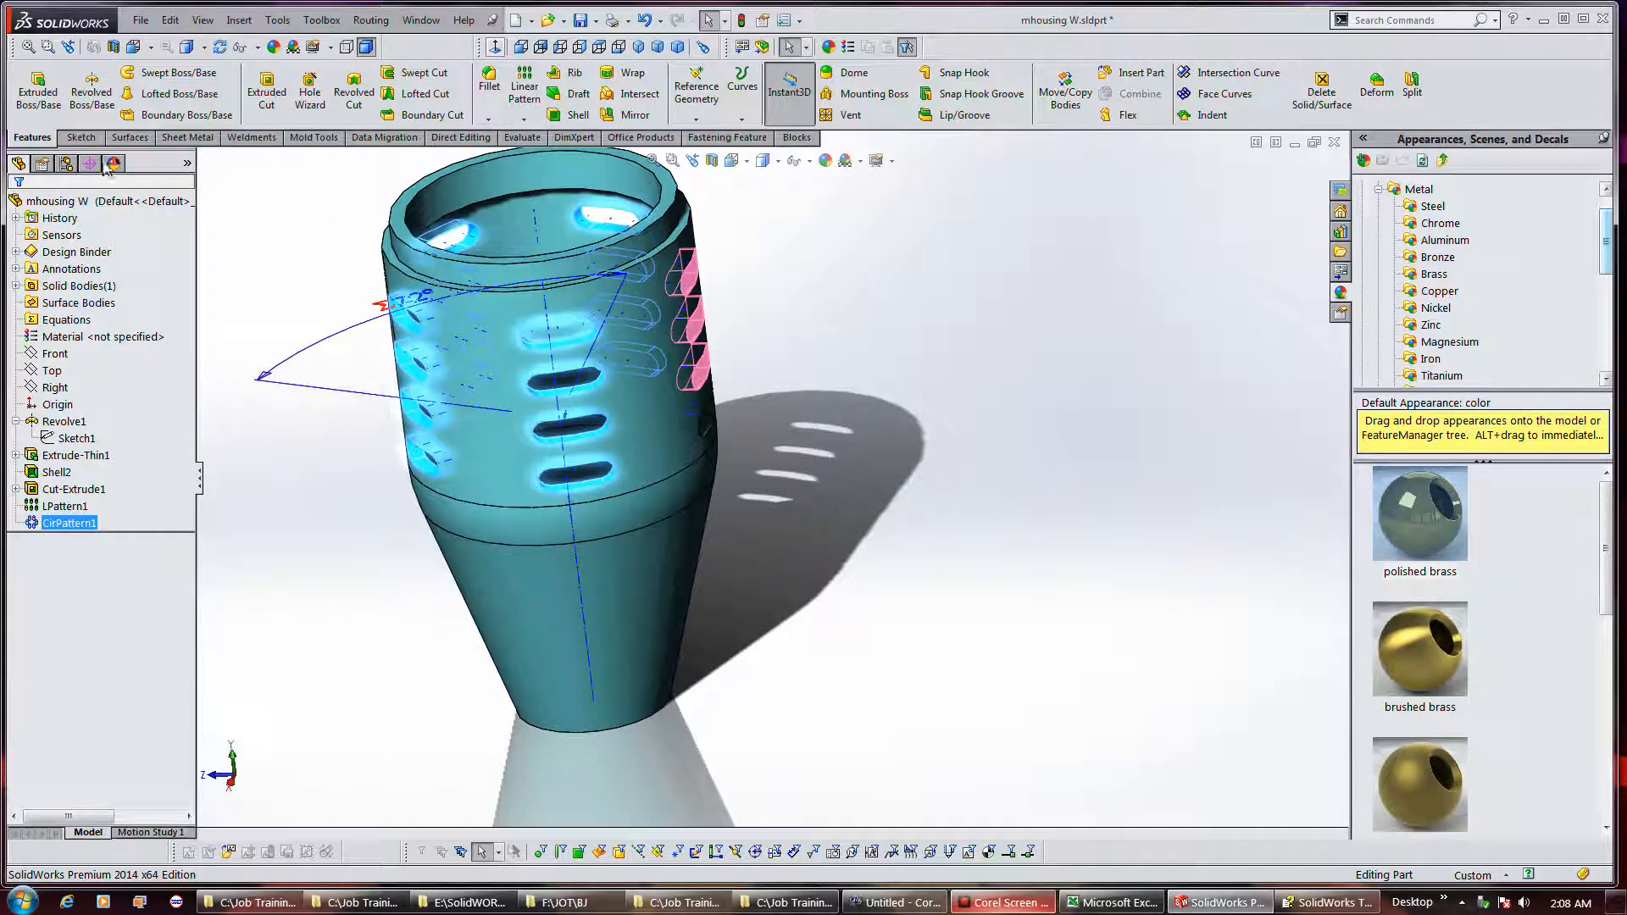
{"action": "left_click", "coordinate": [322, 359]}
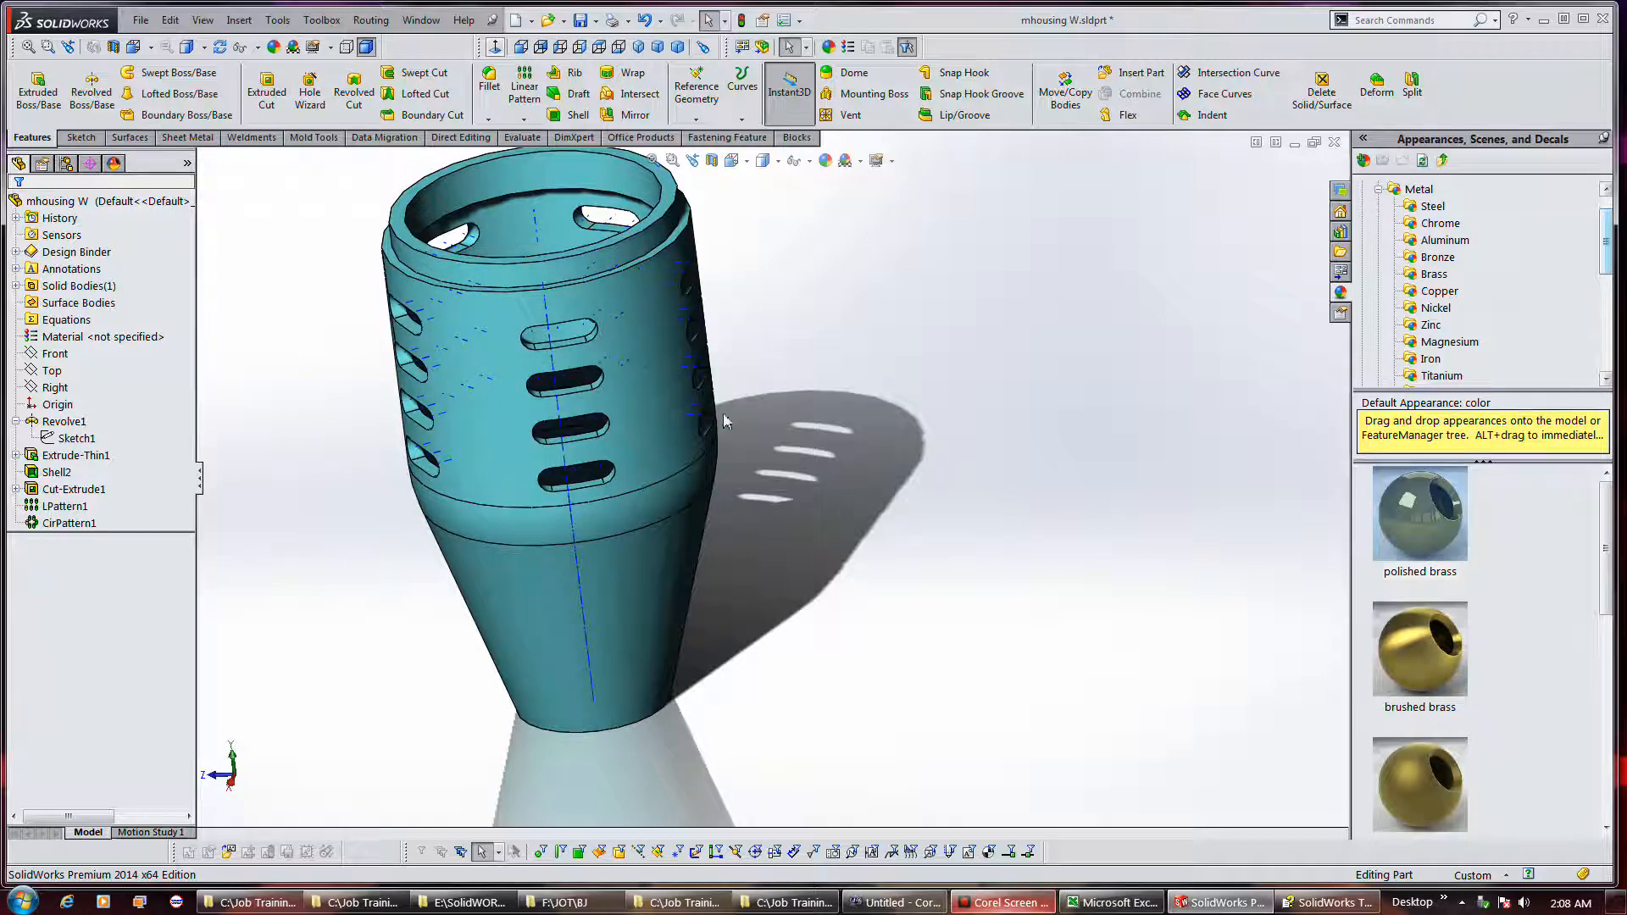
Set the circular pattern's instance dimension D1@CirPattern1 to 6 and accept the dimension properties.
{"action": "left_click", "coordinate": [68, 523]}
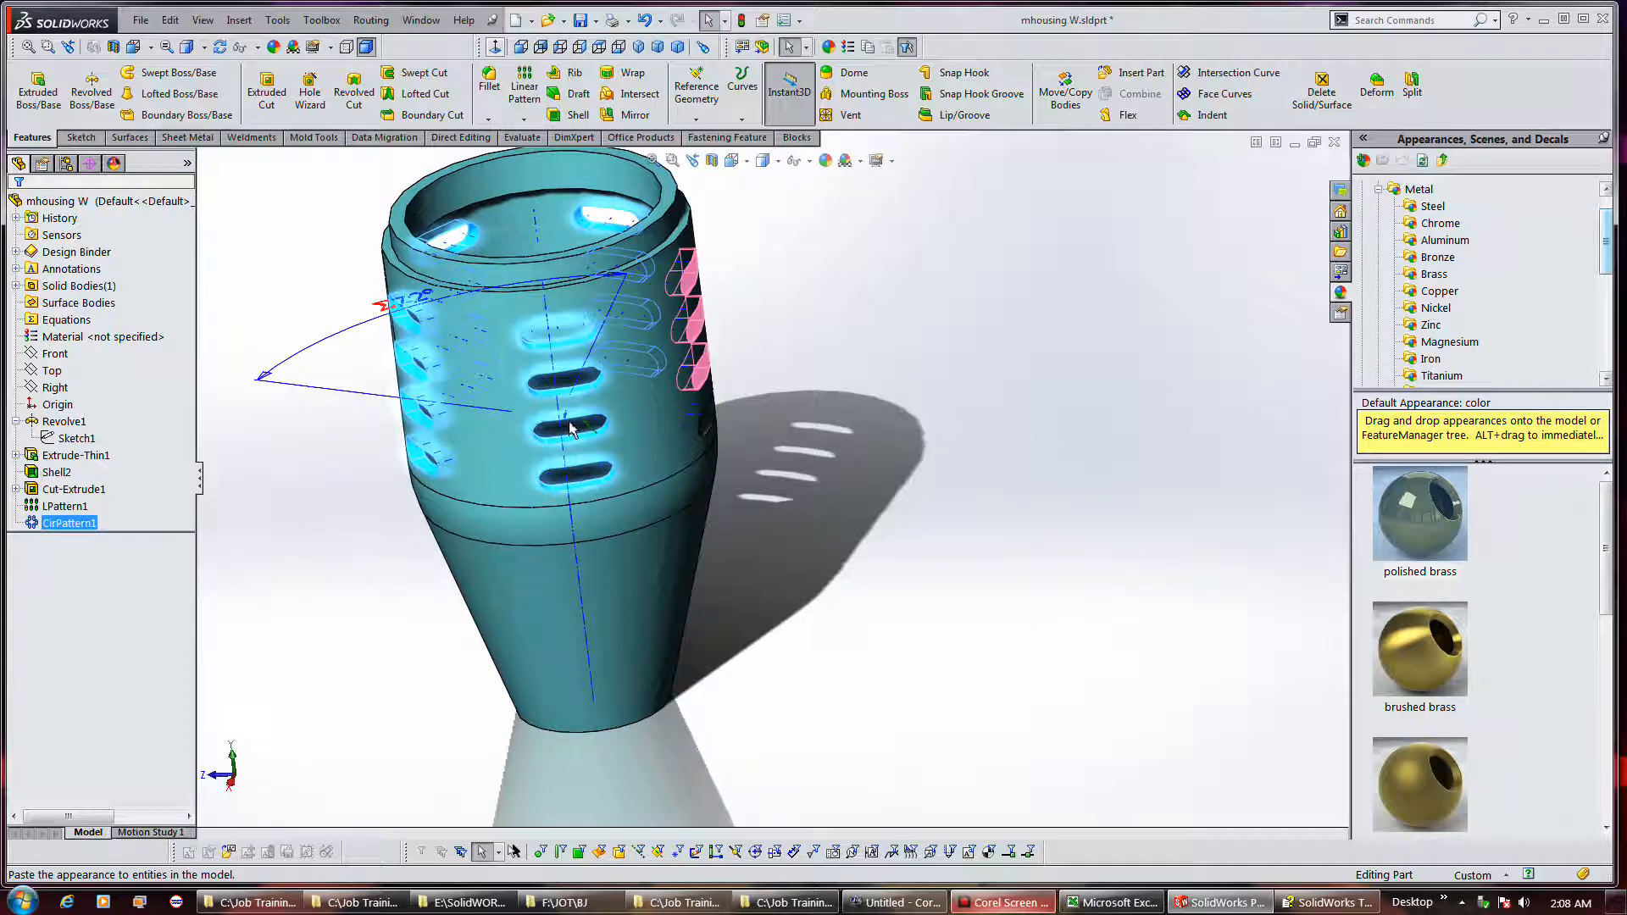
{"action": "double_click", "coordinate": [569, 421]}
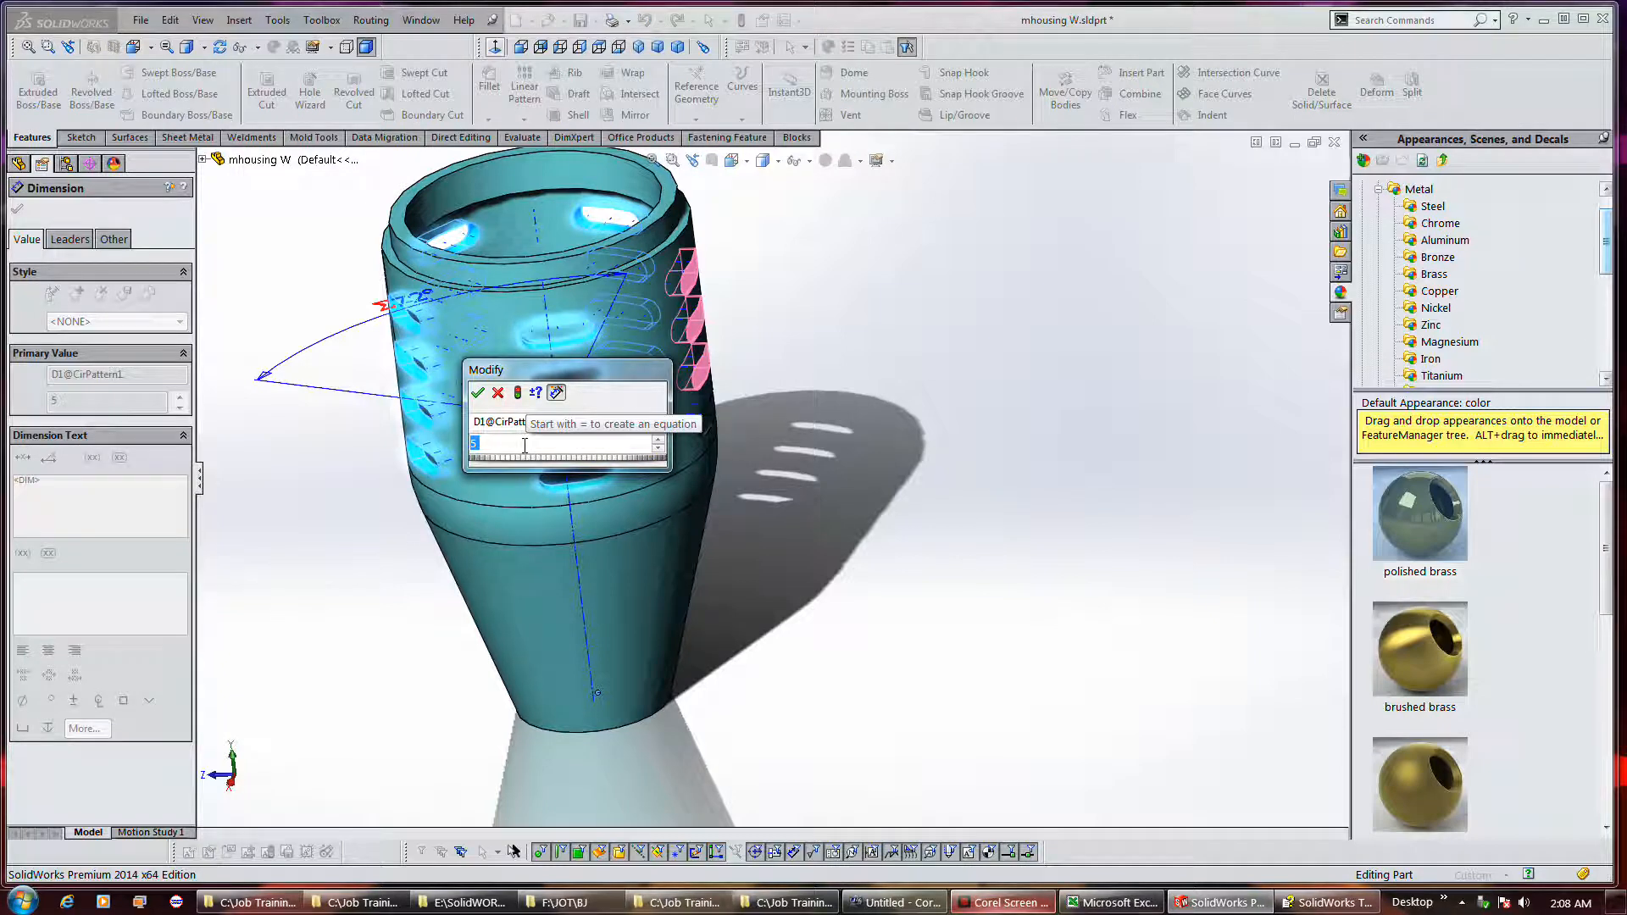
{"action": "type", "text": "6"}
{"action": "key", "text": "Return"}
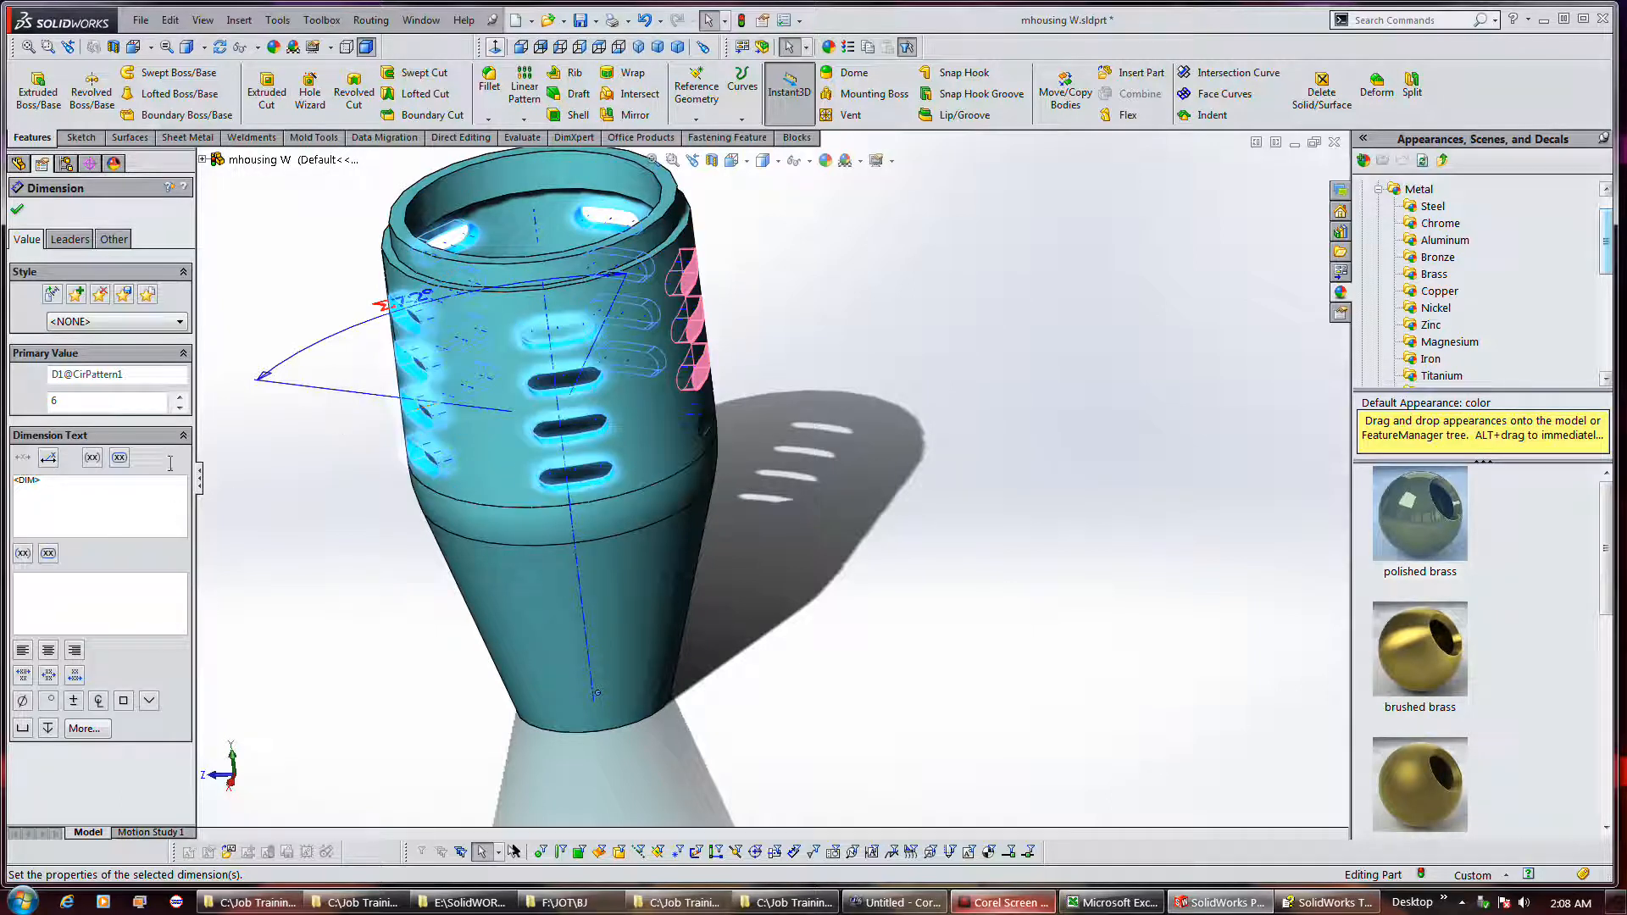
{"action": "left_click", "coordinate": [18, 211]}
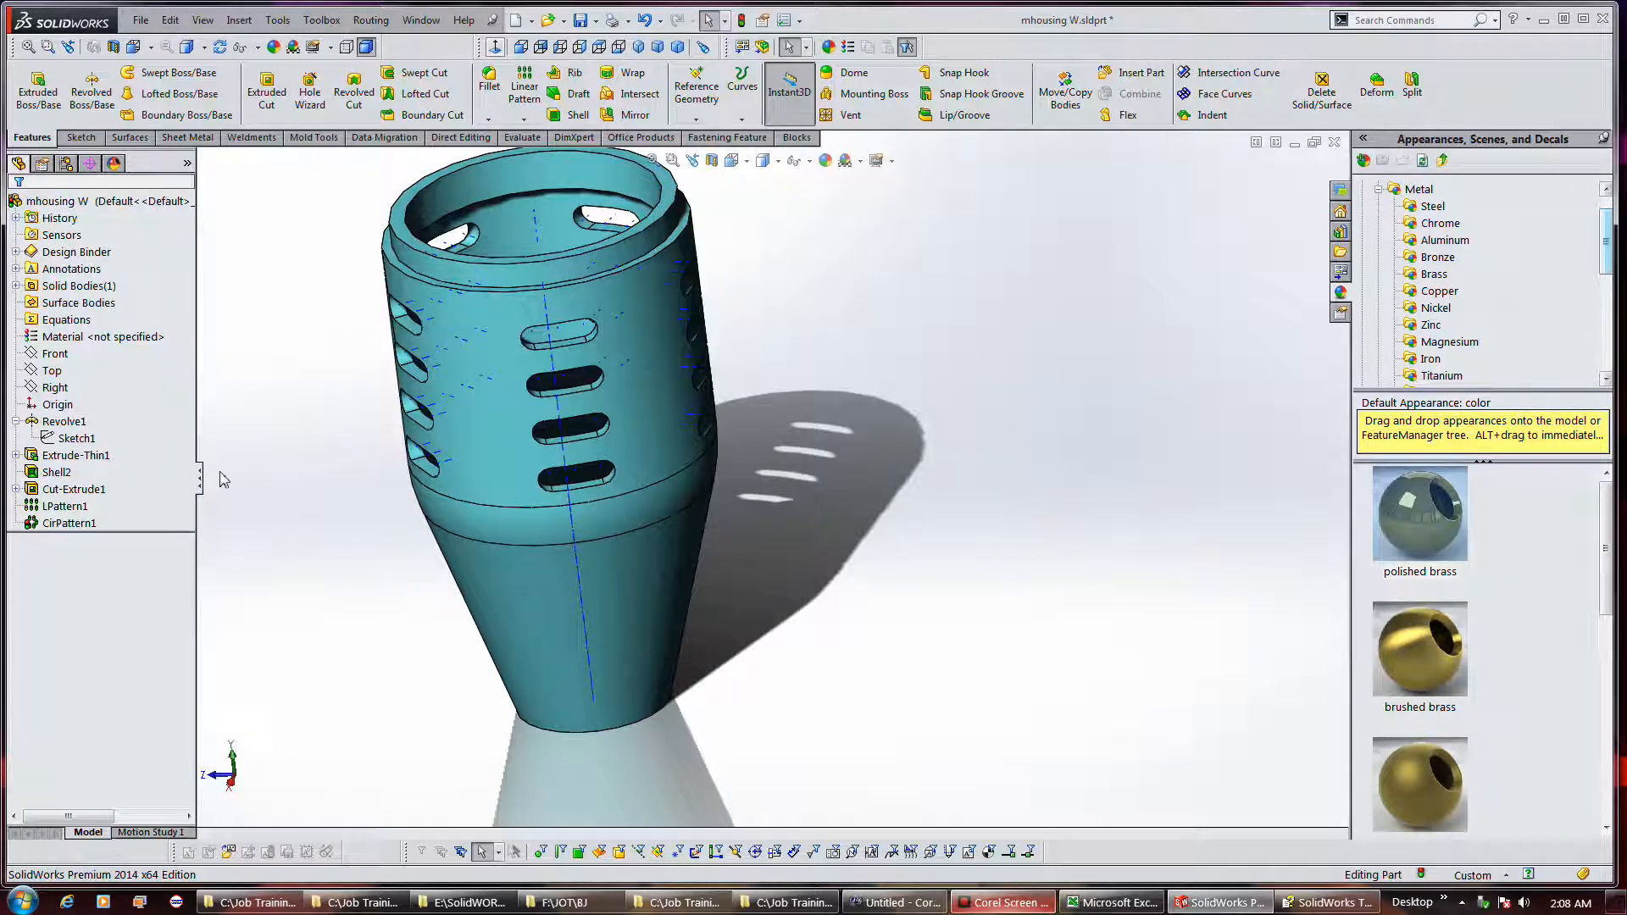
Change the circular pattern's instance count in place on the model, finishing with 6 instances.
{"action": "left_click", "coordinate": [84, 525]}
{"action": "mouse_move", "coordinate": [325, 418]}
{"action": "middle_mouse_down"}
{"action": "mouse_move", "coordinate": [355, 509]}
{"action": "mouse_move", "coordinate": [323, 508]}
{"action": "mouse_move", "coordinate": [309, 432]}
{"action": "mouse_move", "coordinate": [338, 405]}
{"action": "mouse_move", "coordinate": [327, 415]}
{"action": "middle_mouse_up"}
{"action": "left_click", "coordinate": [78, 523]}
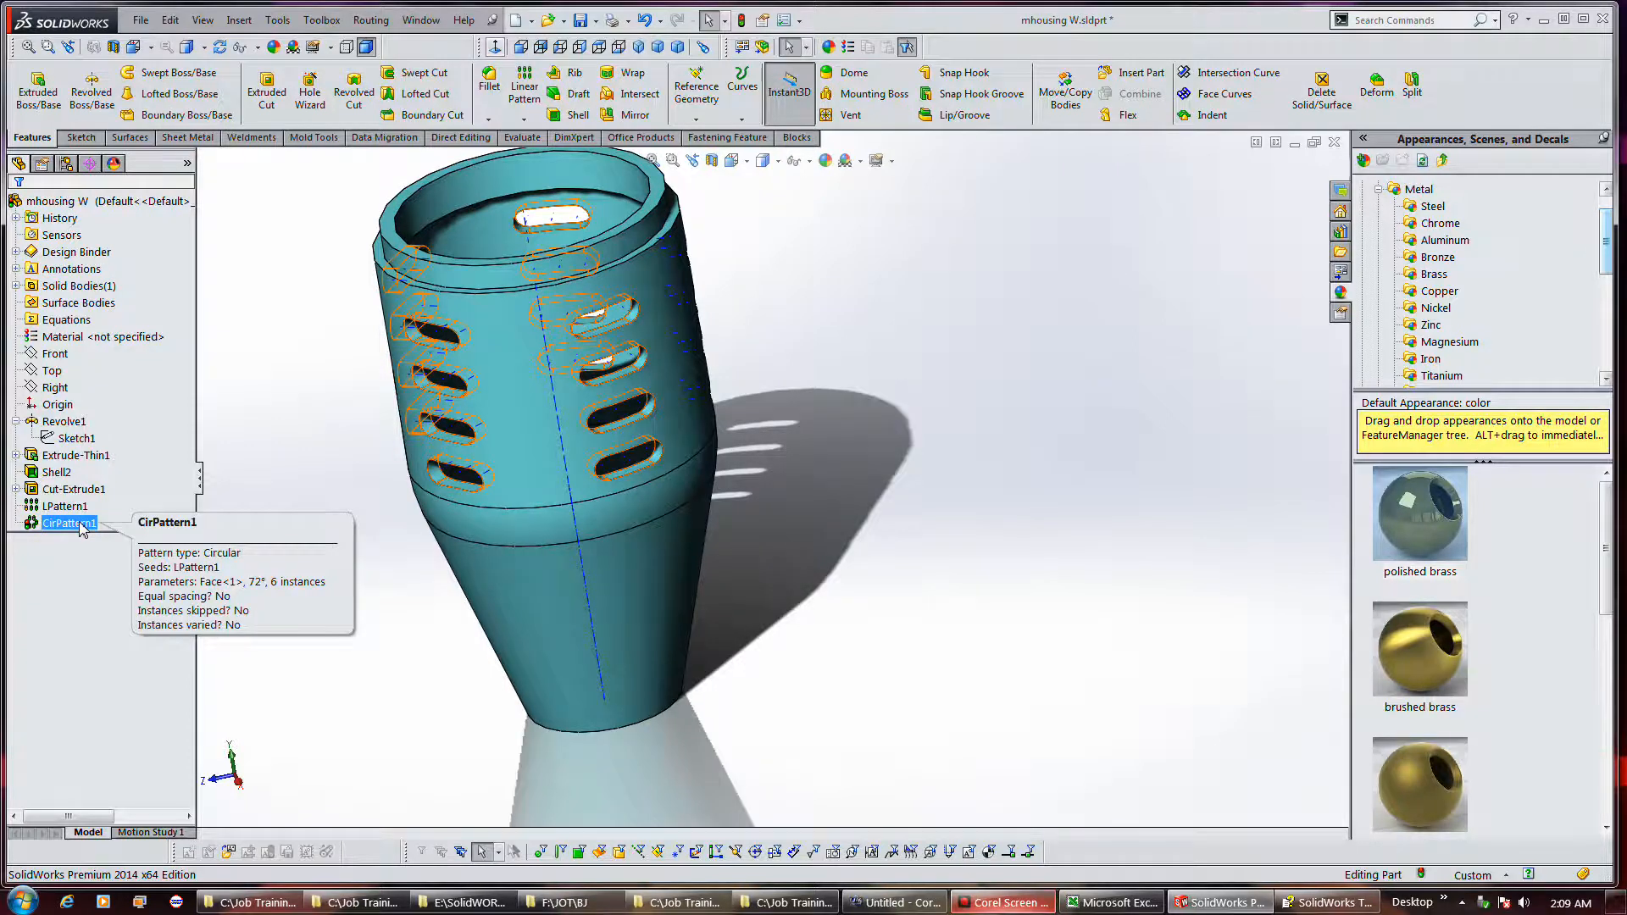
{"action": "double_click", "coordinate": [78, 523]}
{"action": "middle_click_drag", "start_coordinate": [627, 433], "coordinate": [585, 428]}
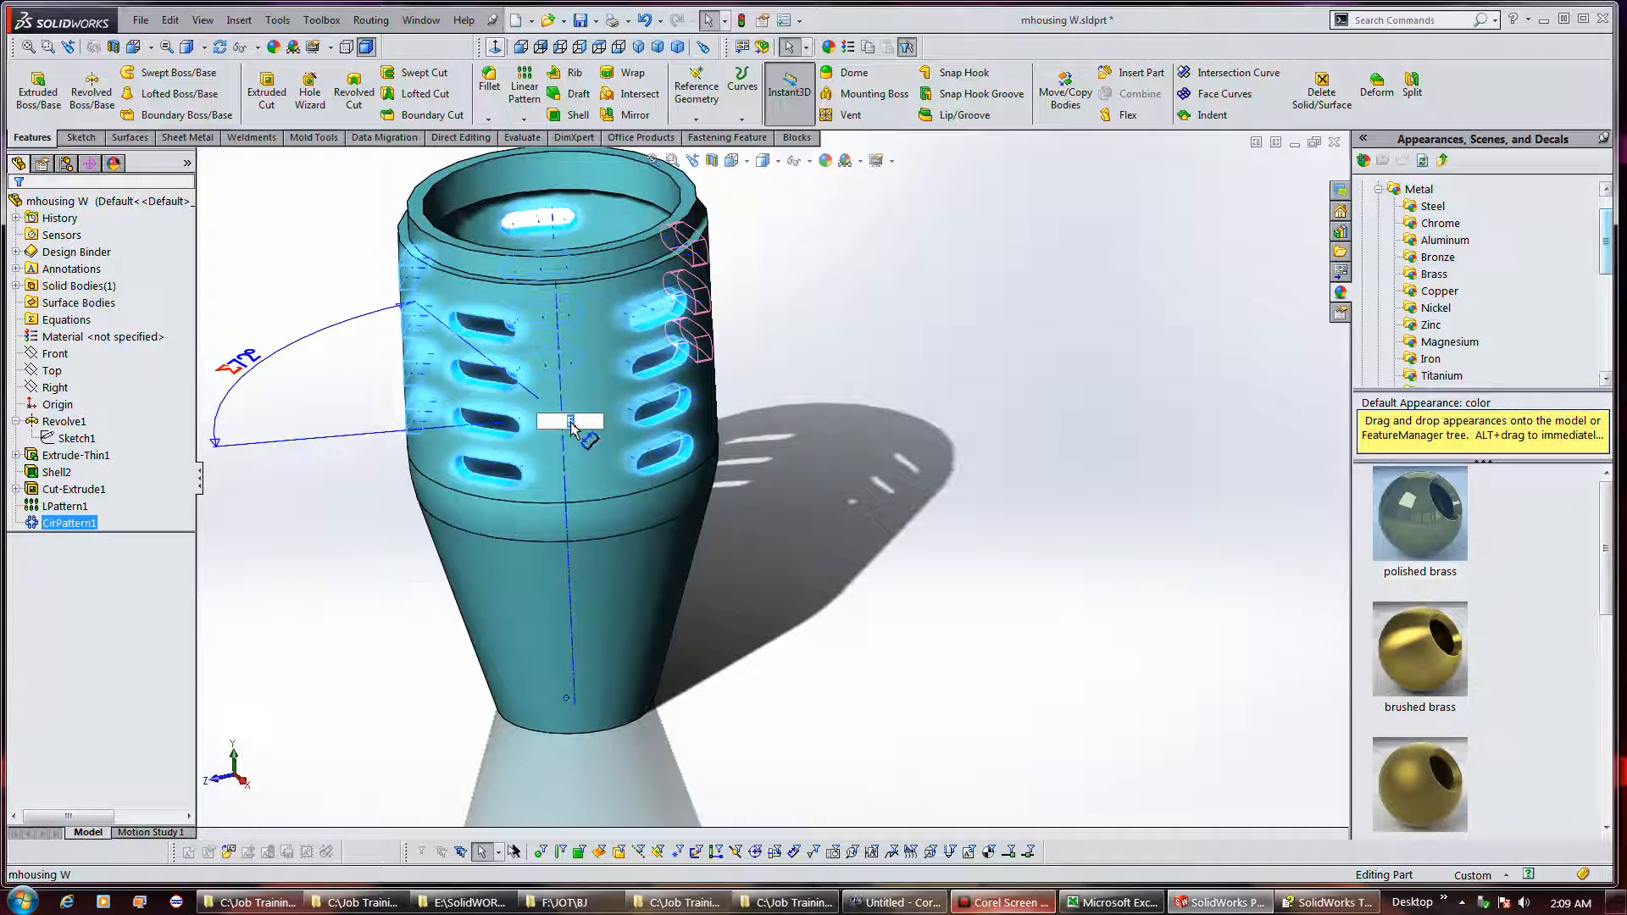
{"action": "key", "text": "Return"}
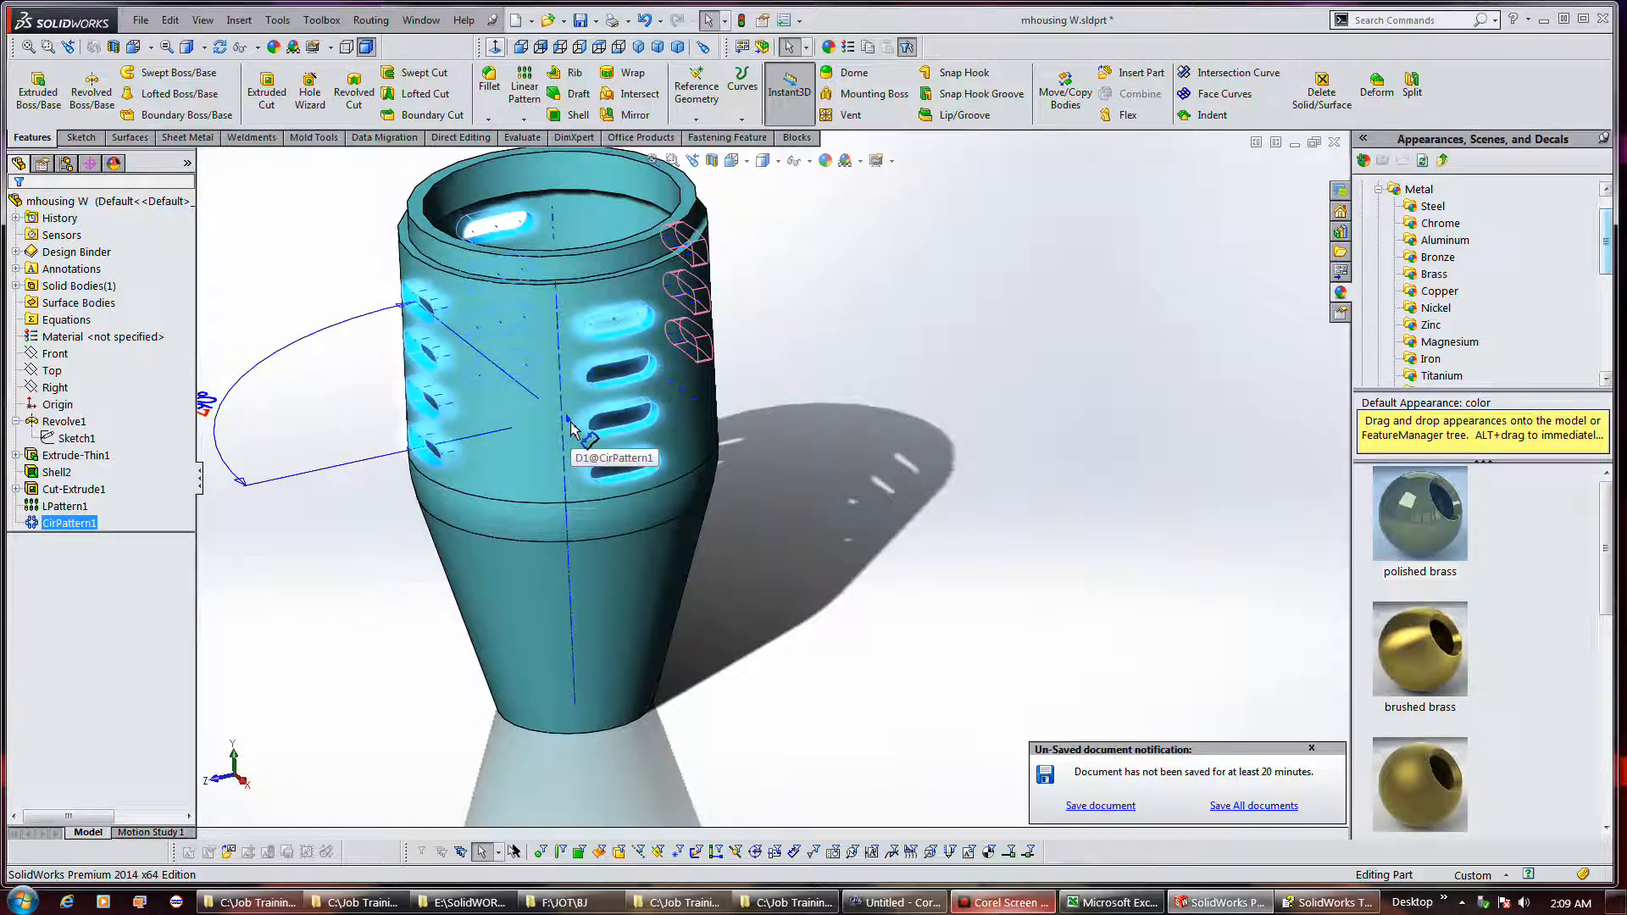
{"action": "left_click", "coordinate": [567, 421]}
{"action": "type", "text": "6"}
{"action": "key", "text": "Return"}
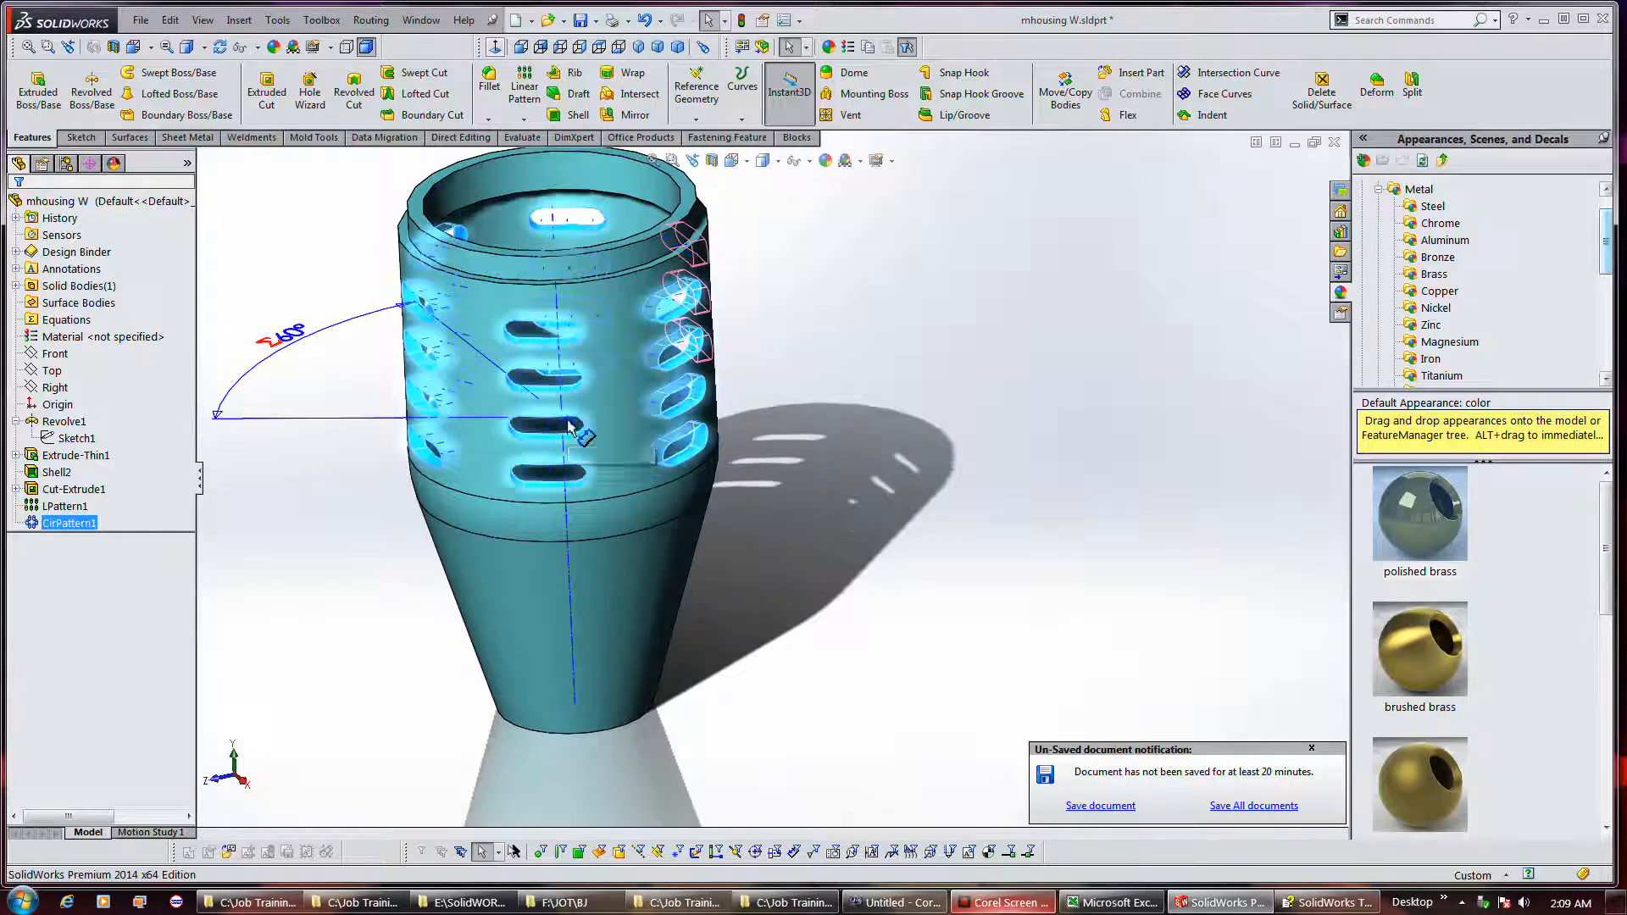
{"action": "left_click", "coordinate": [864, 568]}
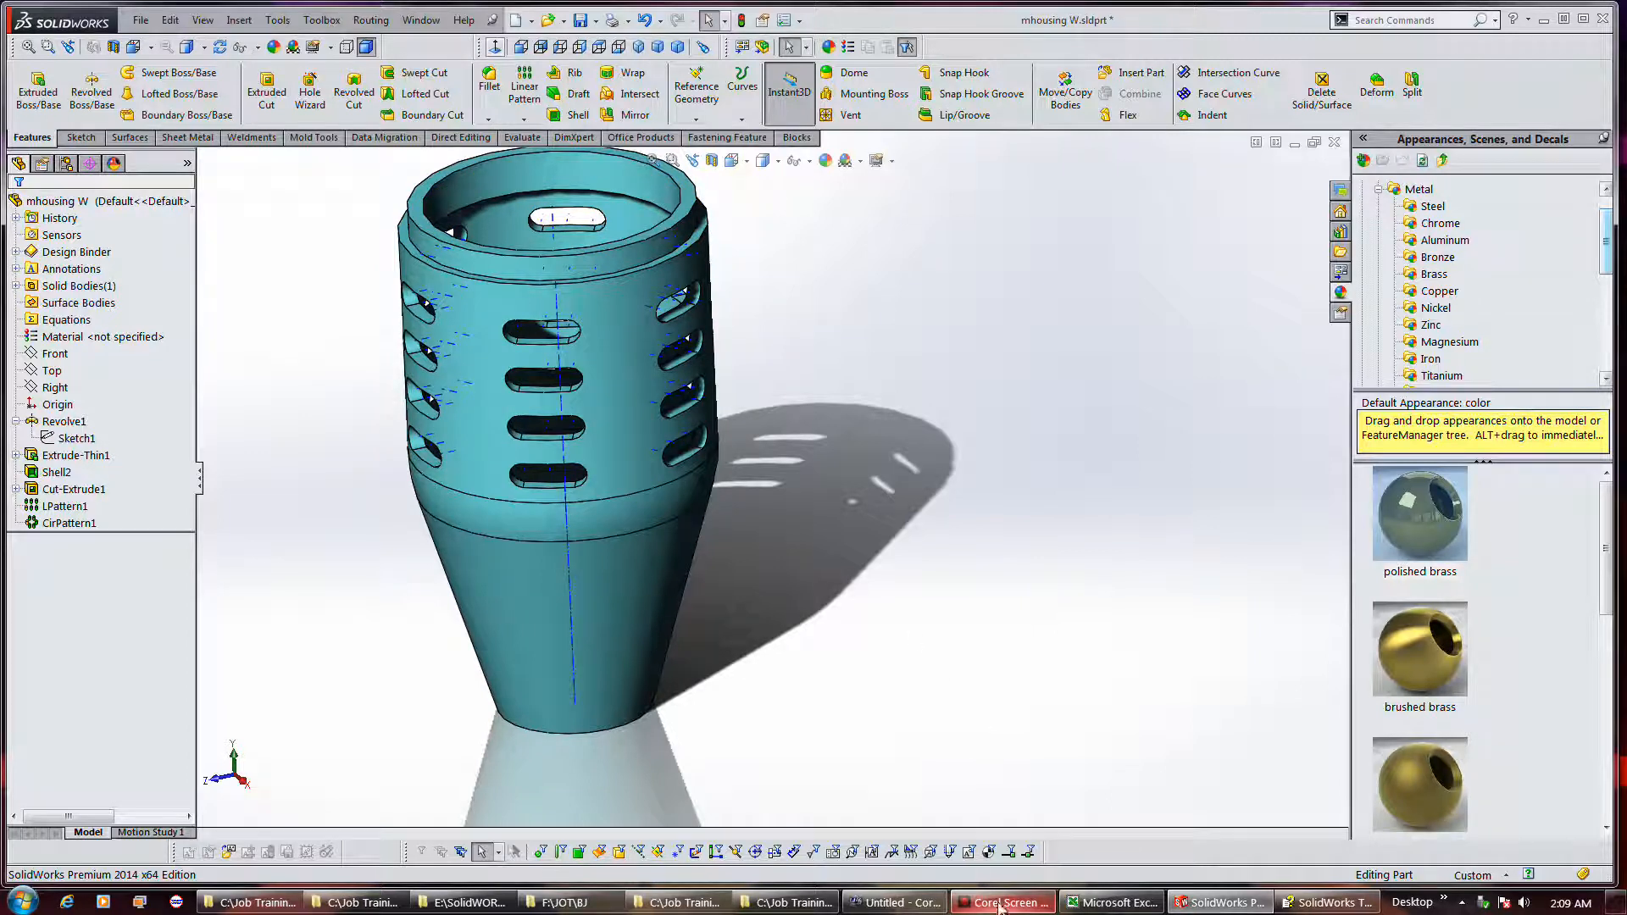
Edit the circular slot pattern to 4 instances and accept the change.
{"action": "left_click", "coordinate": [687, 373]}
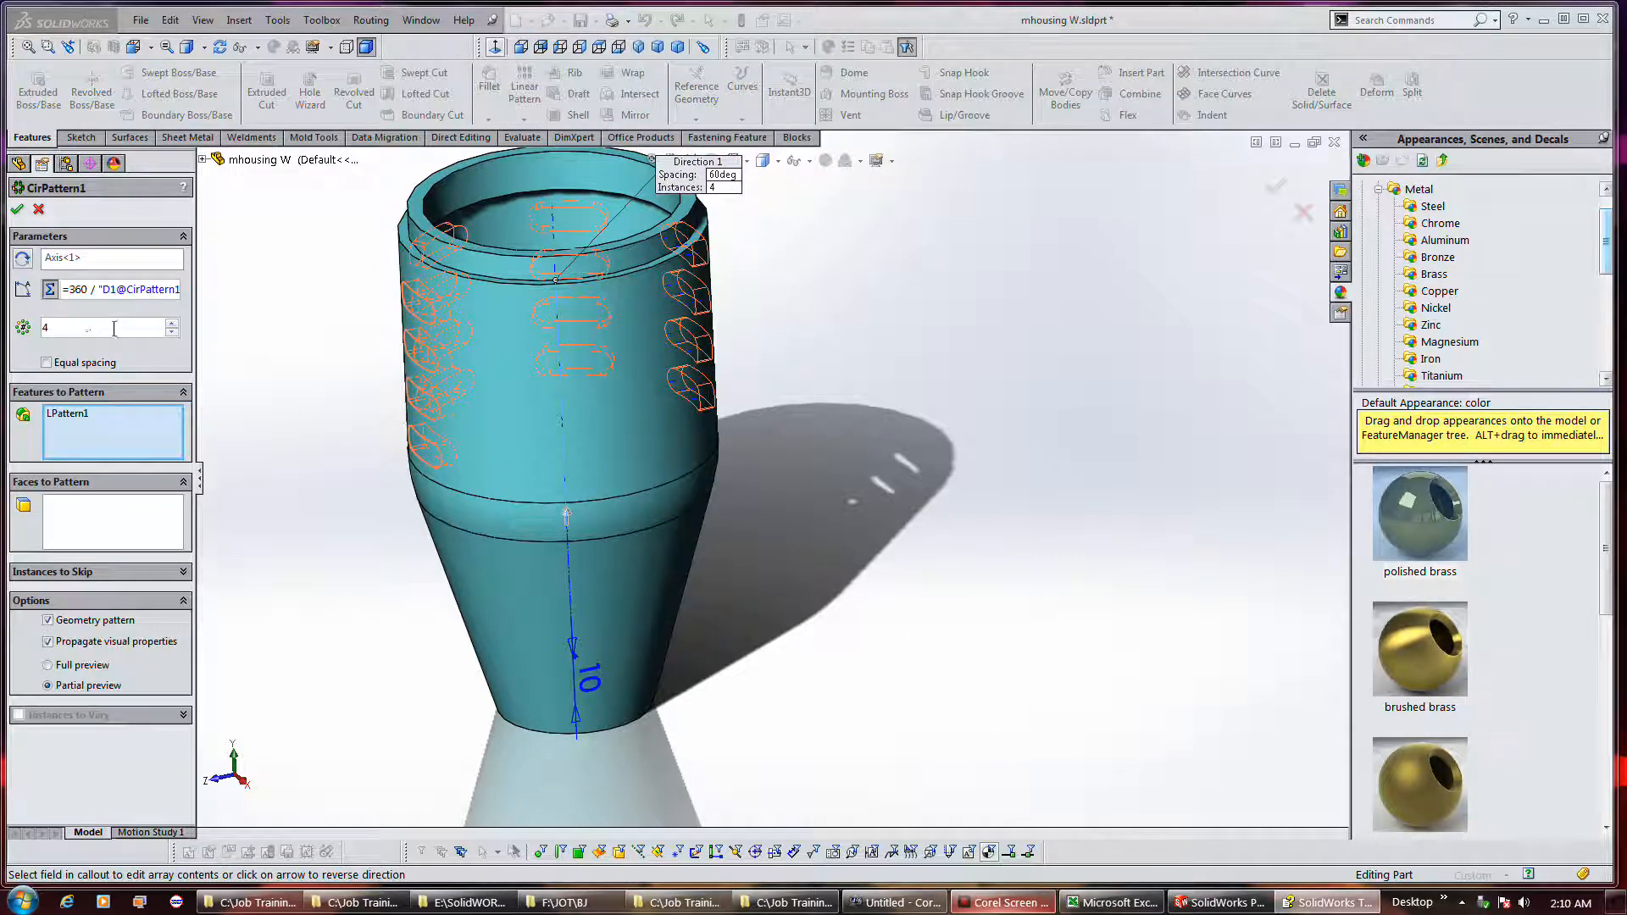
{"action": "left_click", "coordinate": [17, 210]}
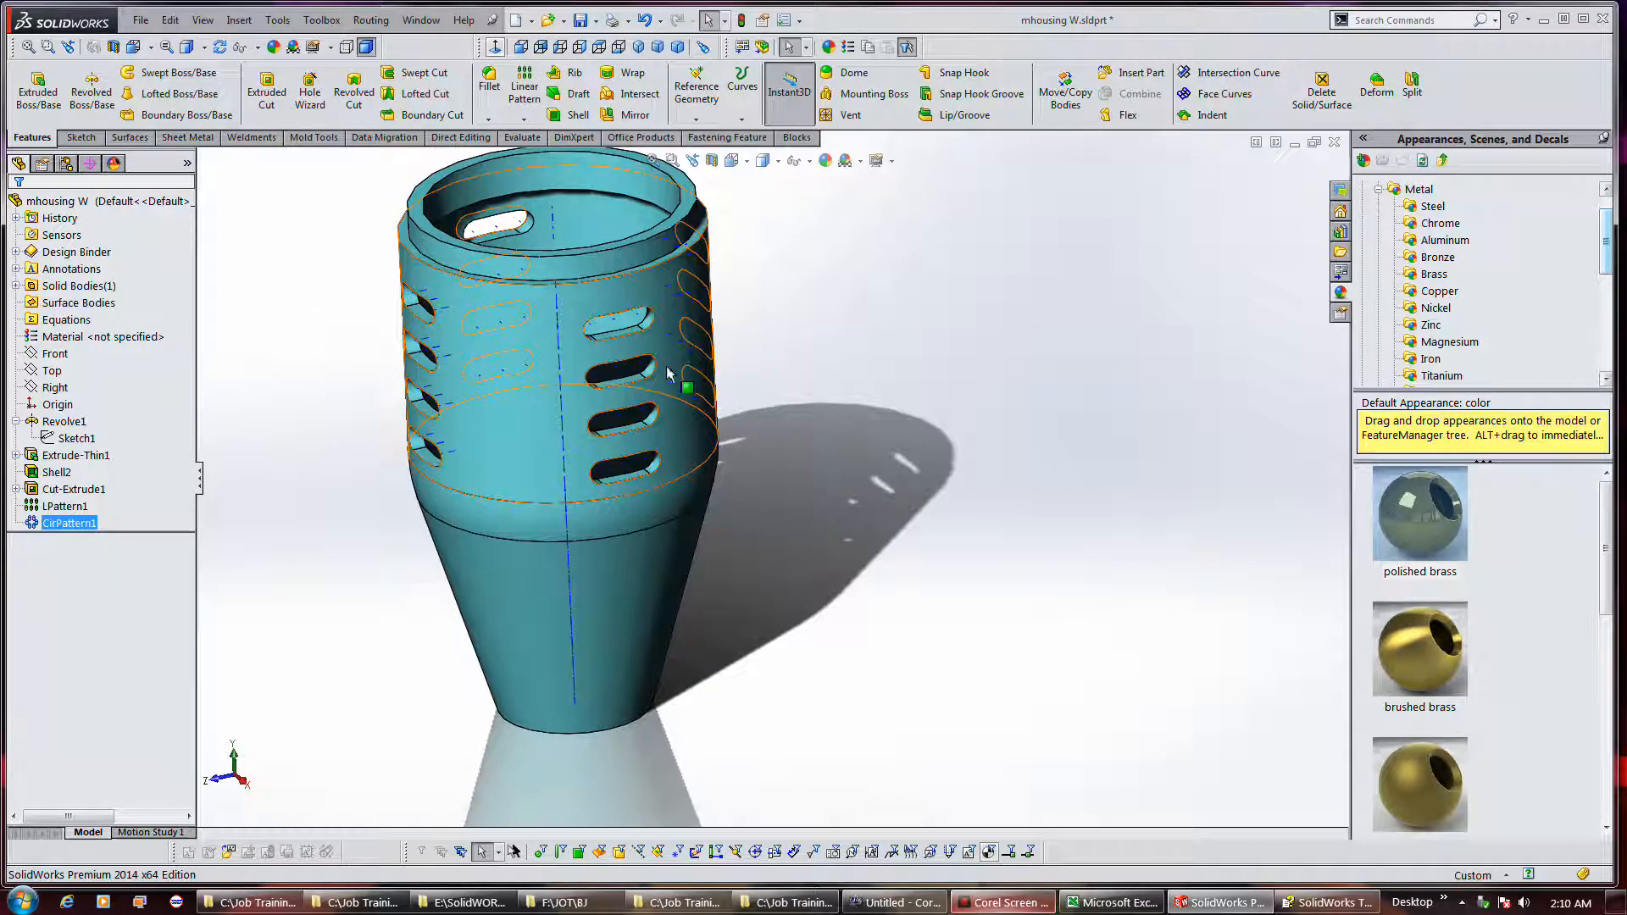
Set the circular slot pattern's instance count to 5 and inspect the slots around the housing.
{"action": "right_click", "coordinate": [87, 523]}
{"action": "left_click", "coordinate": [80, 480]}
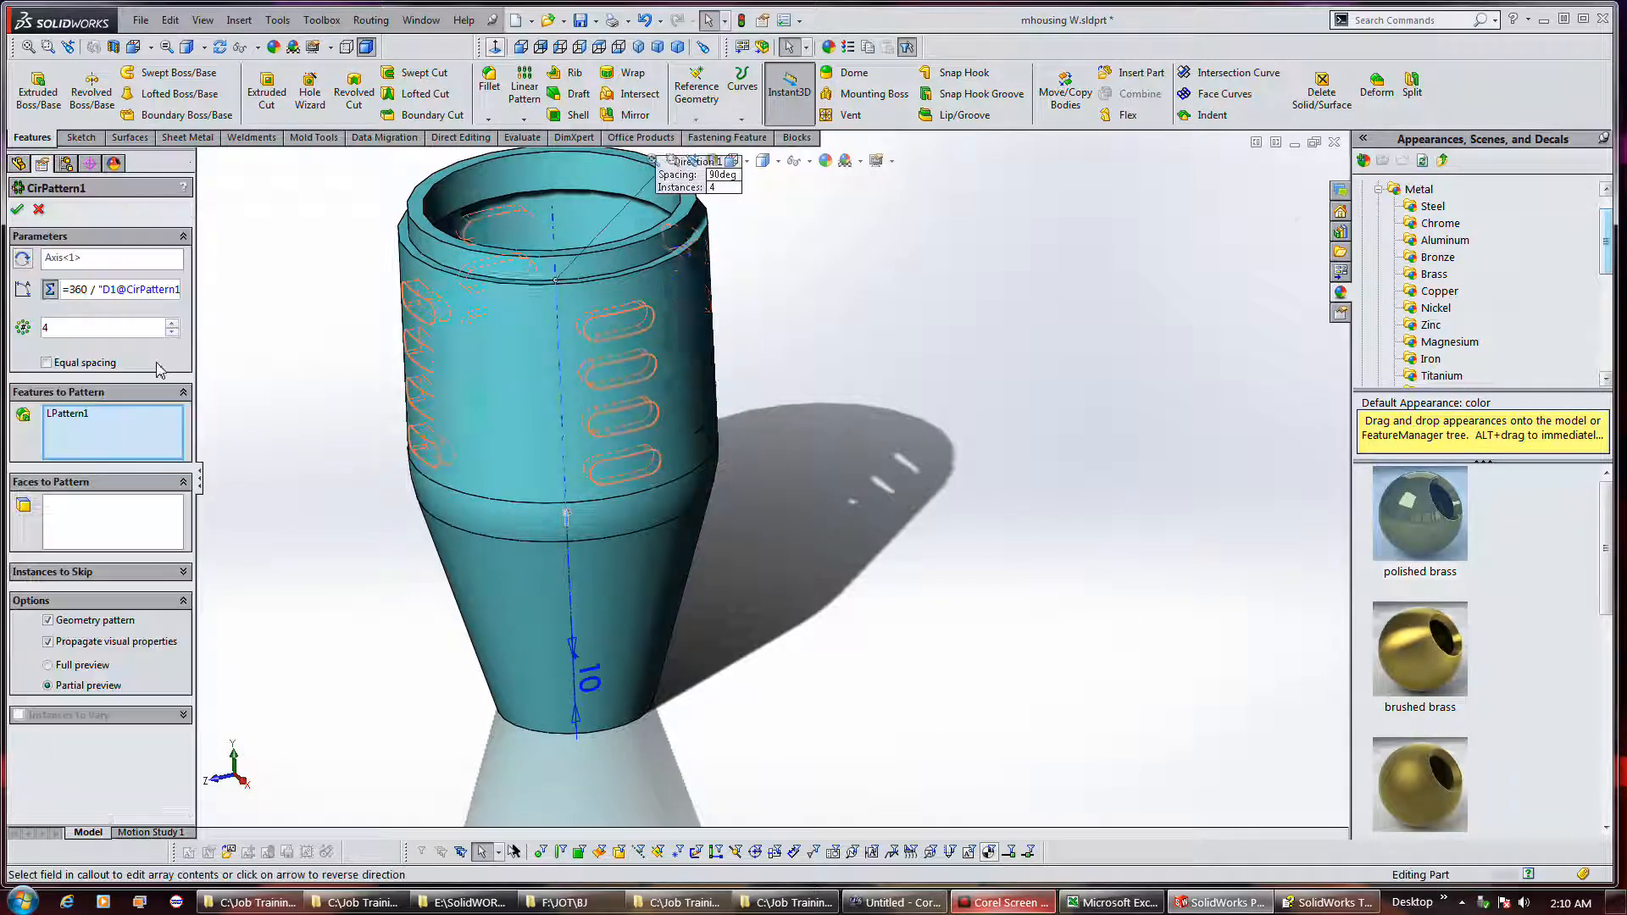
{"action": "double_click", "coordinate": [104, 327]}
{"action": "type", "text": "5"}
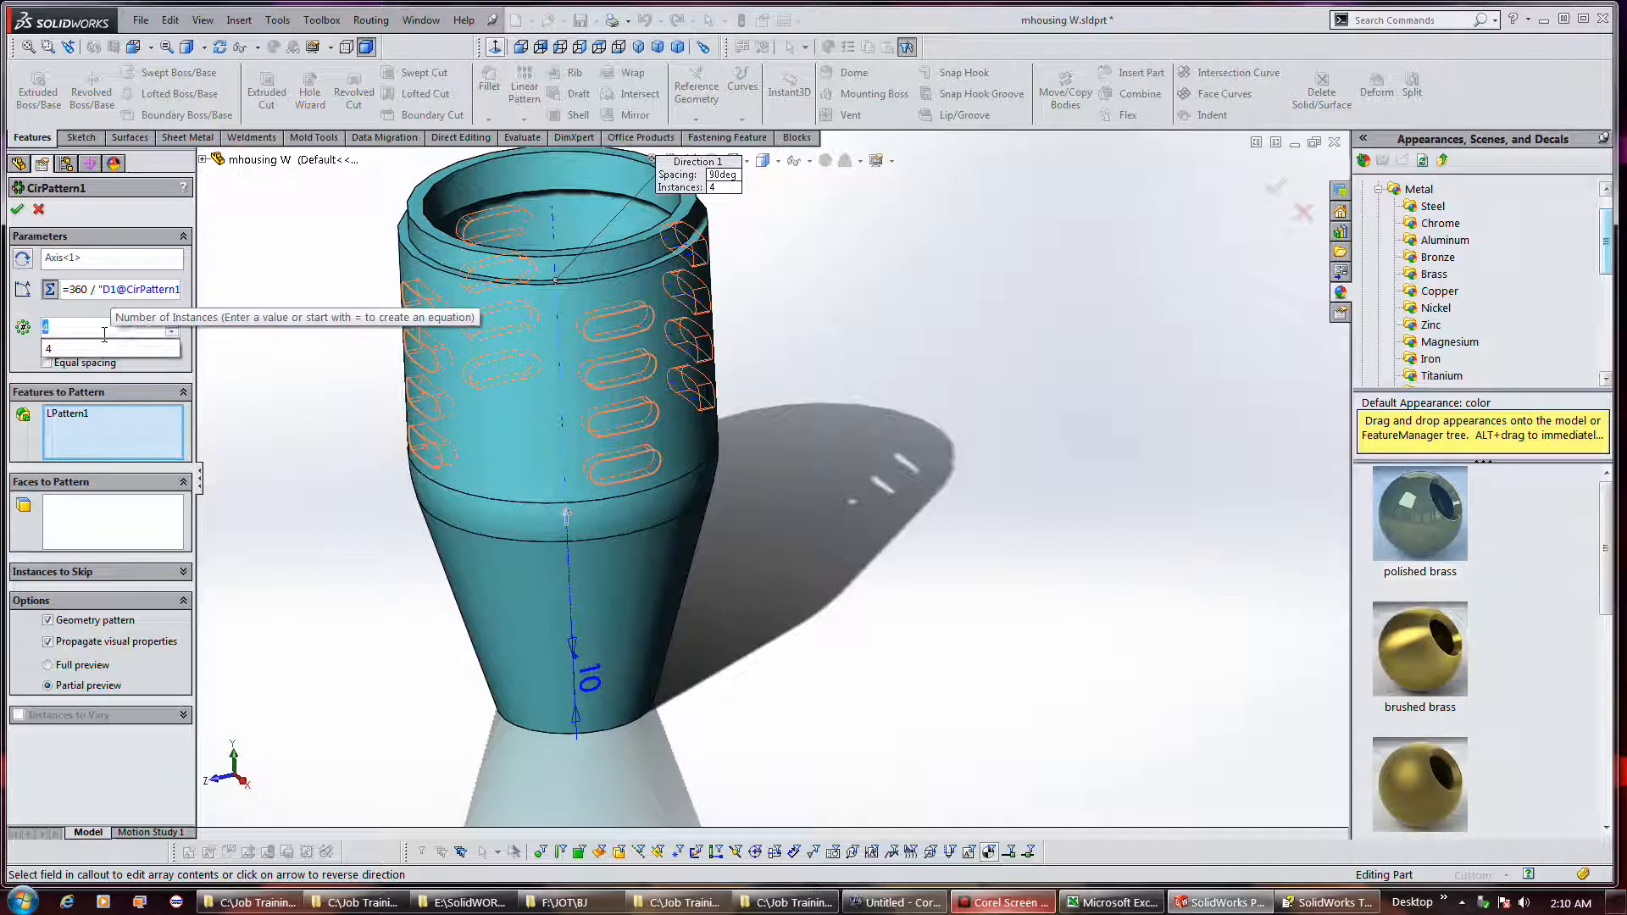
{"action": "key", "text": "Return"}
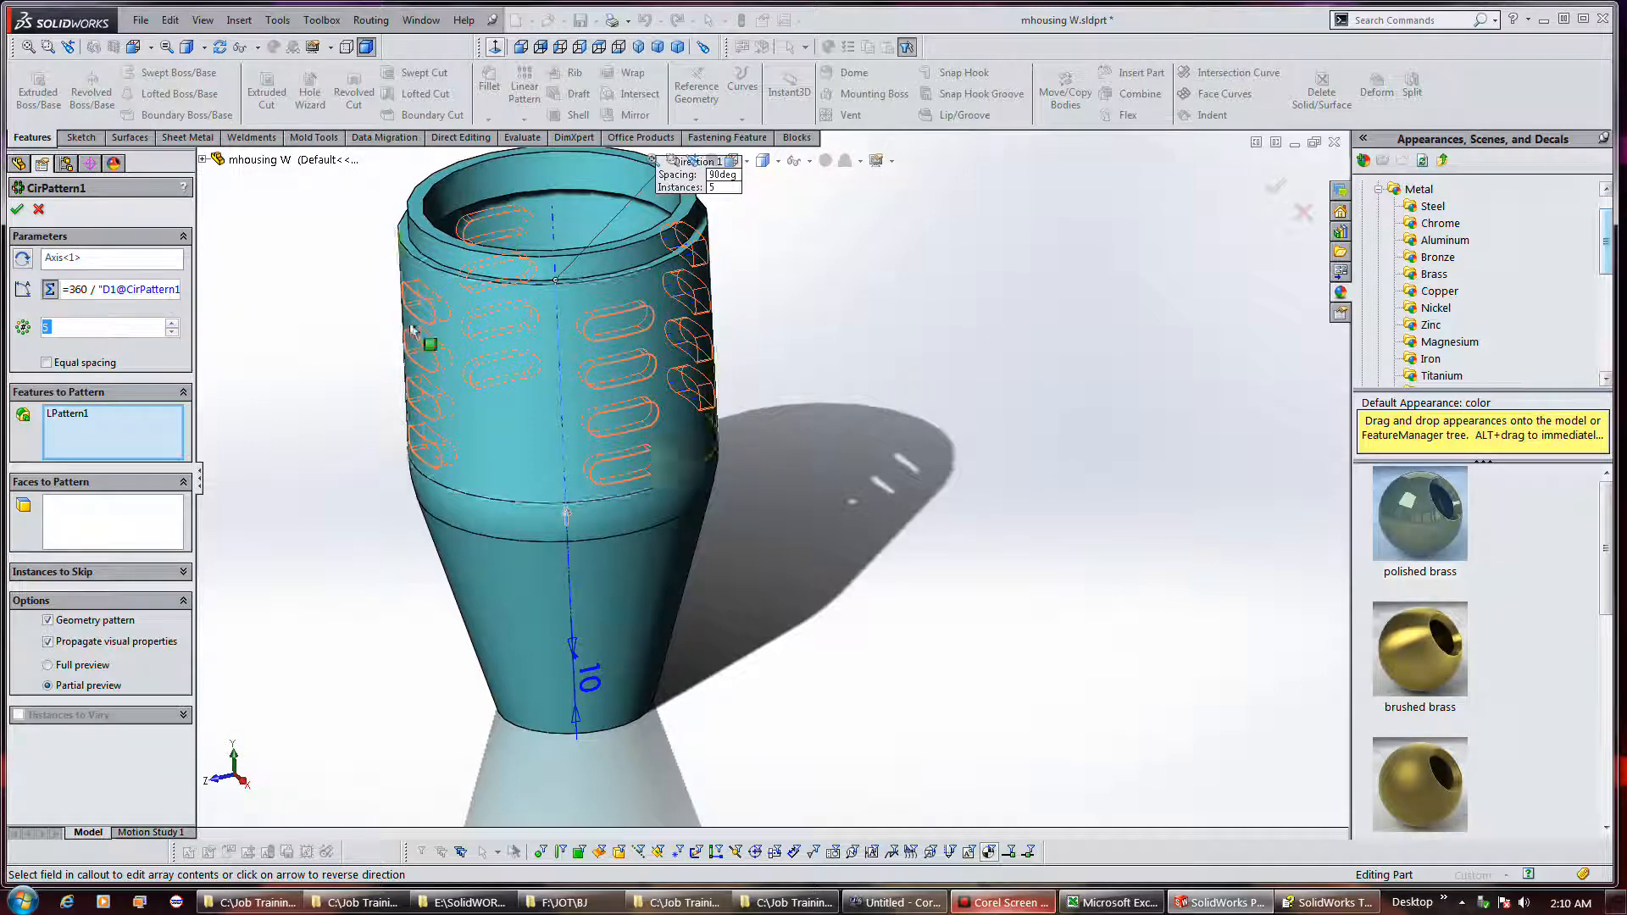
{"action": "left_click", "coordinate": [17, 210]}
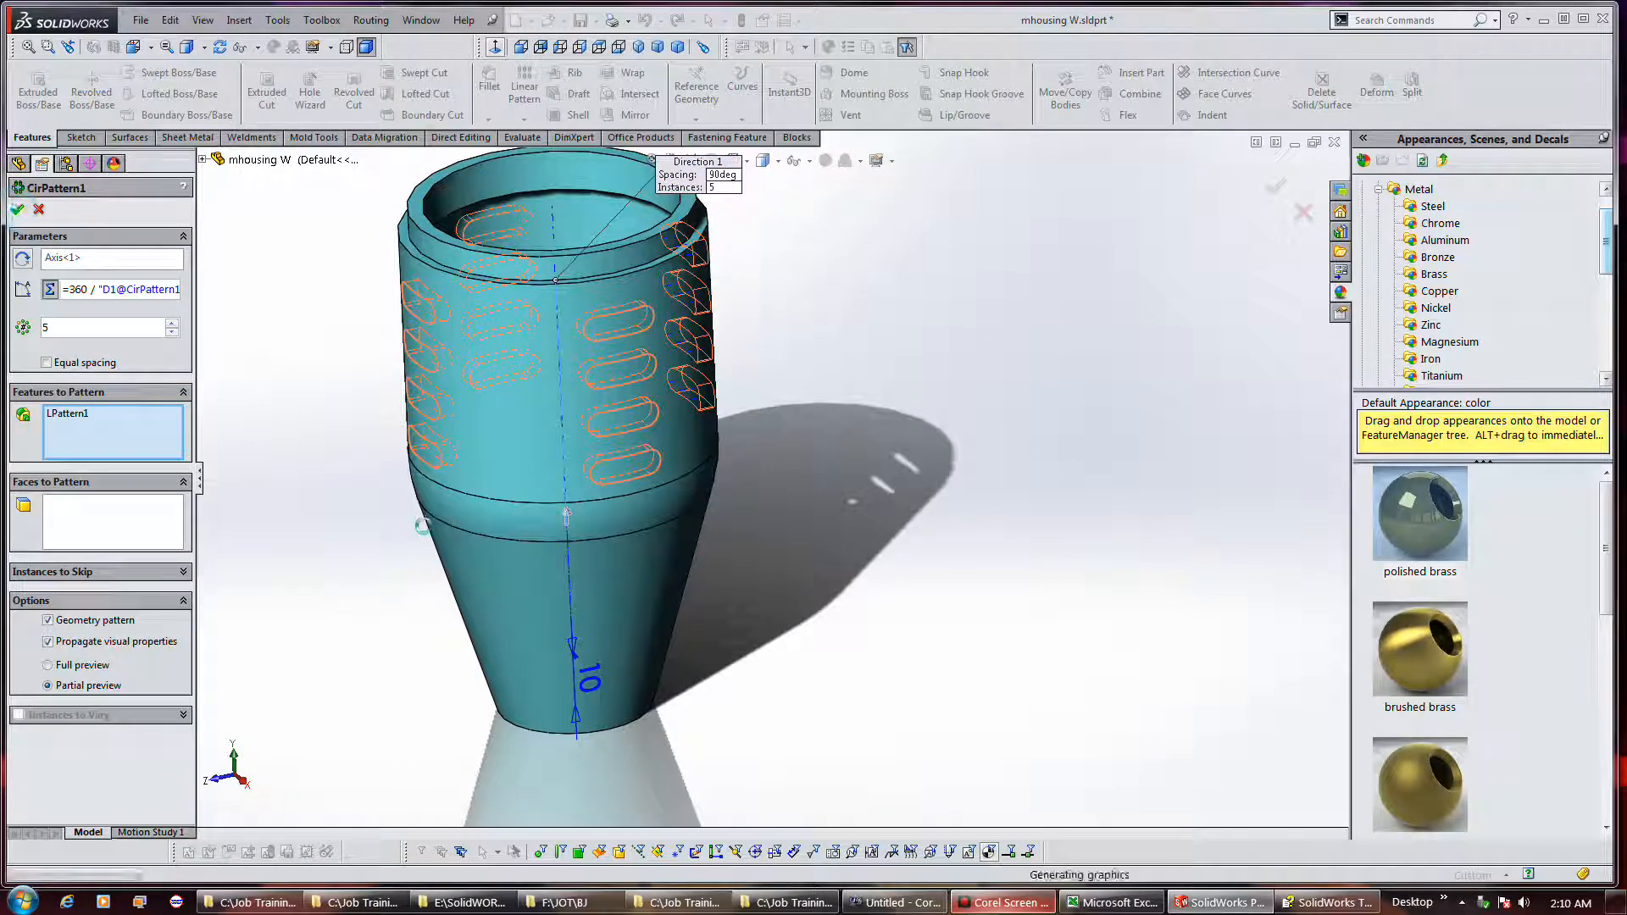
{"action": "middle_click_drag", "start_coordinate": [836, 418], "coordinate": [882, 400]}
{"action": "key", "text": "Escape"}
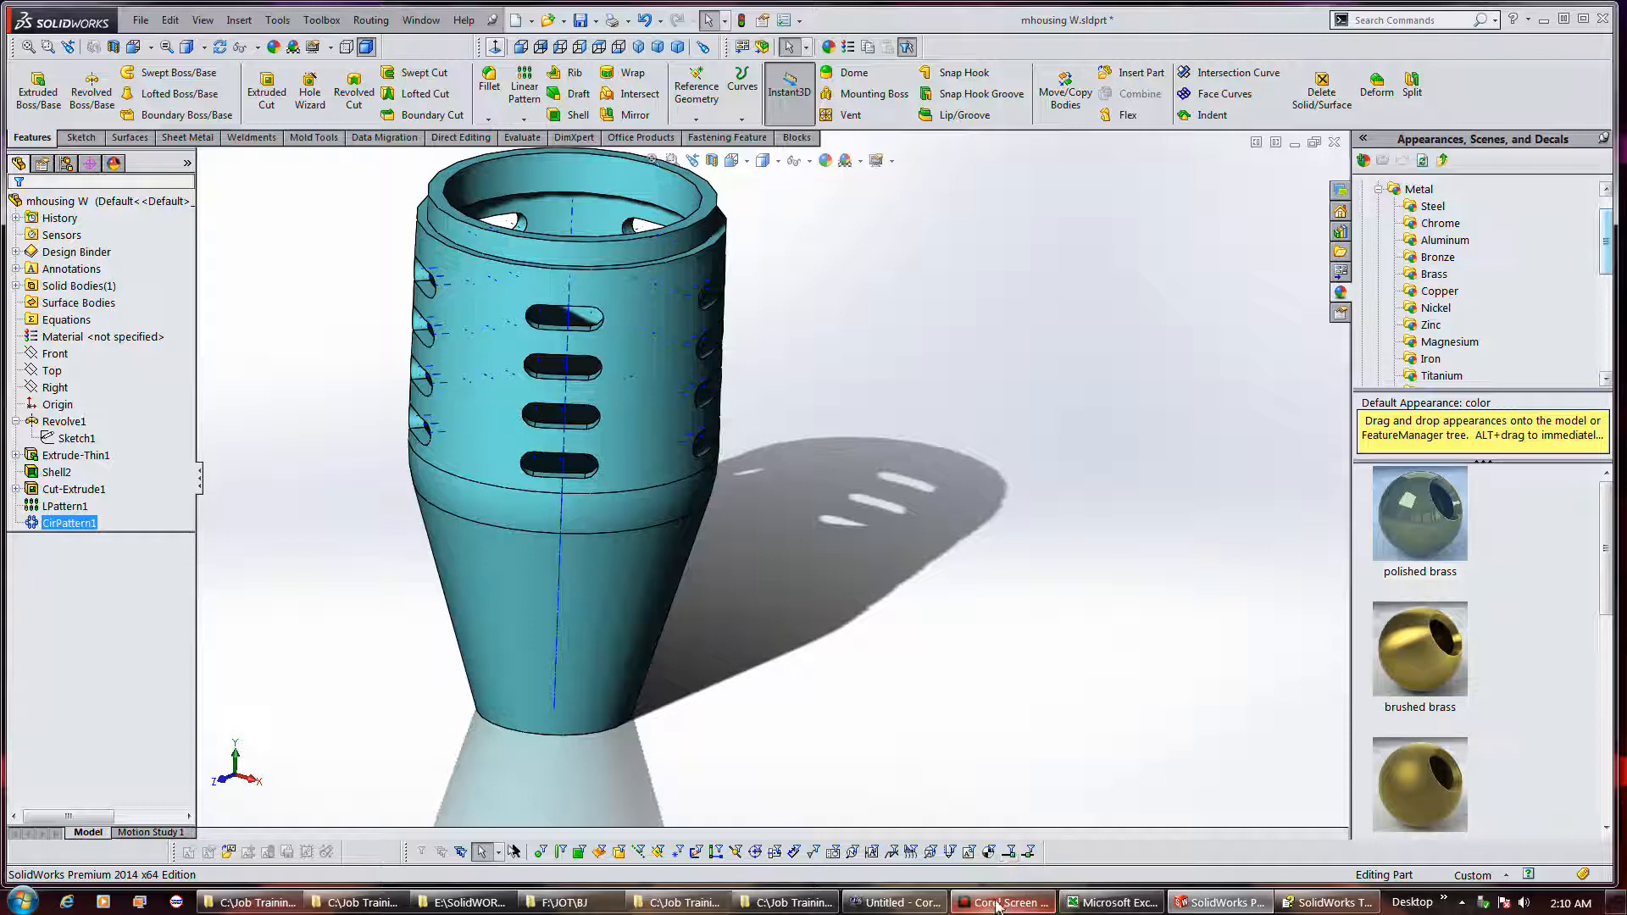
Examine the equation behind the circular pattern's angular spacing dimension D2@CirPattern1, cancel without changes, and recheck the pattern's dimension display.
{"action": "double_click", "coordinate": [298, 488]}
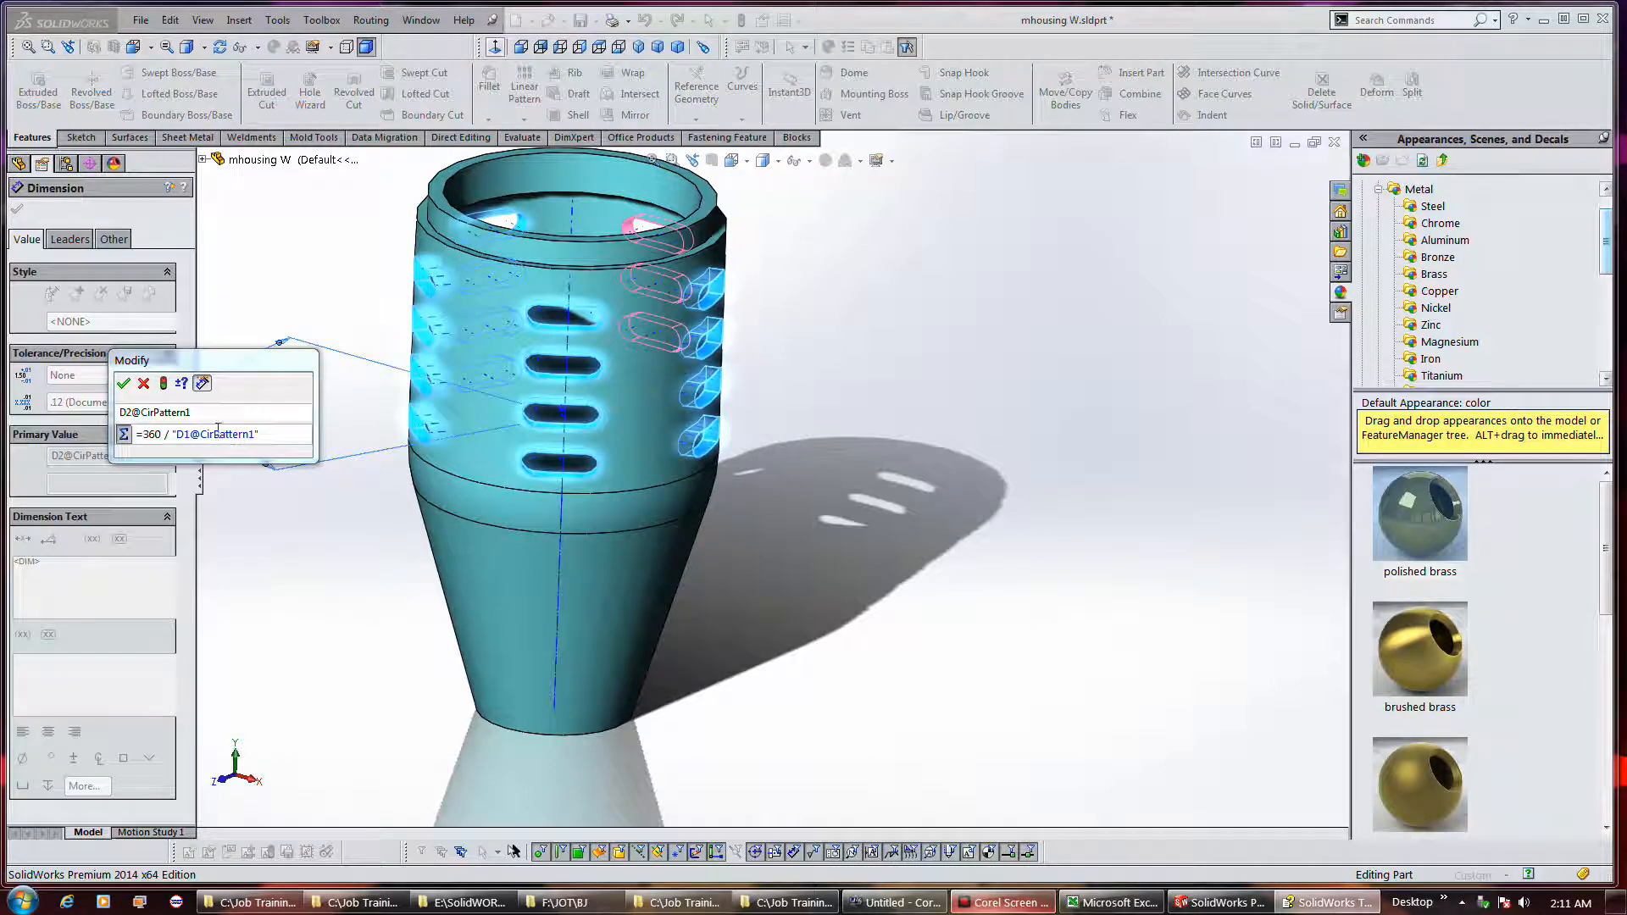
{"action": "left_click_drag", "start_coordinate": [214, 370], "coordinate": [404, 463]}
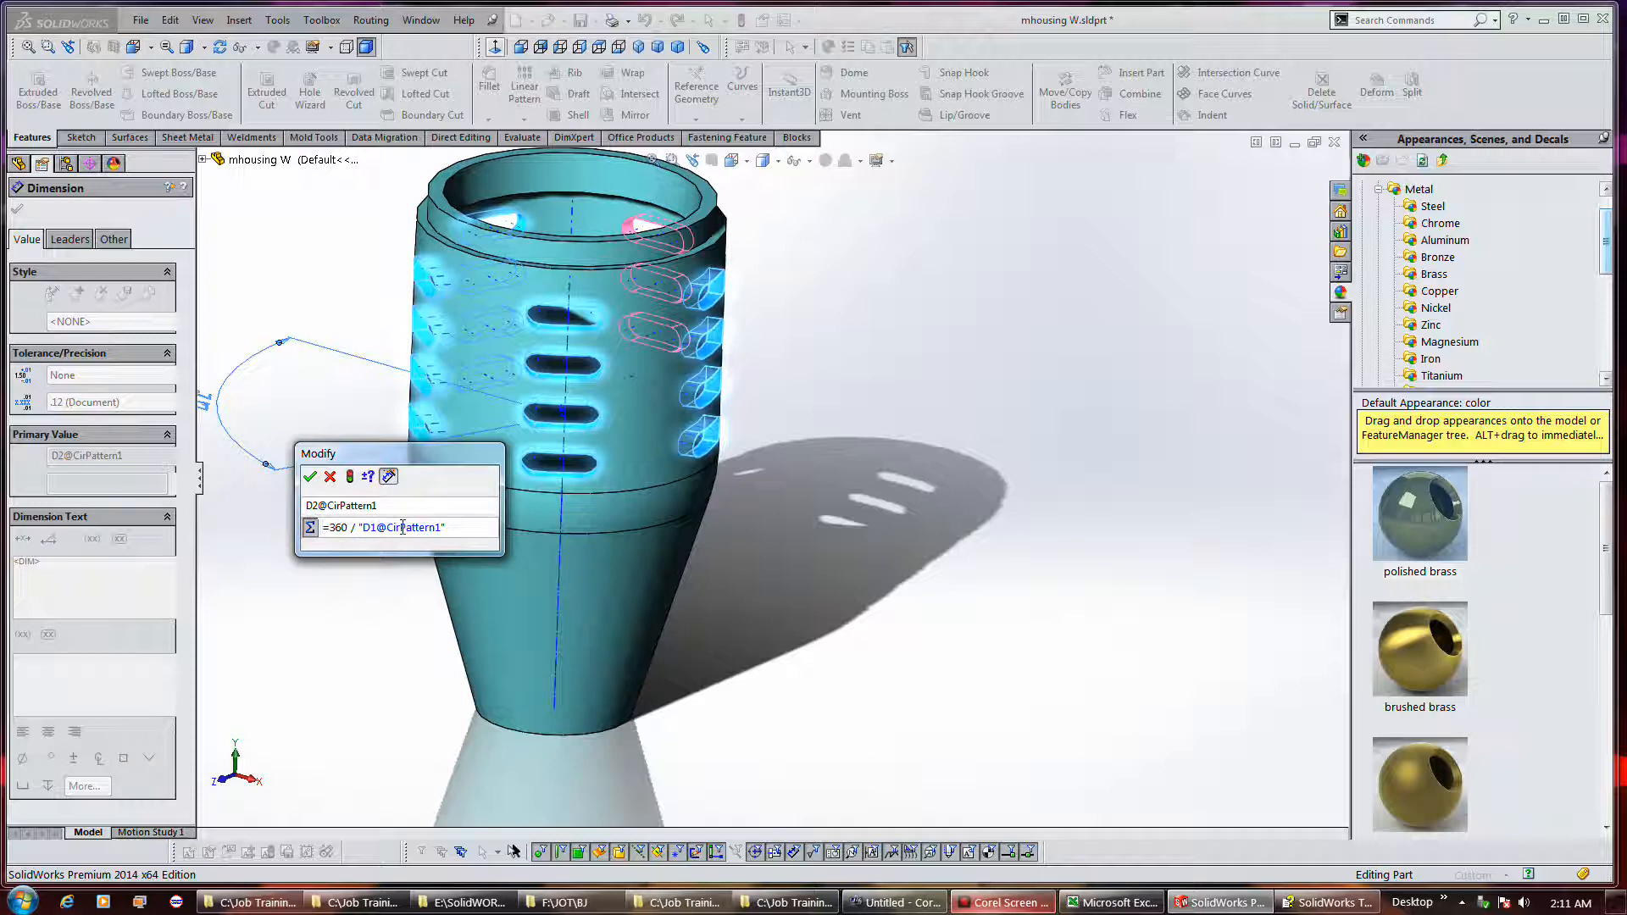
{"action": "left_click_drag", "start_coordinate": [391, 463], "coordinate": [875, 509]}
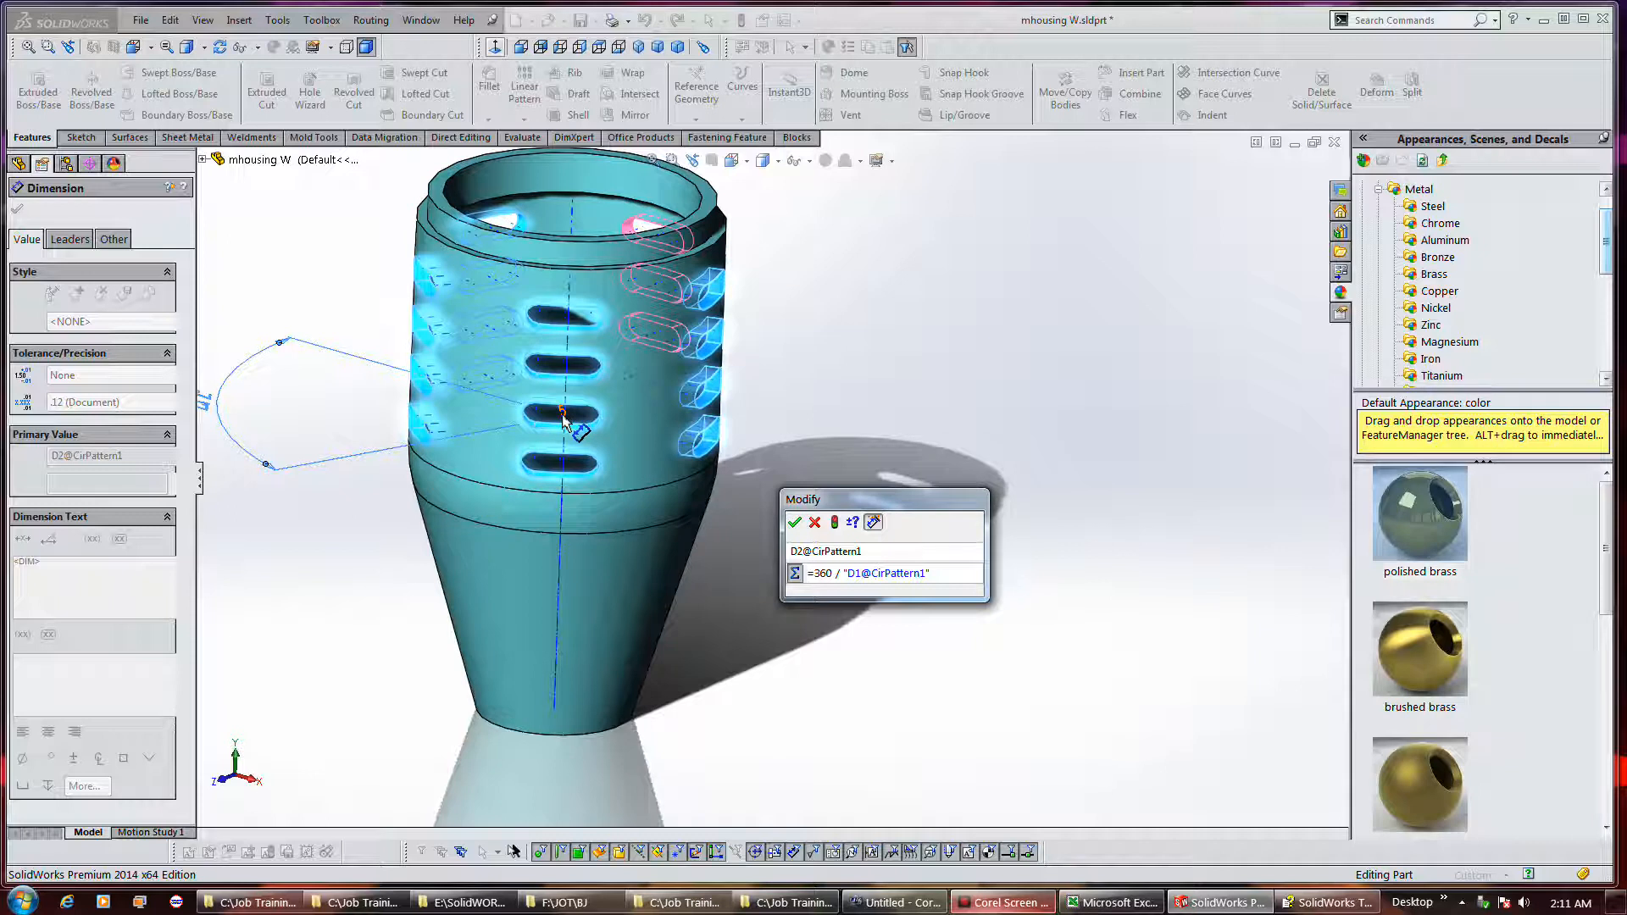
{"action": "left_click", "coordinate": [563, 416]}
{"action": "left_click", "coordinate": [814, 523]}
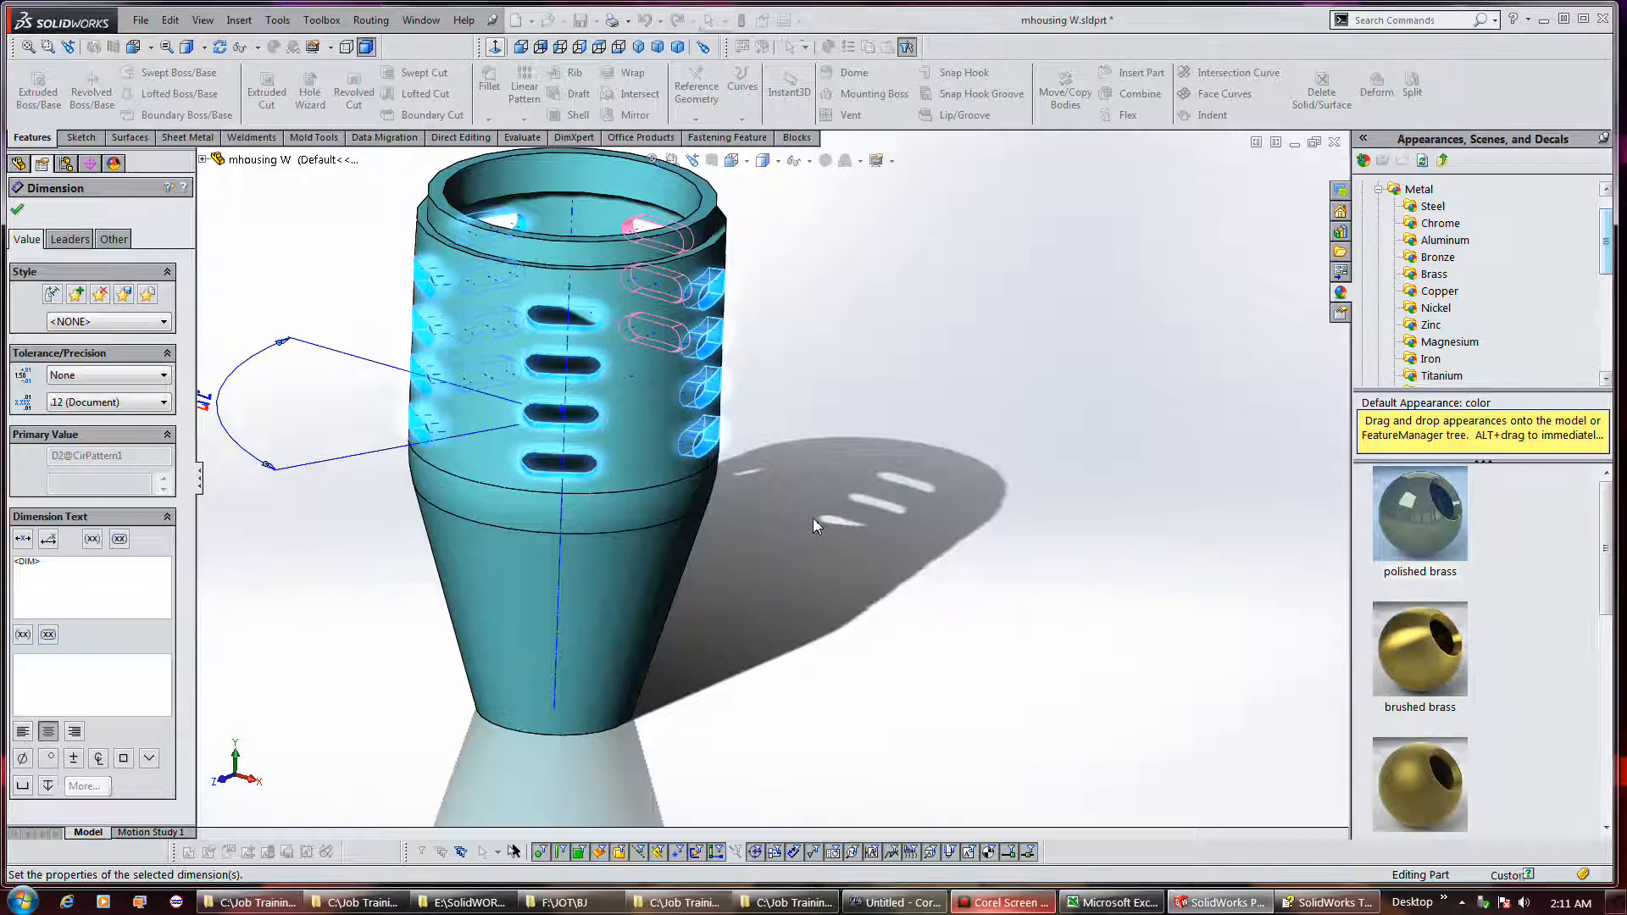
{"action": "left_click", "coordinate": [883, 532]}
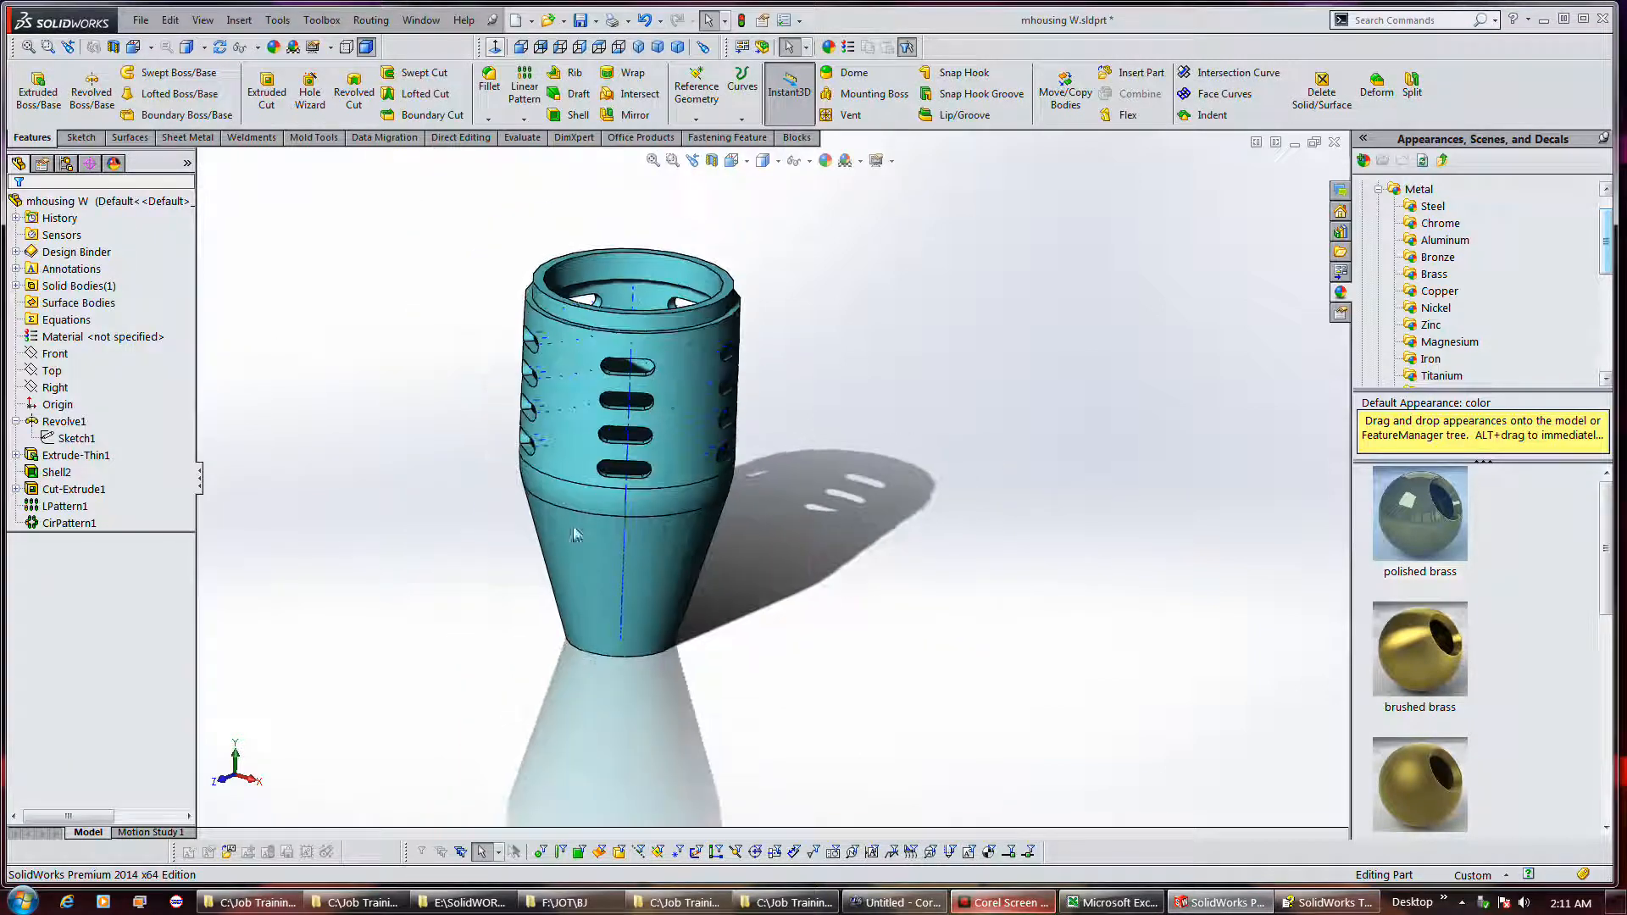
{"action": "left_click", "coordinate": [84, 526]}
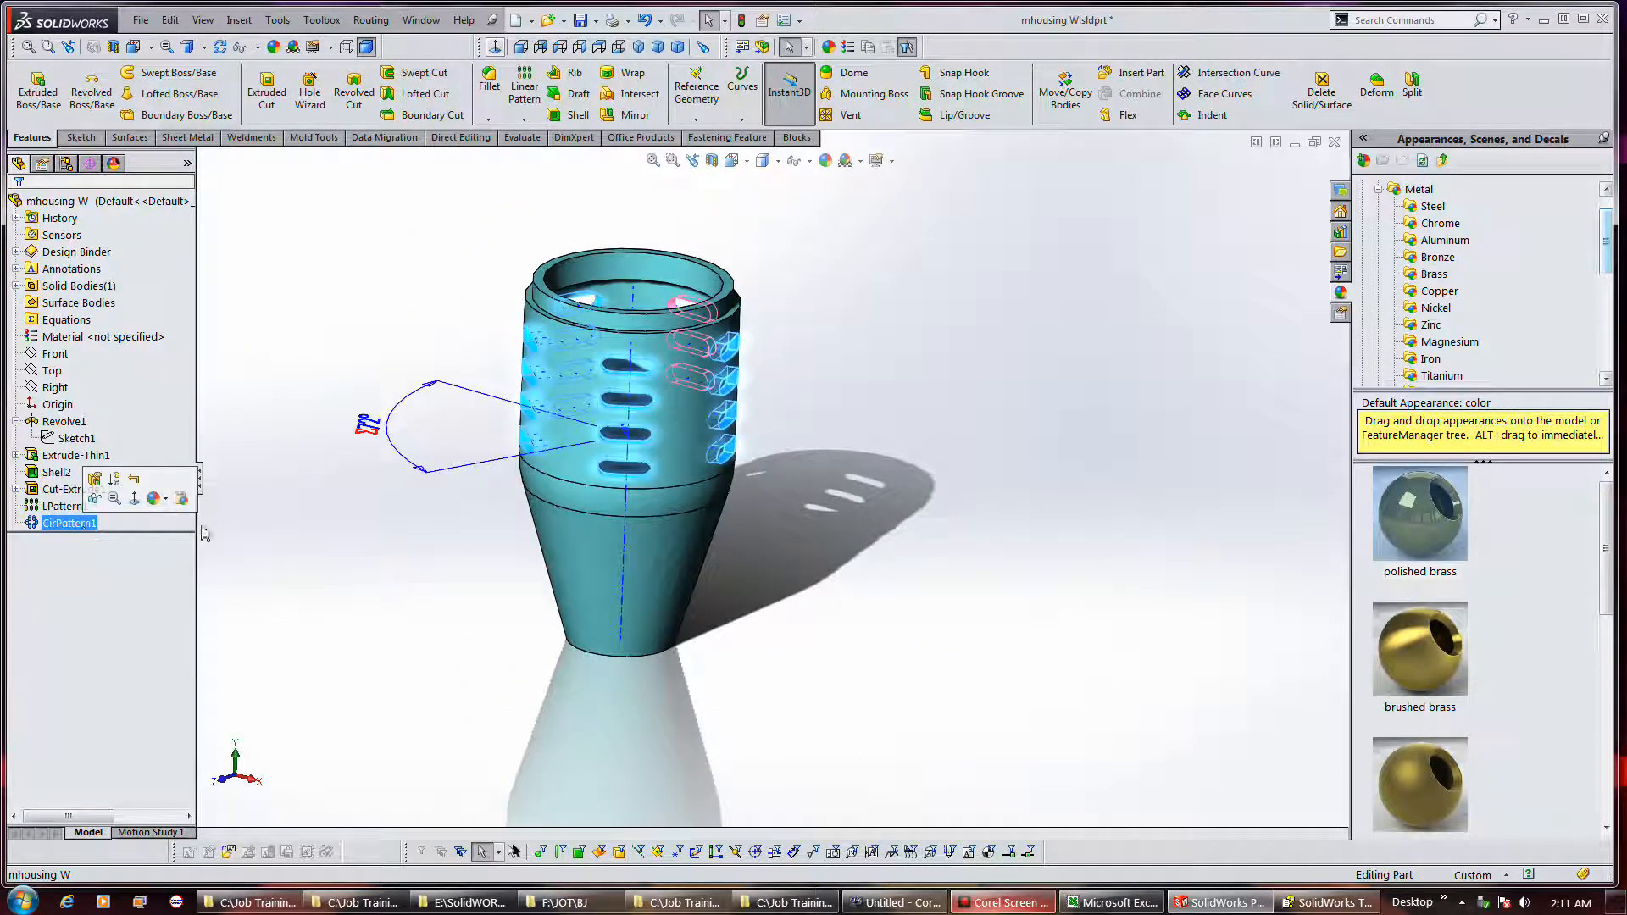
{"action": "left_click", "coordinate": [364, 535]}
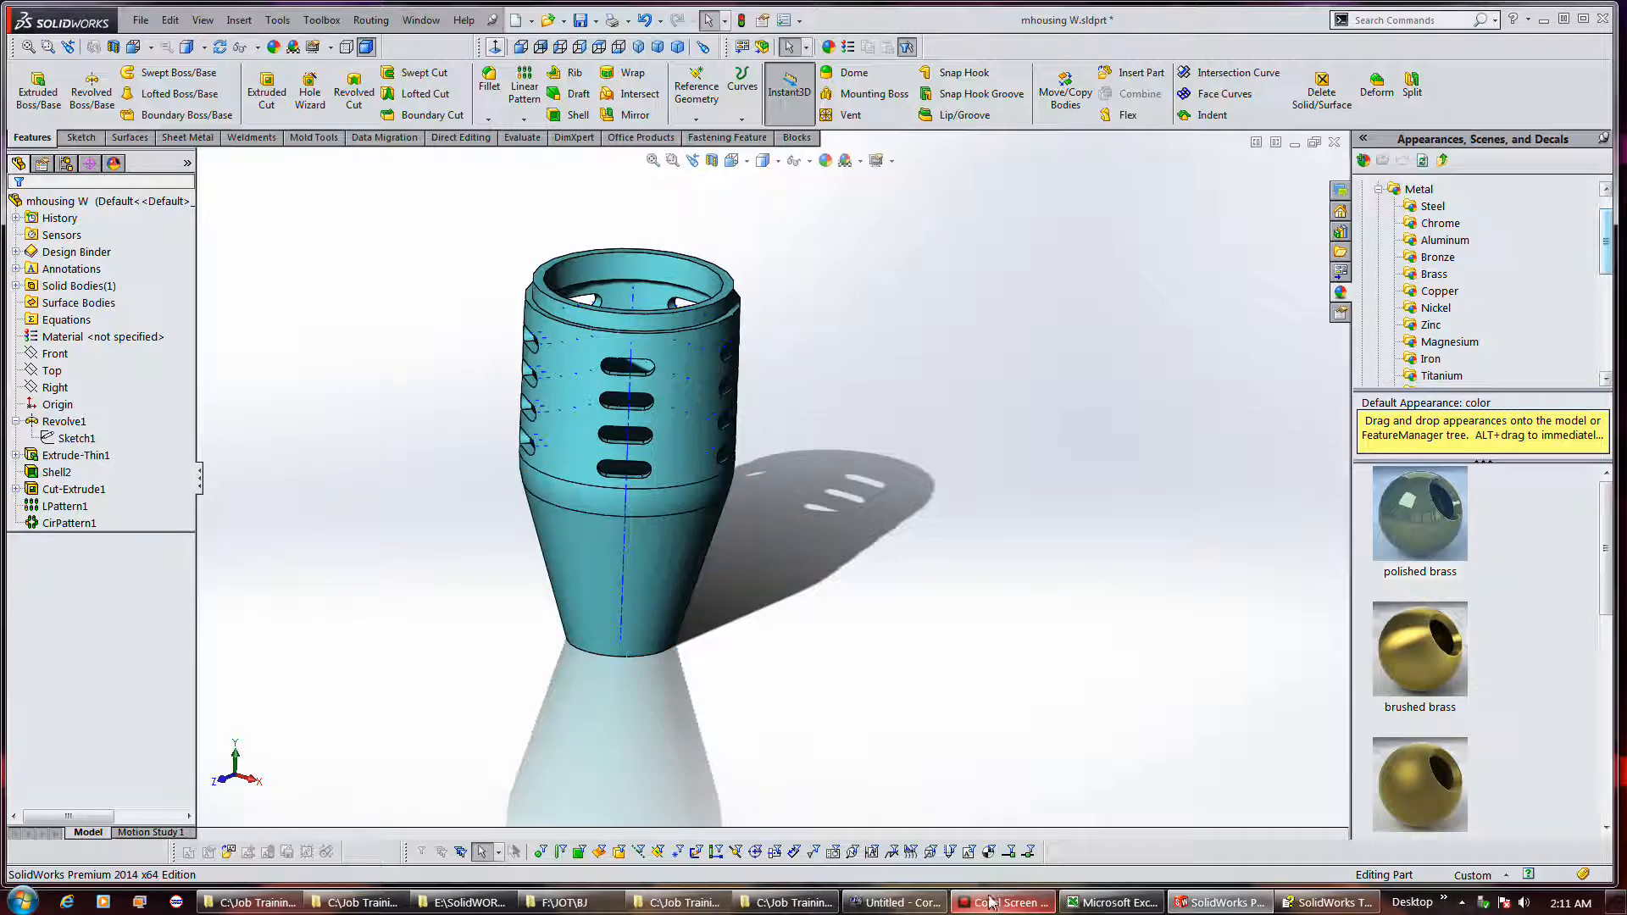